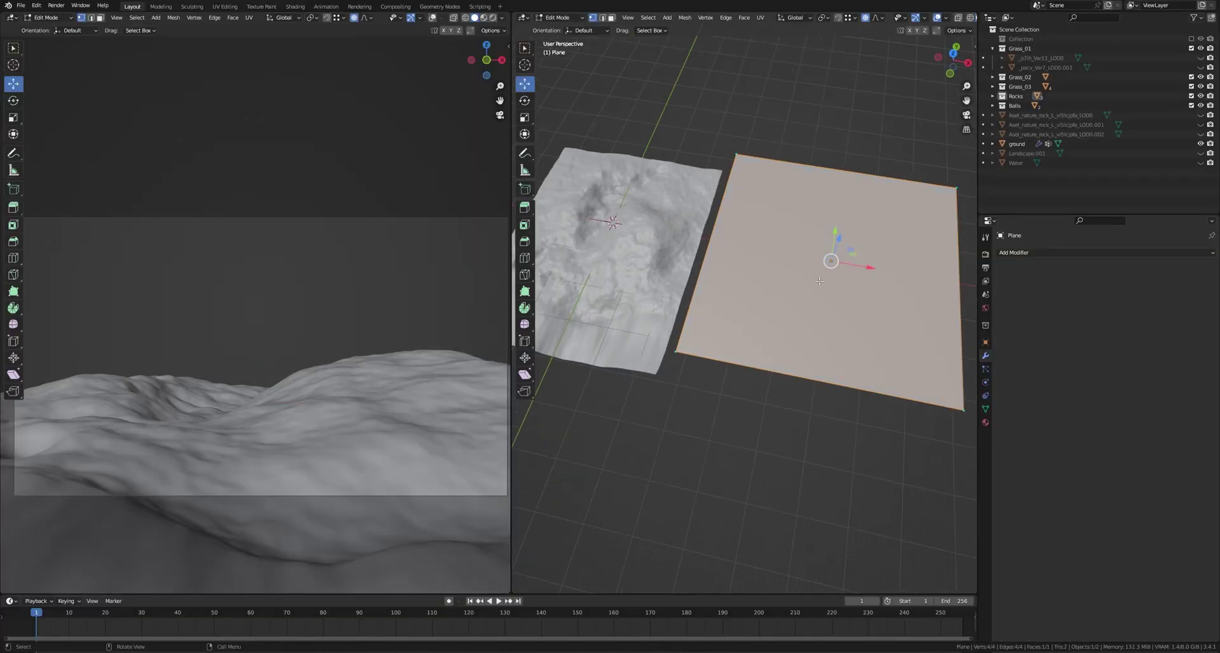
# Step: Subdivide the flat plane into a dense grid of faces and return to Object Mode
pyautogui.rightClick(819, 280)
pyautogui.click(765, 267)
pyautogui.moveTo(633, 519); pyautogui.dragTo(661, 519)
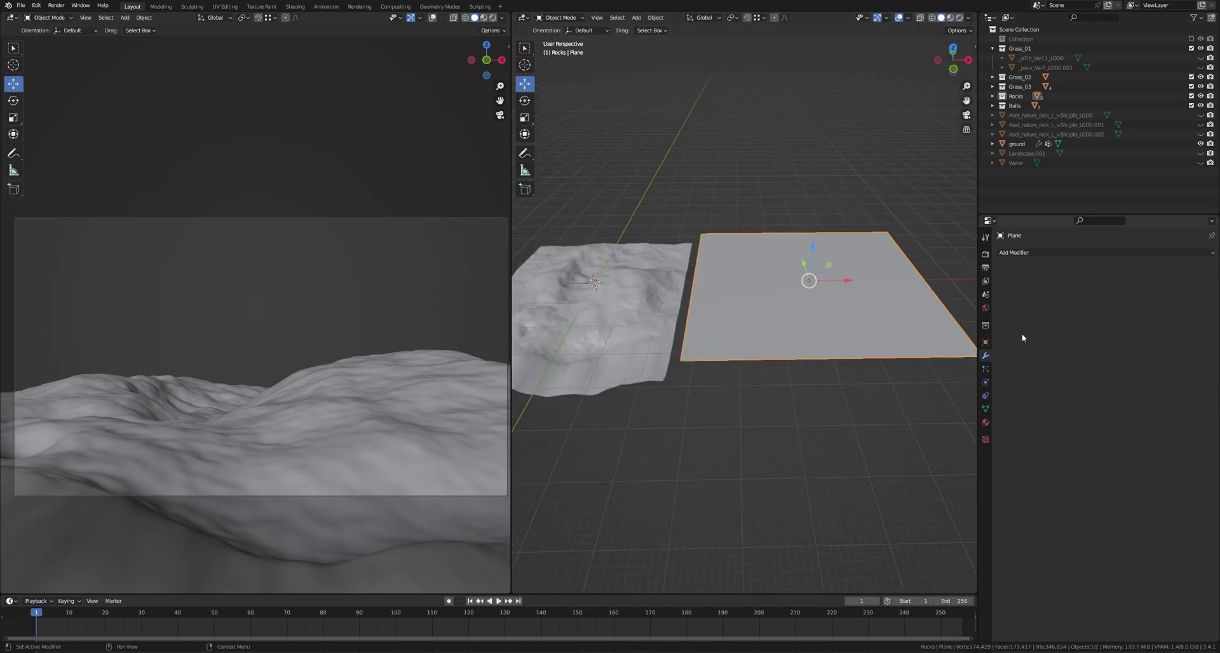
# Step: Add a Subdivision Surface modifier and a Displace modifier to the plane
pyautogui.click(1040, 252)
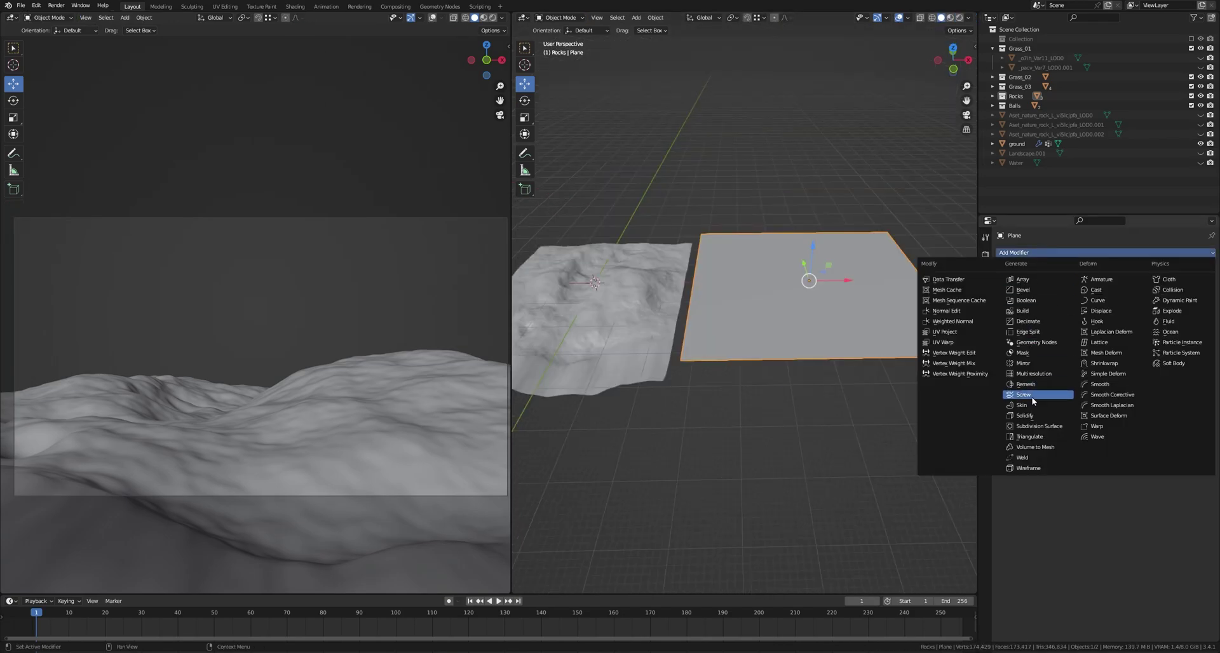
pyautogui.click(1040, 430)
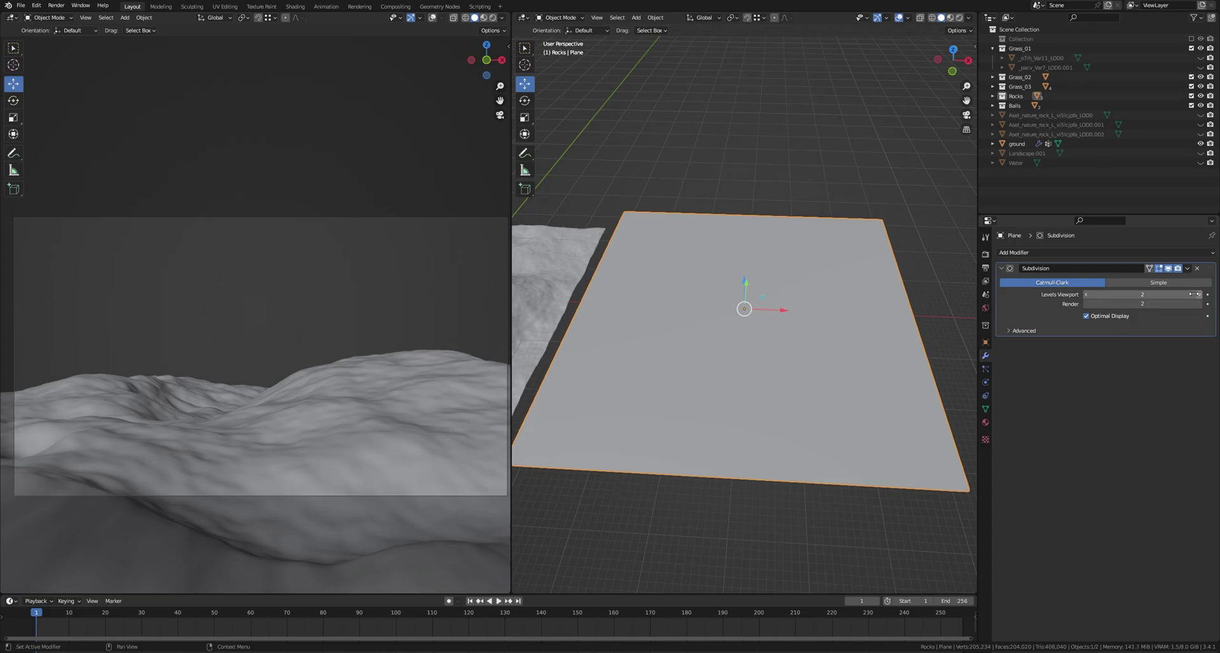
pyautogui.click(1041, 252)
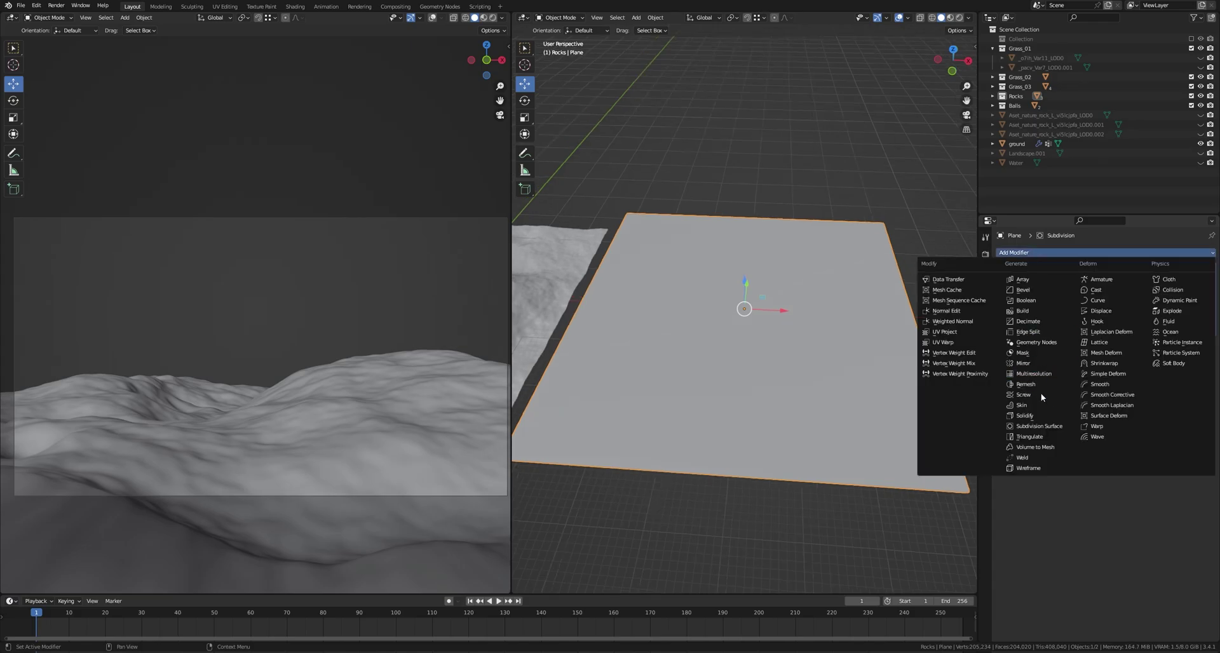
pyautogui.click(1108, 312)
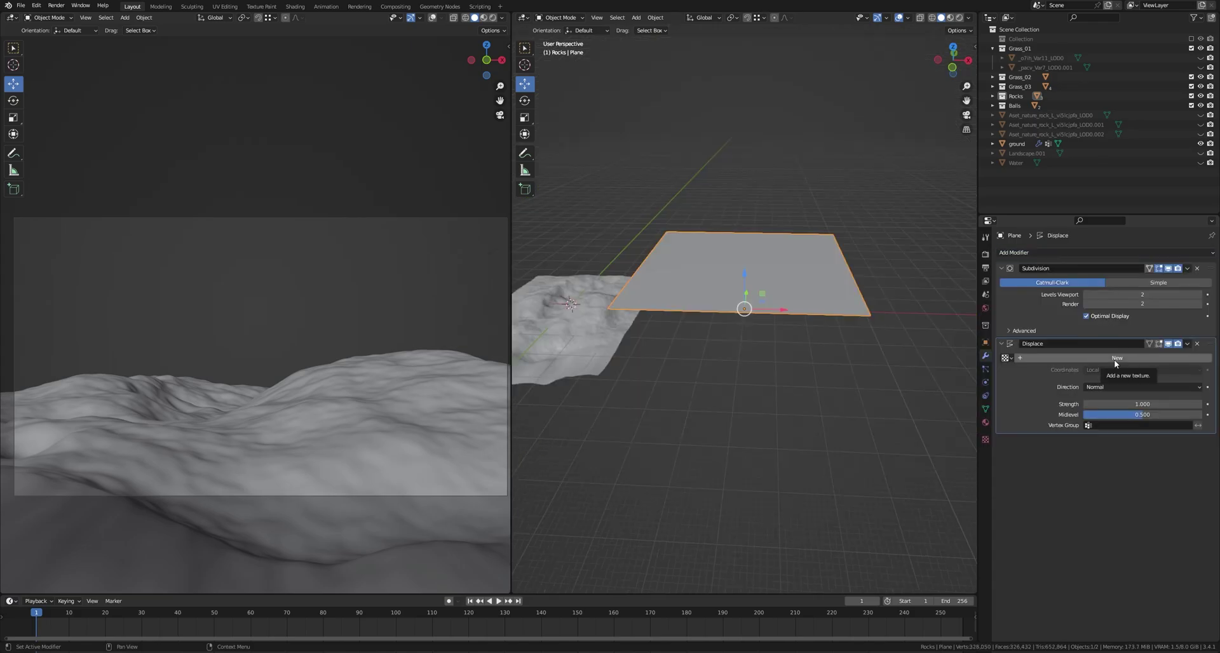
# Step: Create a new Clouds texture for the Displace modifier with size 0.46 and depth 4
pyautogui.click(1114, 359)
pyautogui.click(1207, 358)
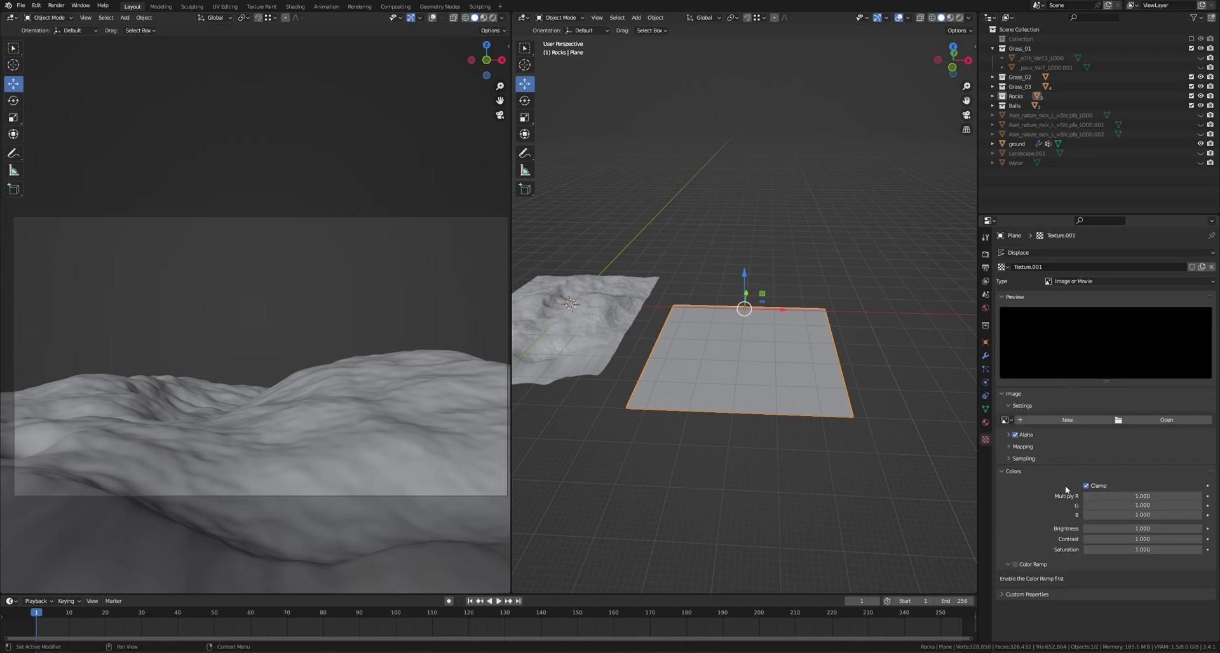
pyautogui.click(1095, 279)
pyautogui.click(1070, 312)
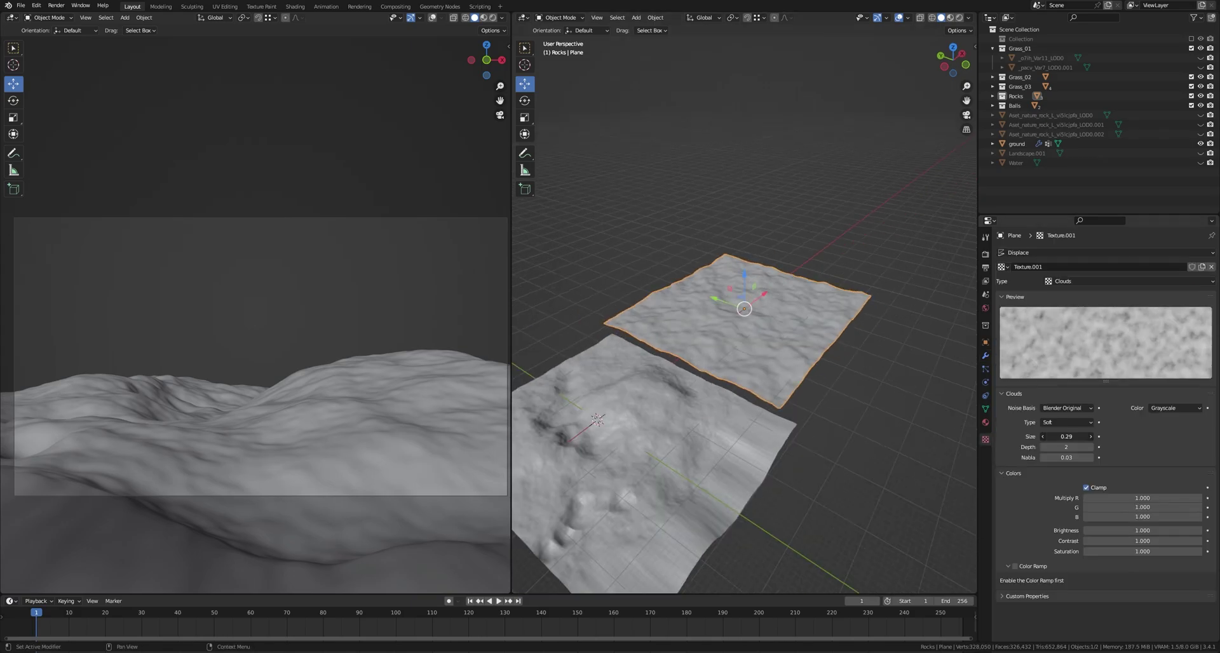
pyautogui.moveTo(1066, 436); pyautogui.dragTo(1102, 436)
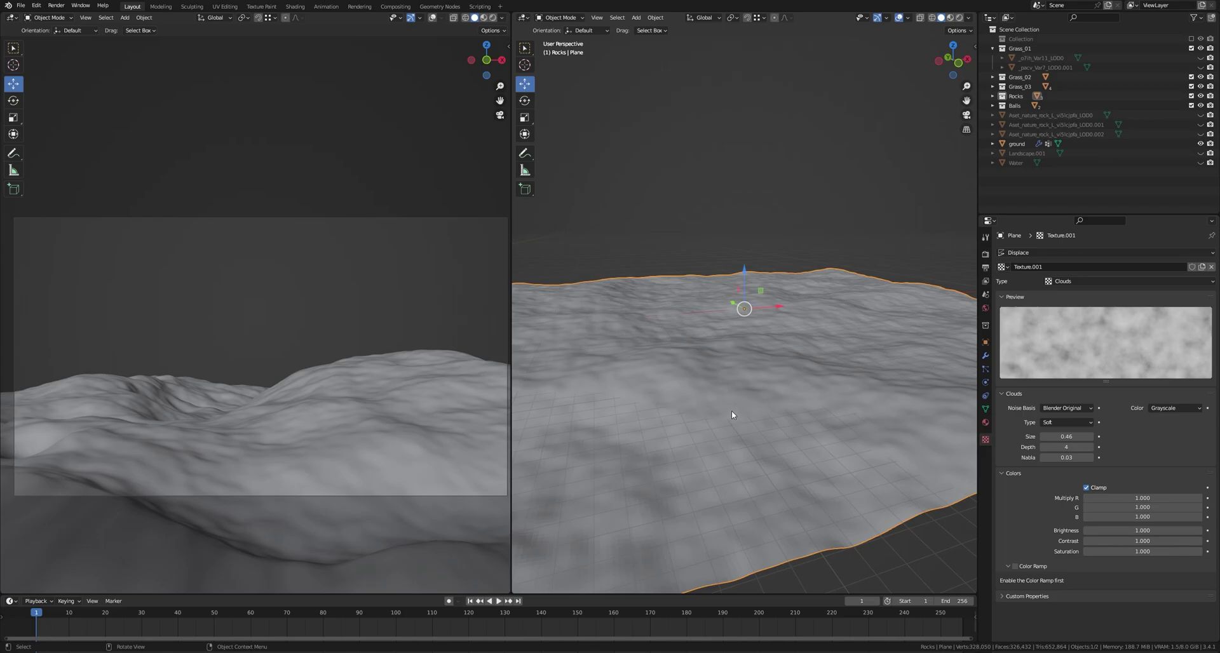
# Step: Apply smooth shading to the displaced plane
pyautogui.scroll(-4, 731, 411)
pyautogui.rightClick(753, 345)
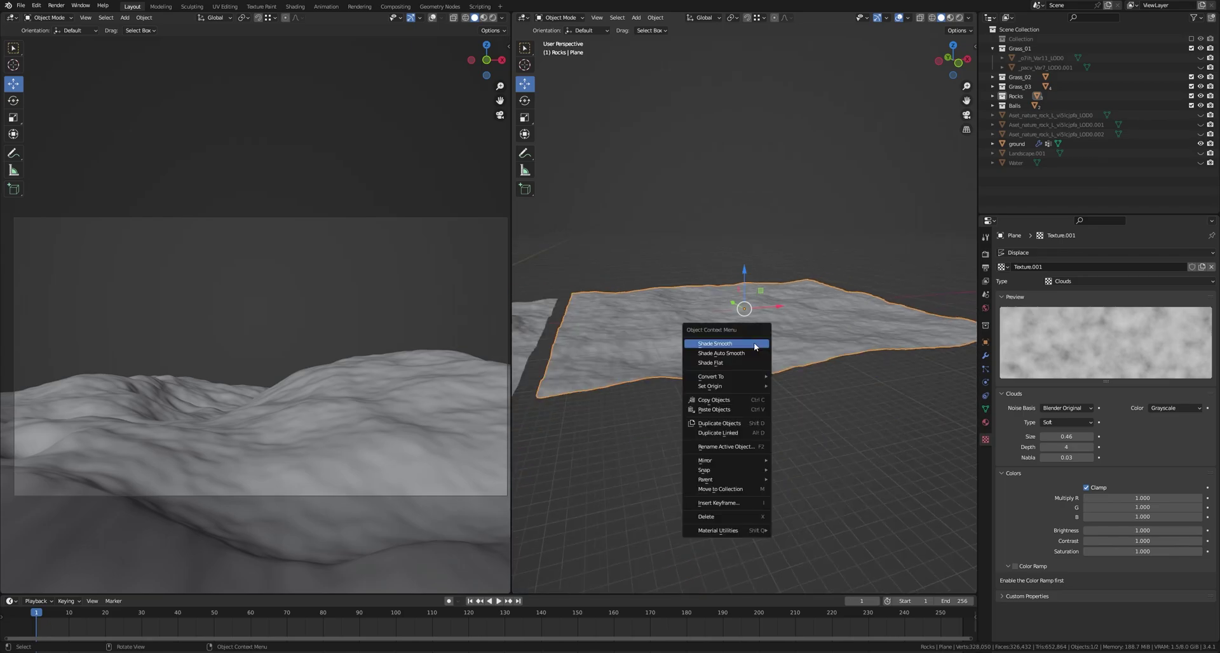
pyautogui.click(753, 343)
pyautogui.moveTo(755, 344); pyautogui.dragTo(751, 384, button='middle')
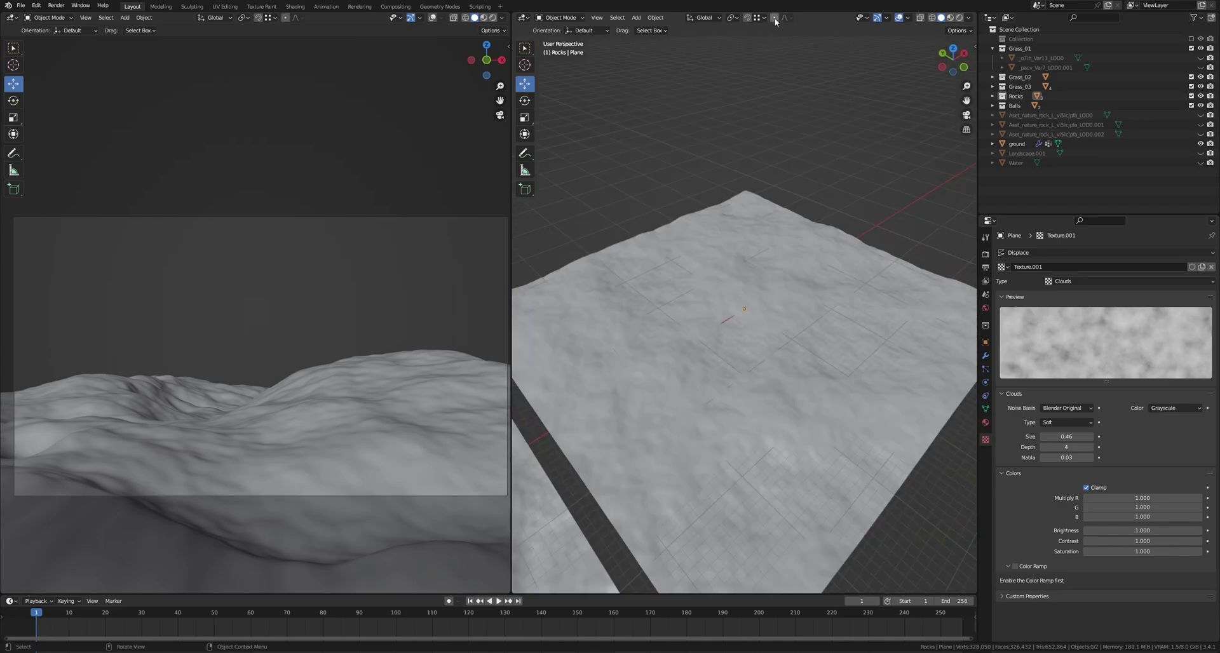
# Step: Raise a hill about 5.75 m high in the middle of the plane with proportional editing
pyautogui.click(752, 261)
pyautogui.press('Tab')
pyautogui.moveTo(755, 300); pyautogui.dragTo(704, 274, button='middle')
pyautogui.moveTo(732, 277); pyautogui.dragTo(732, 262)
pyautogui.click(748, 317)
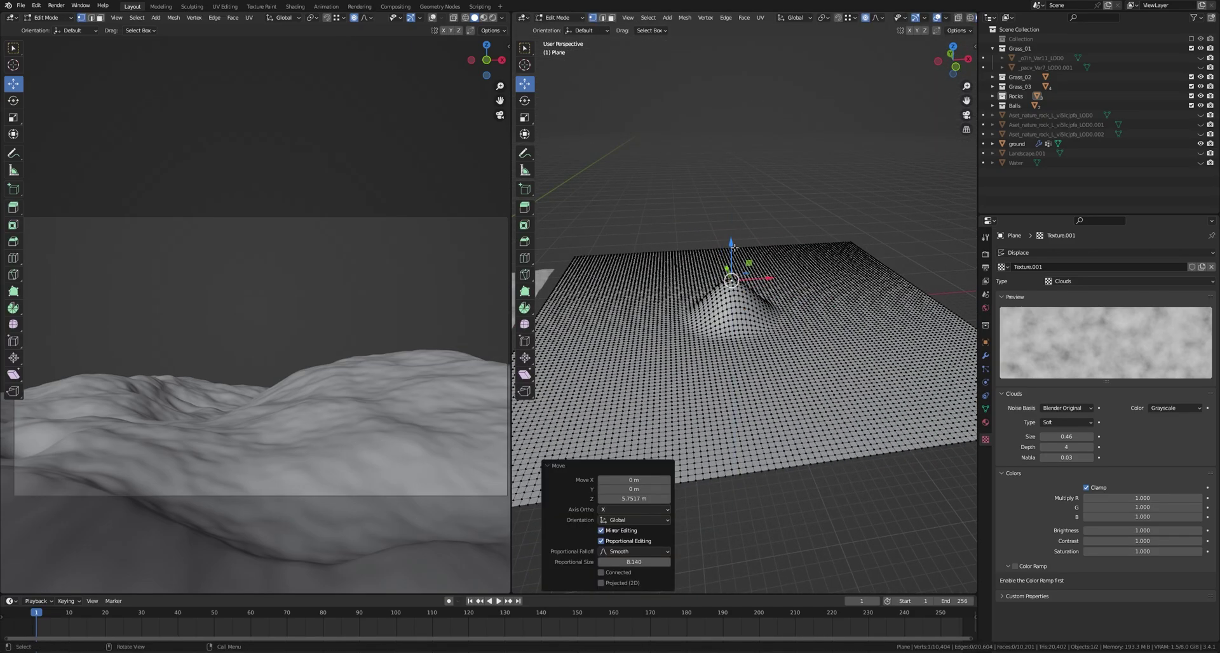
pyautogui.press('Tab')
pyautogui.scroll(-4, 749, 318)
pyautogui.moveTo(748, 318); pyautogui.dragTo(757, 341, button='middle')
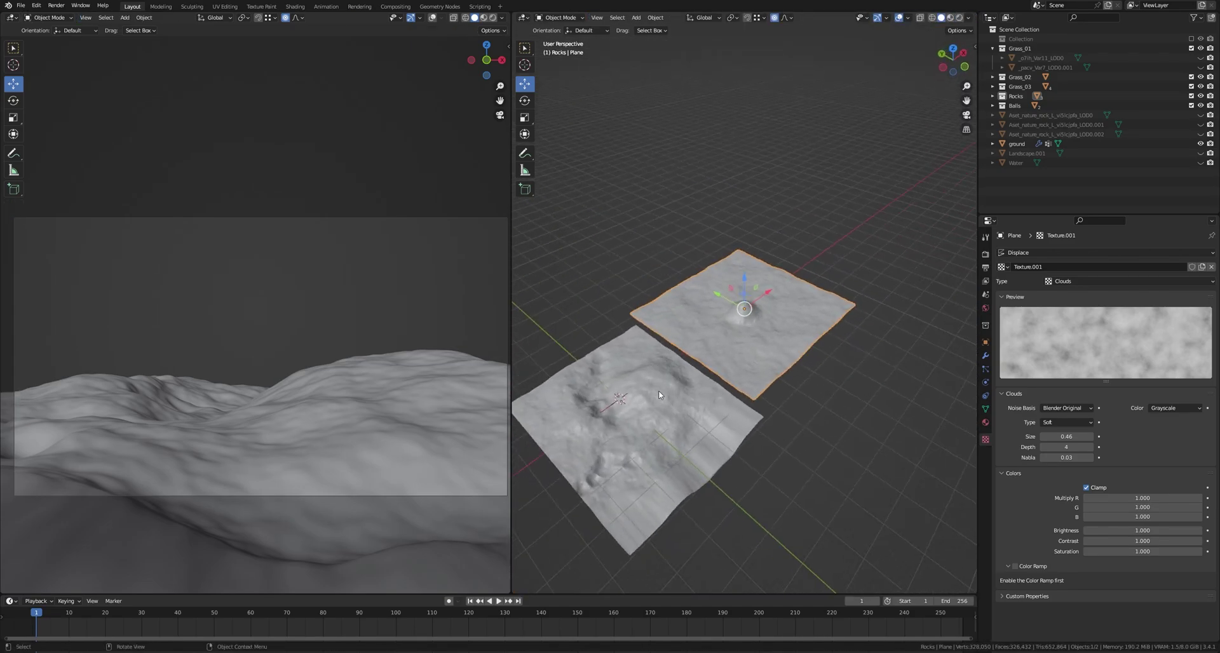
# Step: Raise a broader second hill behind the central one, using a larger proportional editing radius
pyautogui.scroll(4, 757, 341)
pyautogui.press('Tab')
pyautogui.click(779, 273)
pyautogui.press('g')
pyautogui.scroll(-10, 780, 272)
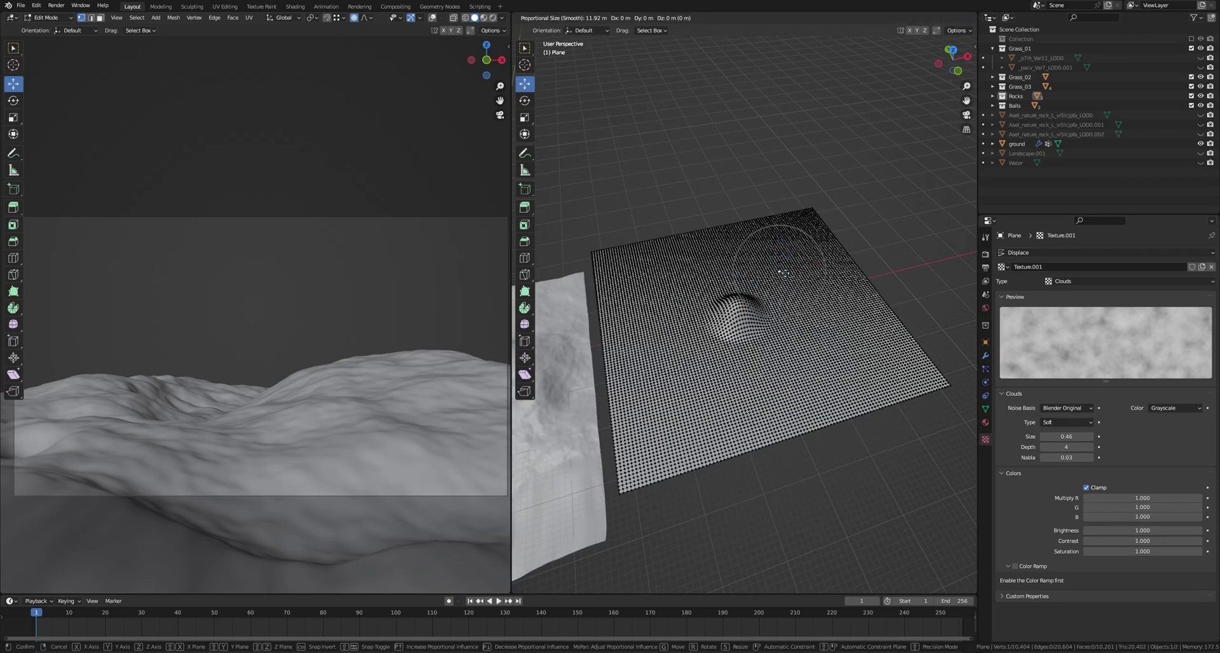
pyautogui.click(780, 272)
pyautogui.moveTo(783, 247); pyautogui.dragTo(787, 217)
pyautogui.press('Tab')
pyautogui.moveTo(786, 285)
pyautogui.mouseDown(button='middle')
pyautogui.moveTo(792, 248)
pyautogui.moveTo(785, 285)
pyautogui.mouseUp(button='middle')
# Step: Raise a third hill near the plane's edge beside the existing ground and return to Object Mode
pyautogui.press('Tab')
pyautogui.click(637, 305)
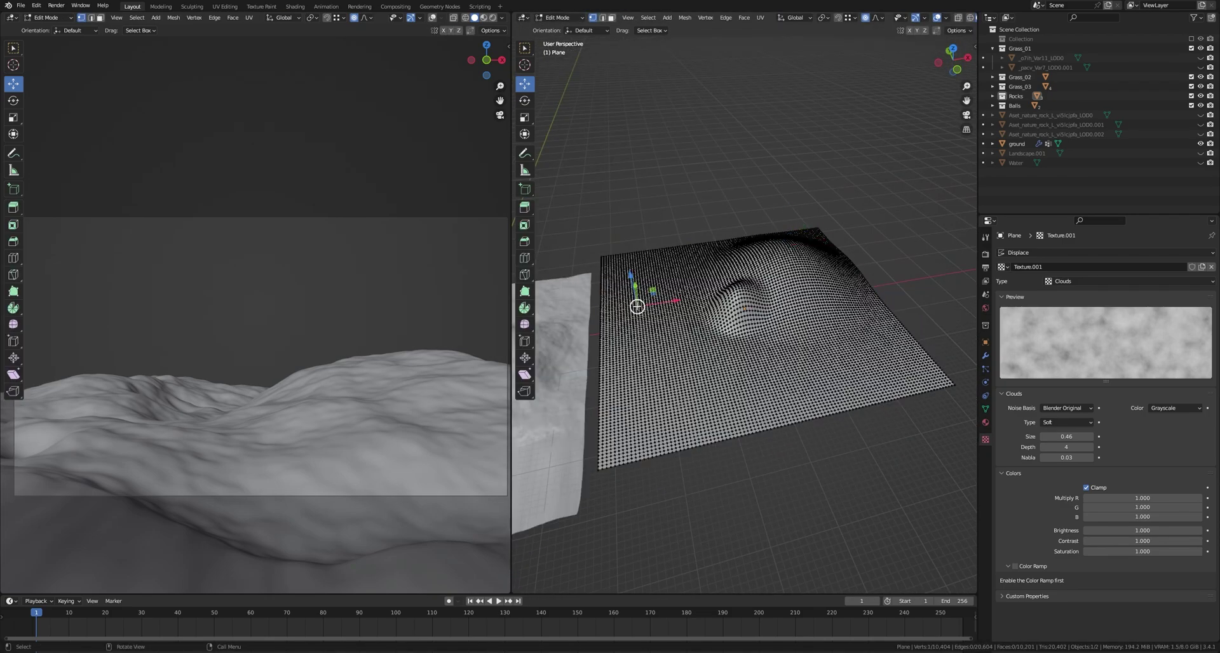
pyautogui.moveTo(633, 277); pyautogui.dragTo(629, 242)
pyautogui.press('Tab')
# Step: Delete the displaced plane
pyautogui.moveTo(724, 371)
pyautogui.mouseDown(button='middle')
pyautogui.moveTo(681, 331)
pyautogui.moveTo(721, 391)
pyautogui.mouseUp(button='middle')
pyautogui.scroll(-5, 763, 317)
pyautogui.moveTo(718, 321)
pyautogui.mouseDown(button='middle')
pyautogui.moveTo(796, 325)
pyautogui.moveTo(730, 337)
pyautogui.mouseUp(button='middle')
pyautogui.press('Delete')
pyautogui.scroll(3, 731, 337)
# Step: Unhide Landscape.001, select it and frame it in the 3D view
pyautogui.click(1200, 153)
pyautogui.moveTo(546, 305); pyautogui.dragTo(647, 262, button='middle')
pyautogui.click(647, 263)
pyautogui.press('KP_Decimal')
# Step: Examine the Landscape.001 mesh, including in Edit Mode, and its placement behind the ground
pyautogui.moveTo(819, 346); pyautogui.dragTo(829, 274, button='middle')
pyautogui.click(834, 267)
pyautogui.scroll(4, 753, 341)
pyautogui.moveTo(751, 381); pyautogui.dragTo(754, 326, button='middle')
pyautogui.click(746, 351)
pyautogui.press('Tab')
pyautogui.press('Tab')
pyautogui.click(837, 153)
pyautogui.scroll(-5, 778, 305)
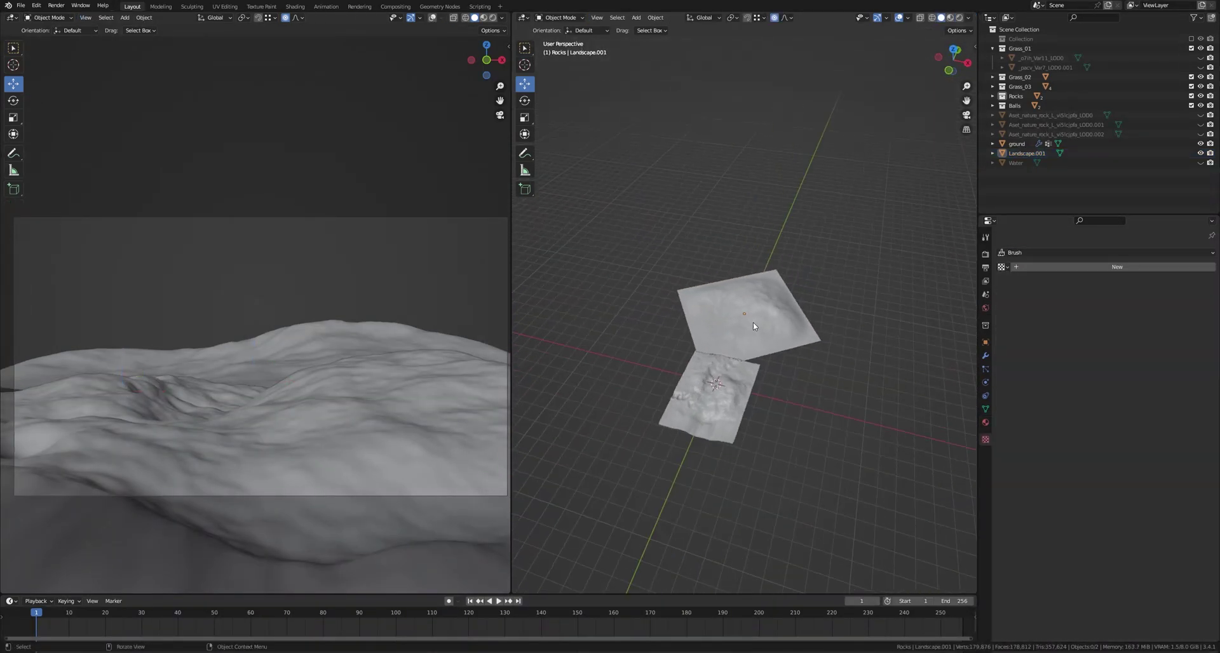
pyautogui.keyDown('shift'); pyautogui.moveTo(854, 351); pyautogui.dragTo(805, 317, button='middle'); pyautogui.keyUp('shift')
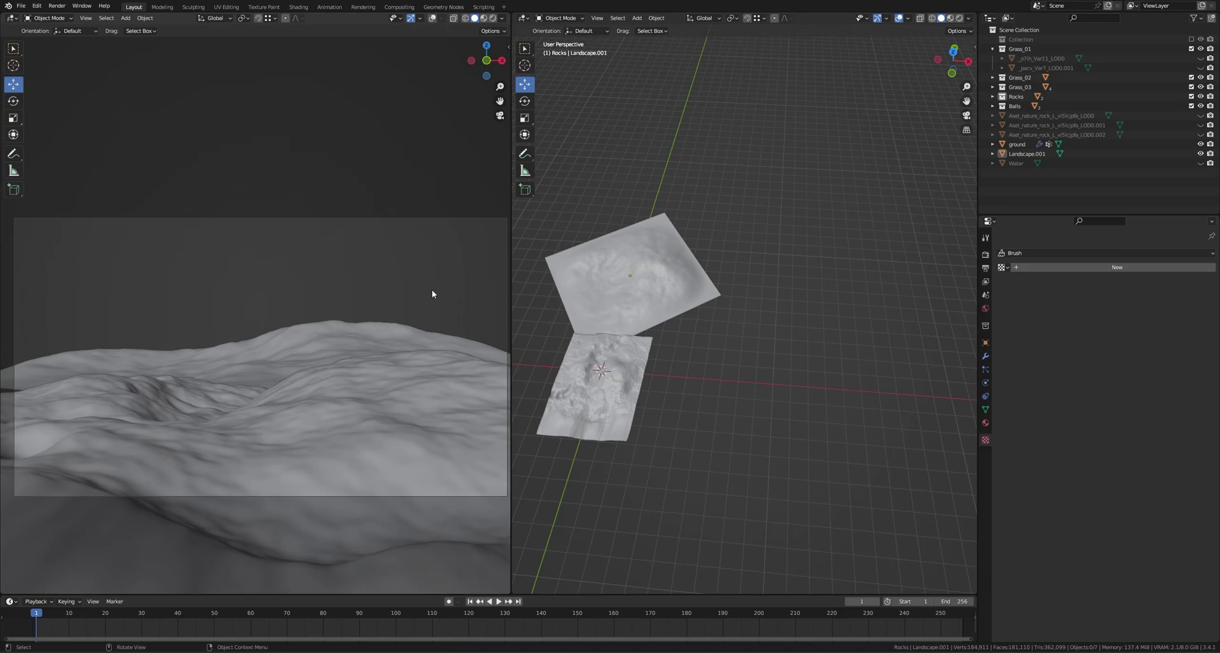
# Step: Search the add-ons for "lands", make sure A.N.T.Landscape is enabled, and save the preferences
pyautogui.click(37, 8)
pyautogui.click(64, 145)
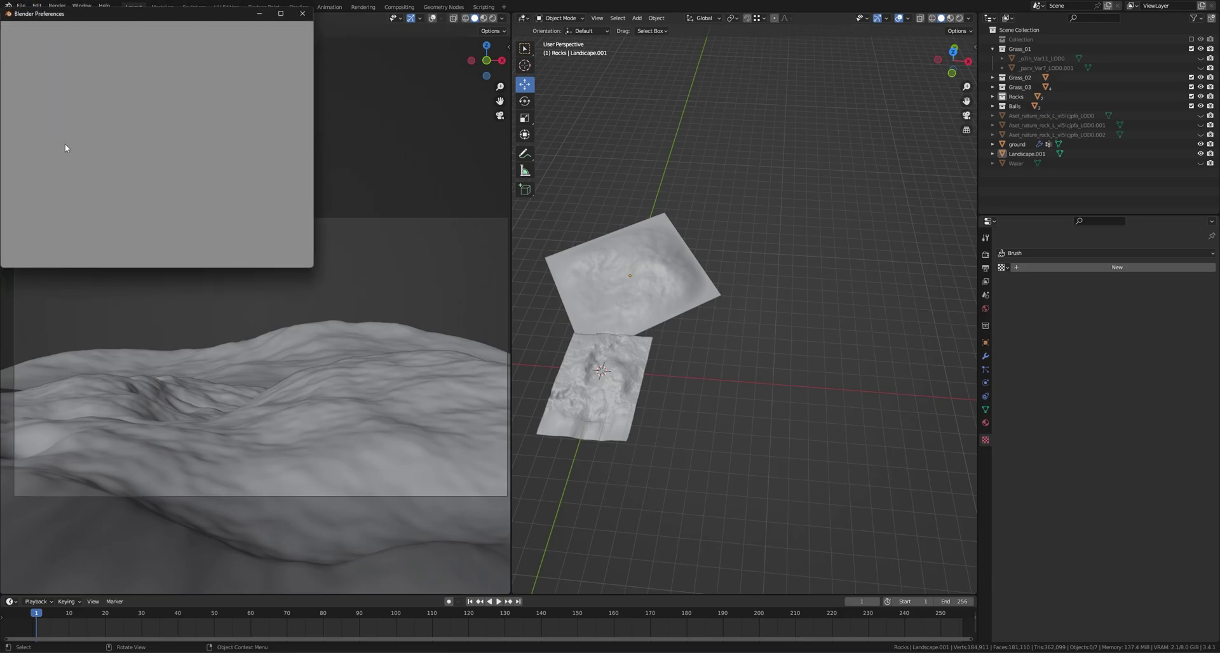
pyautogui.click(273, 41)
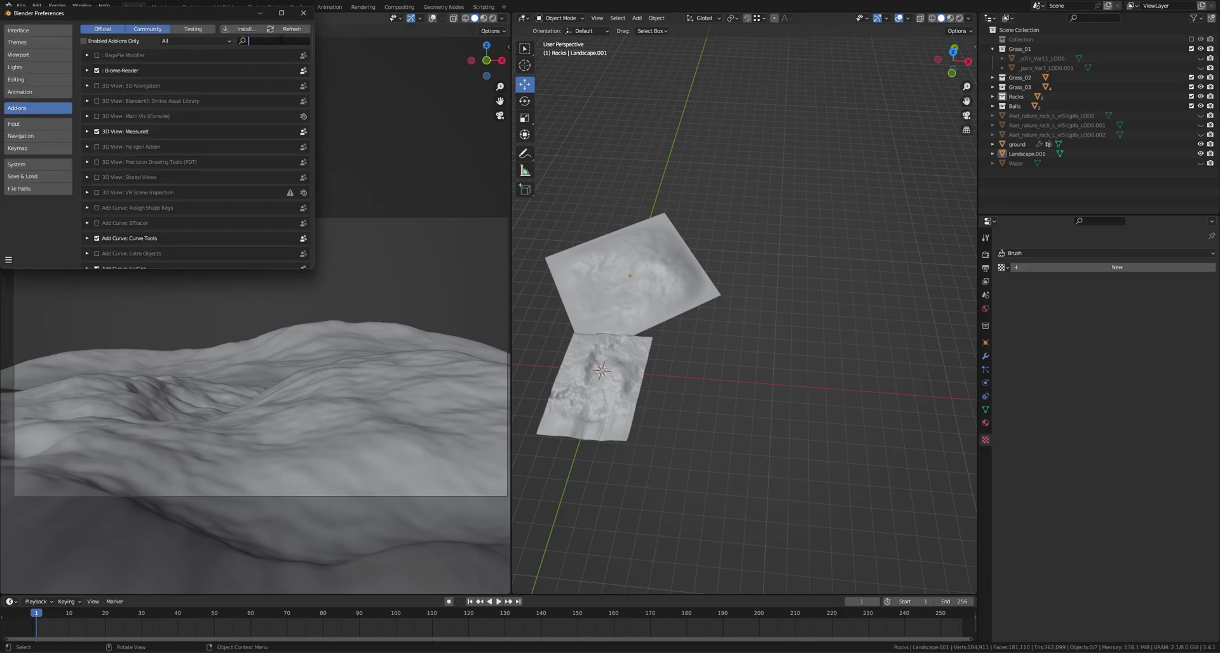
pyautogui.write('lands')
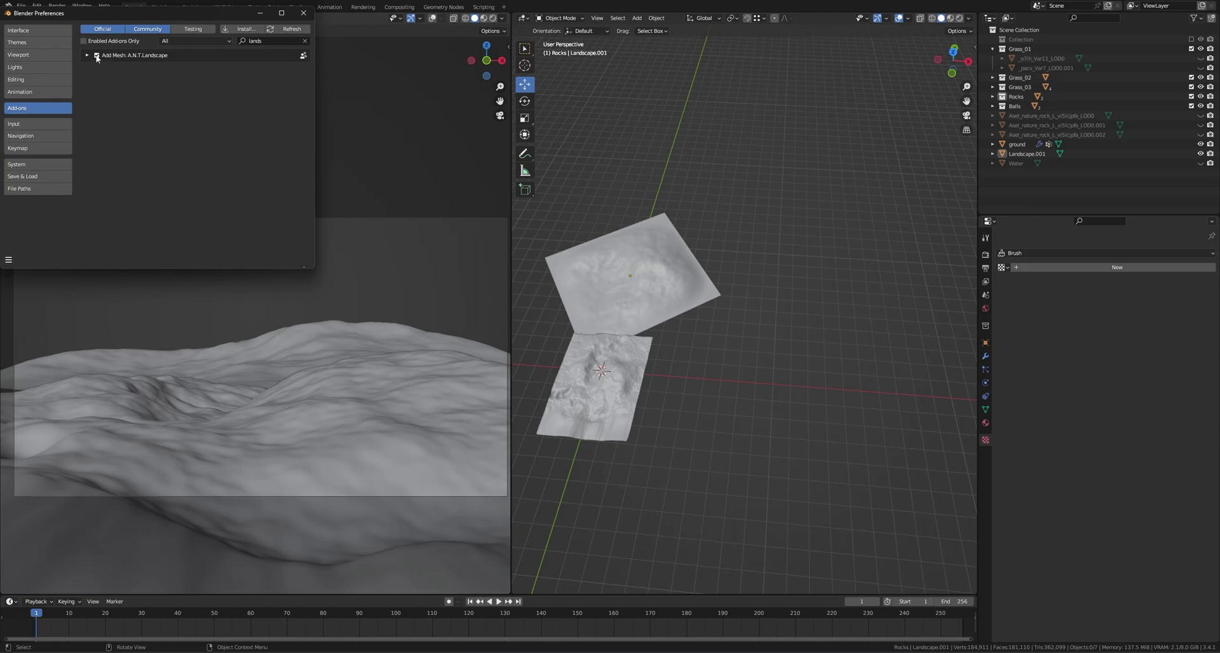
pyautogui.click(8, 261)
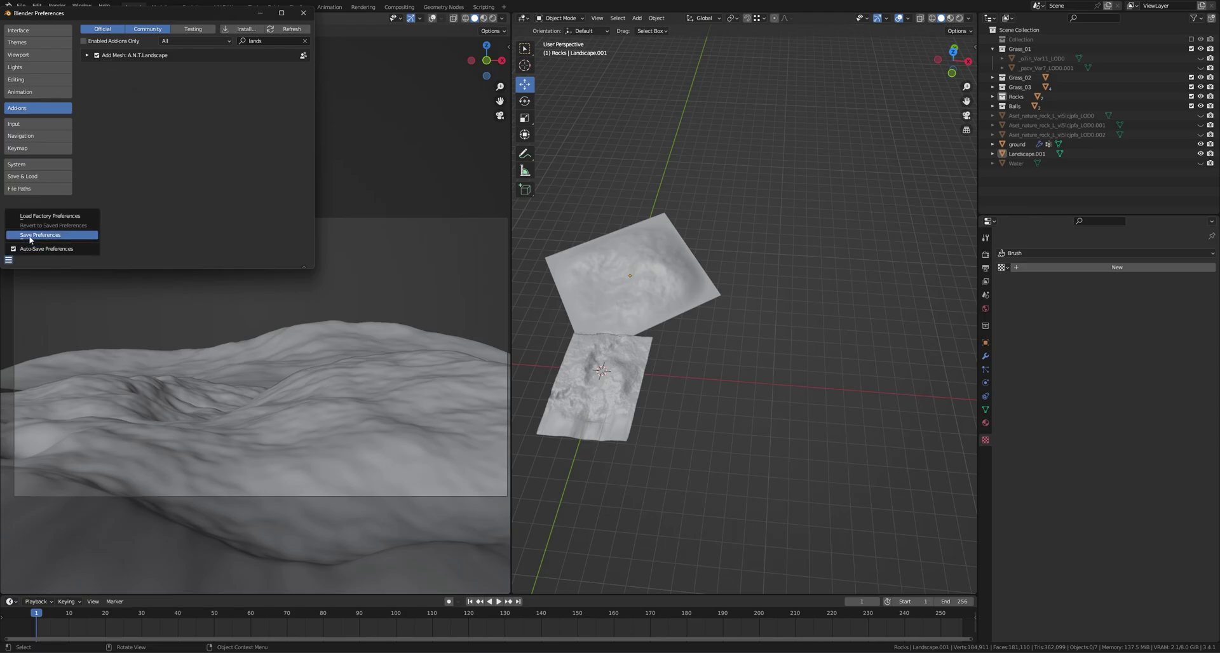
pyautogui.click(32, 240)
pyautogui.click(303, 12)
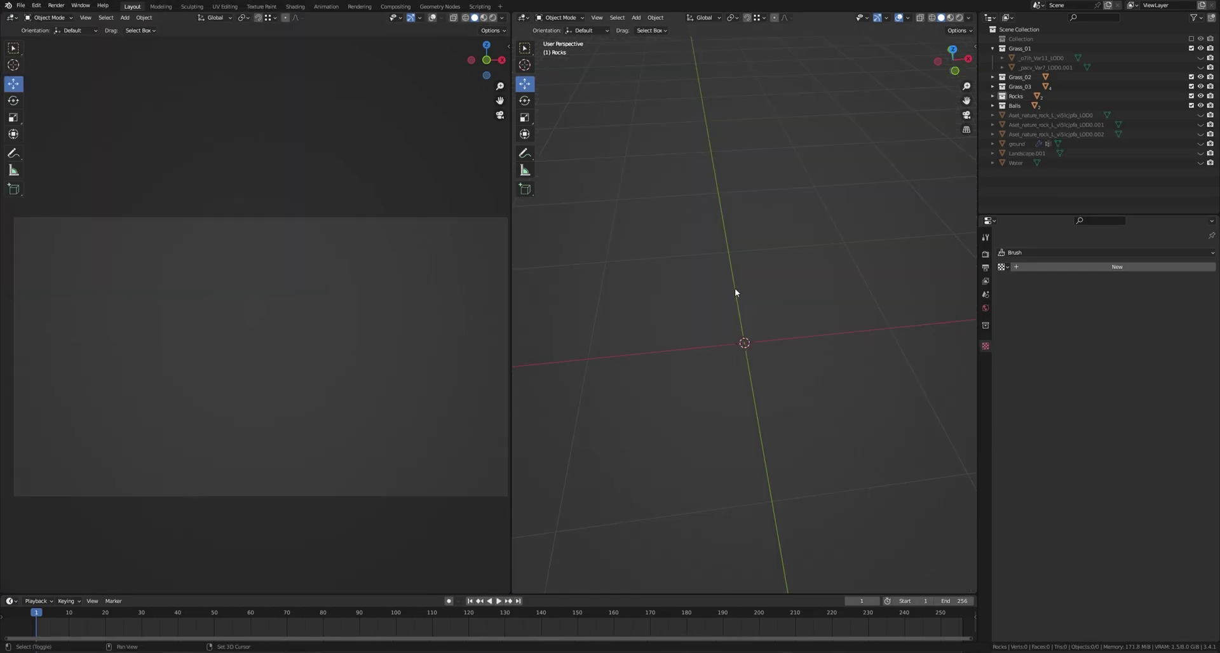
# Step: Add a Landscape mesh to the empty scene
pyautogui.hotkey('shift', 'a')
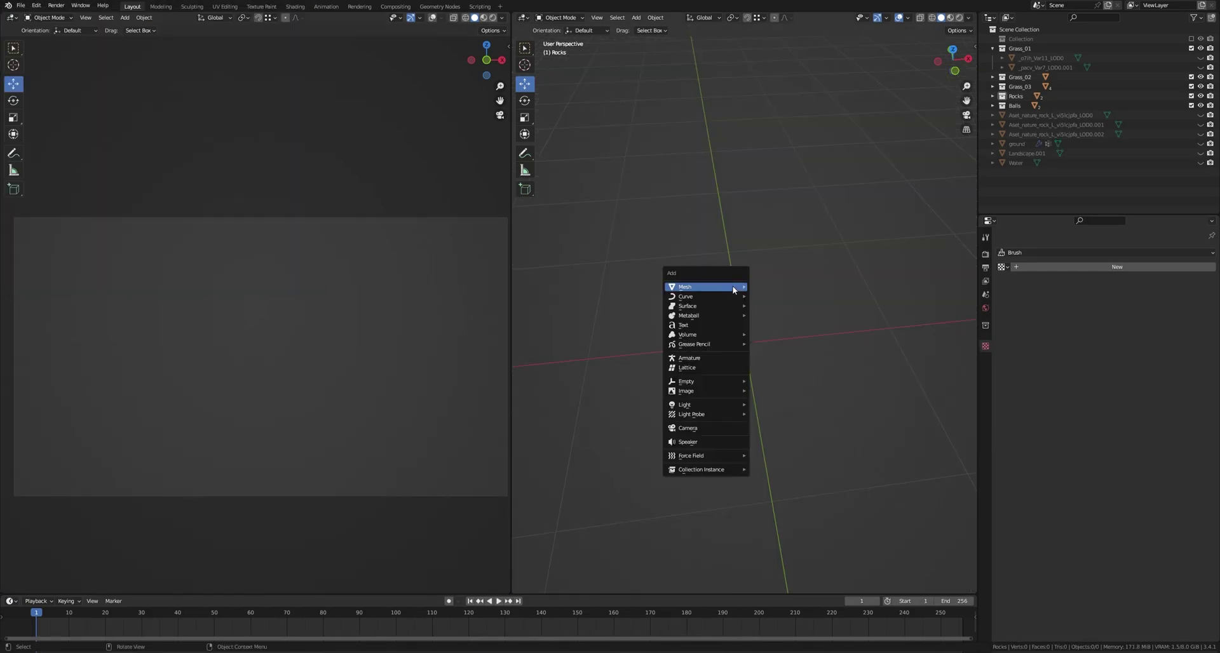
pyautogui.moveTo(734, 291)
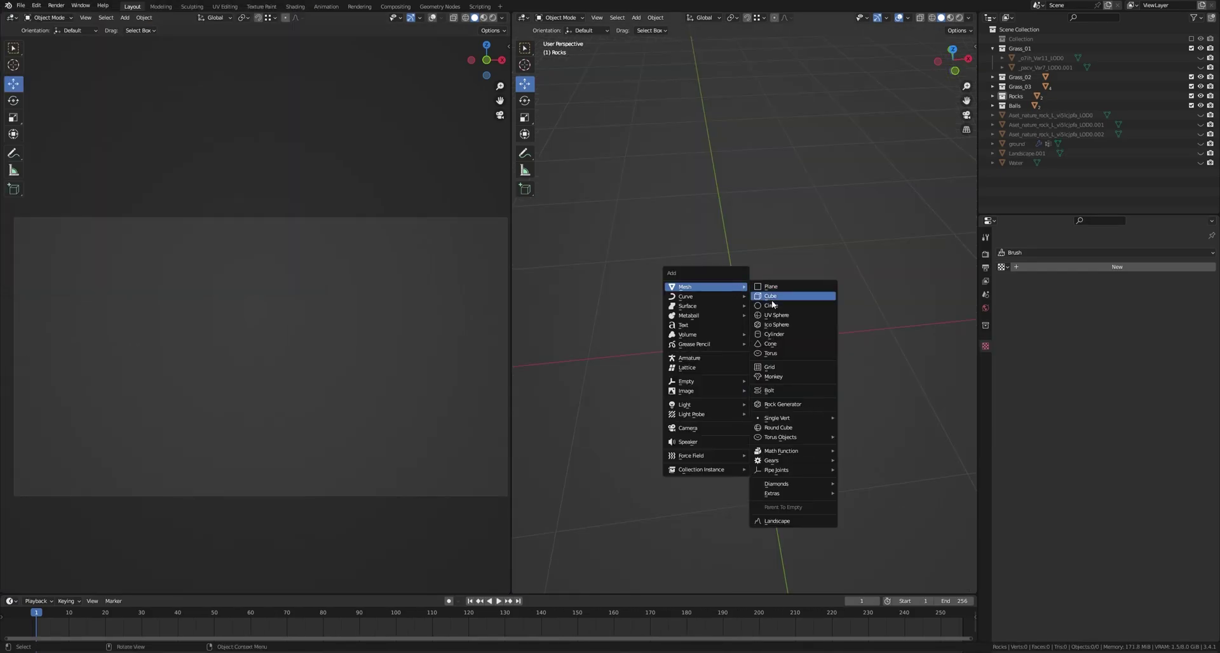
pyautogui.click(798, 523)
# Step: Try the Strata hTerrain, fBm Fractal and Hetero Terrain noise types on the new landscape
pyautogui.click(605, 308)
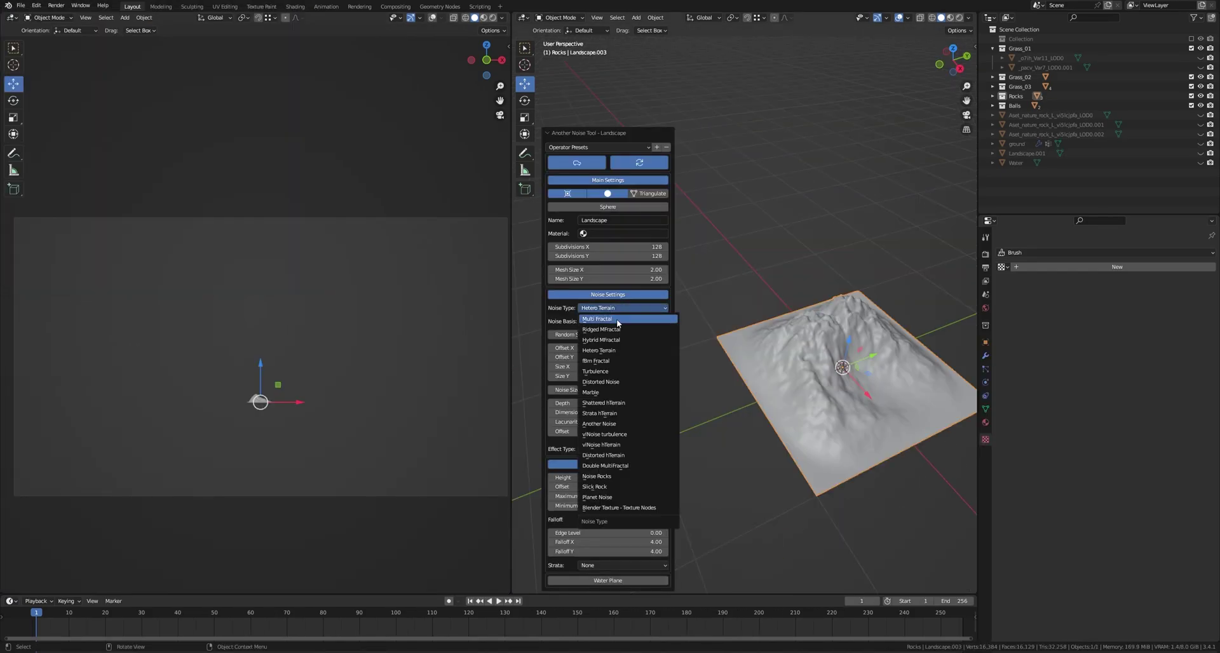
pyautogui.click(599, 413)
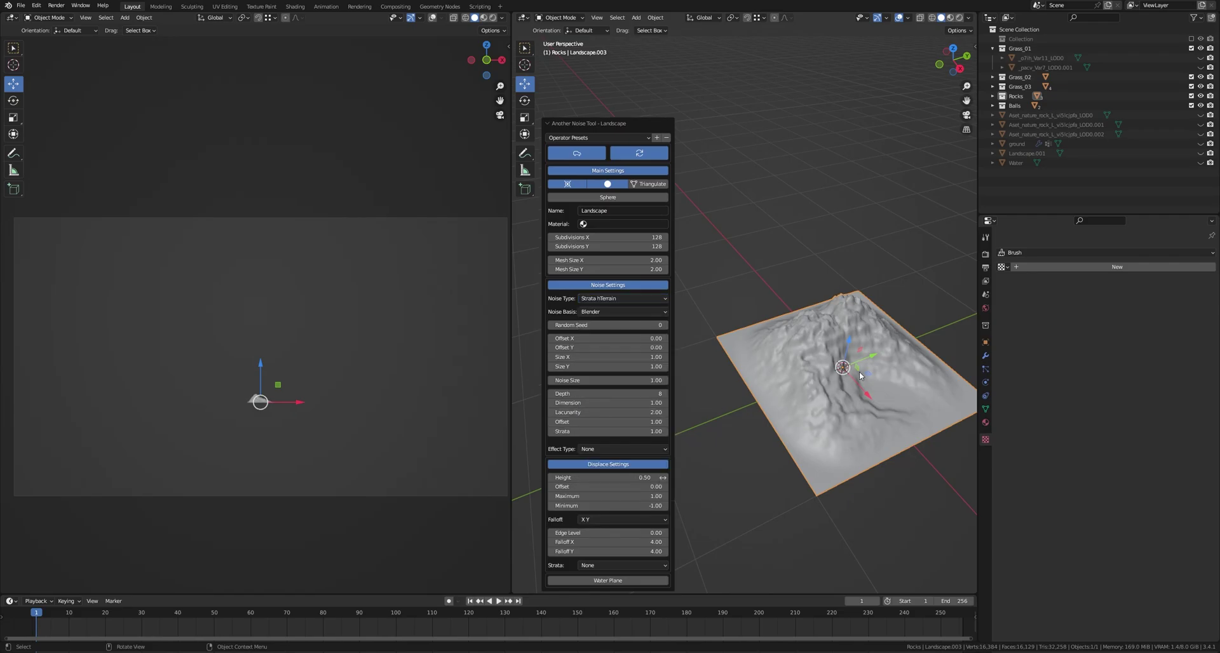
pyautogui.click(594, 297)
pyautogui.click(594, 351)
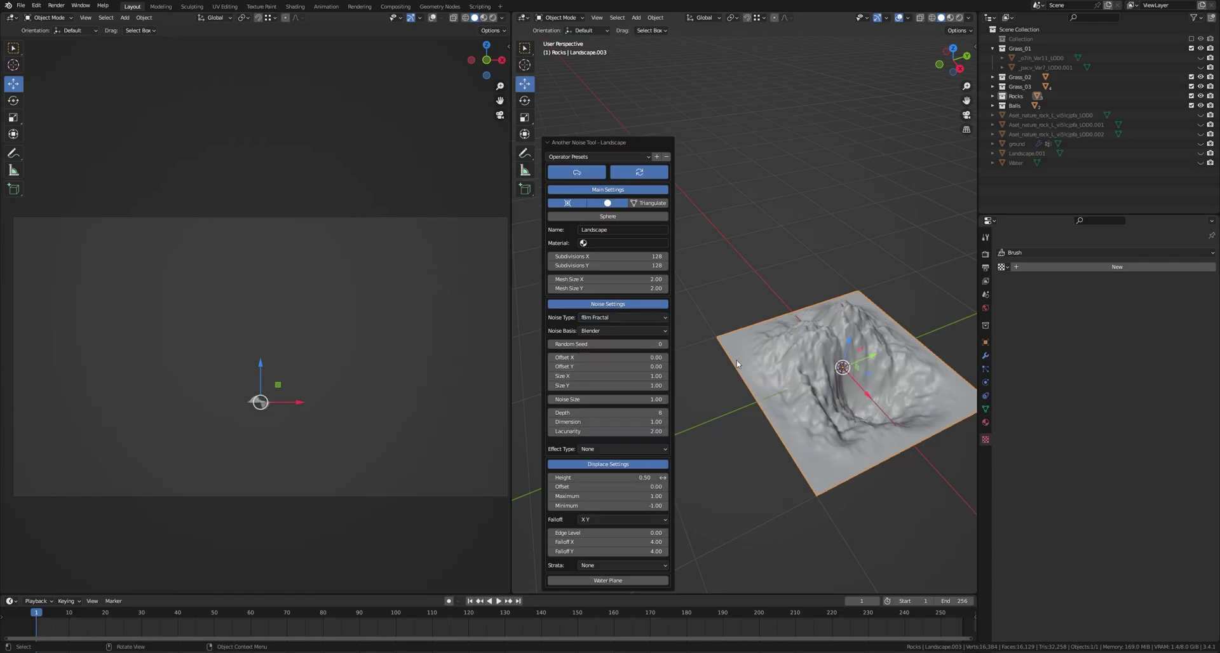
pyautogui.click(601, 319)
pyautogui.click(613, 364)
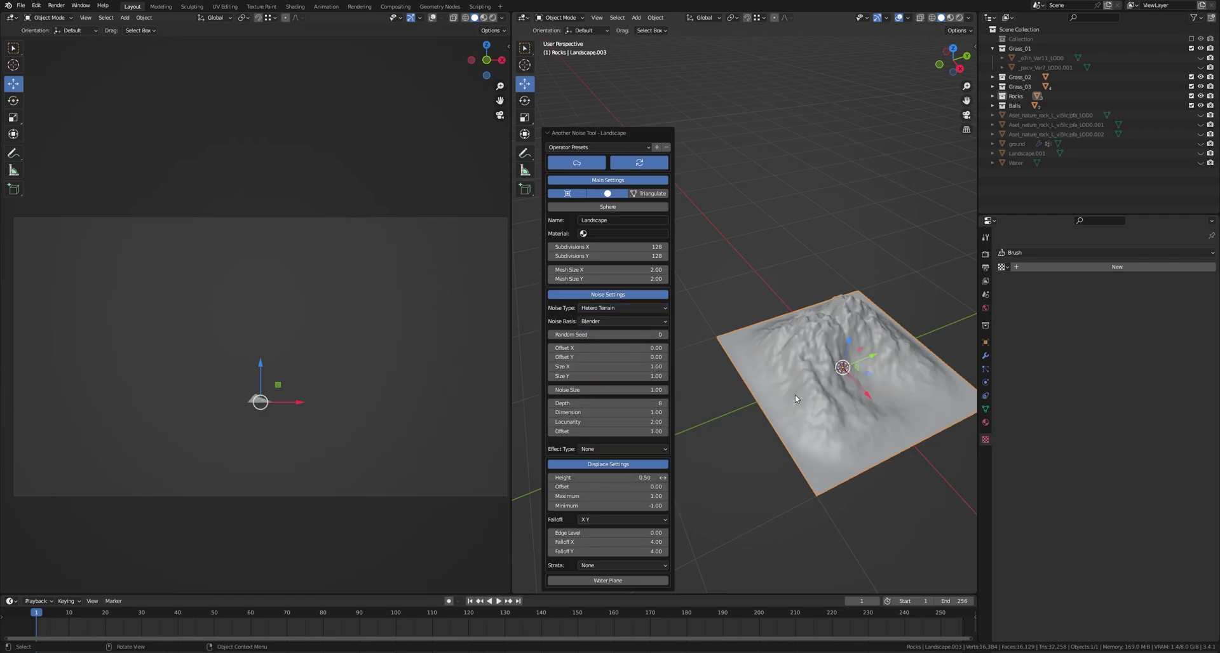
# Step: Set the landscape's noise type to Distorted hTerrain and adjust its displacement height
pyautogui.click(594, 307)
pyautogui.click(594, 457)
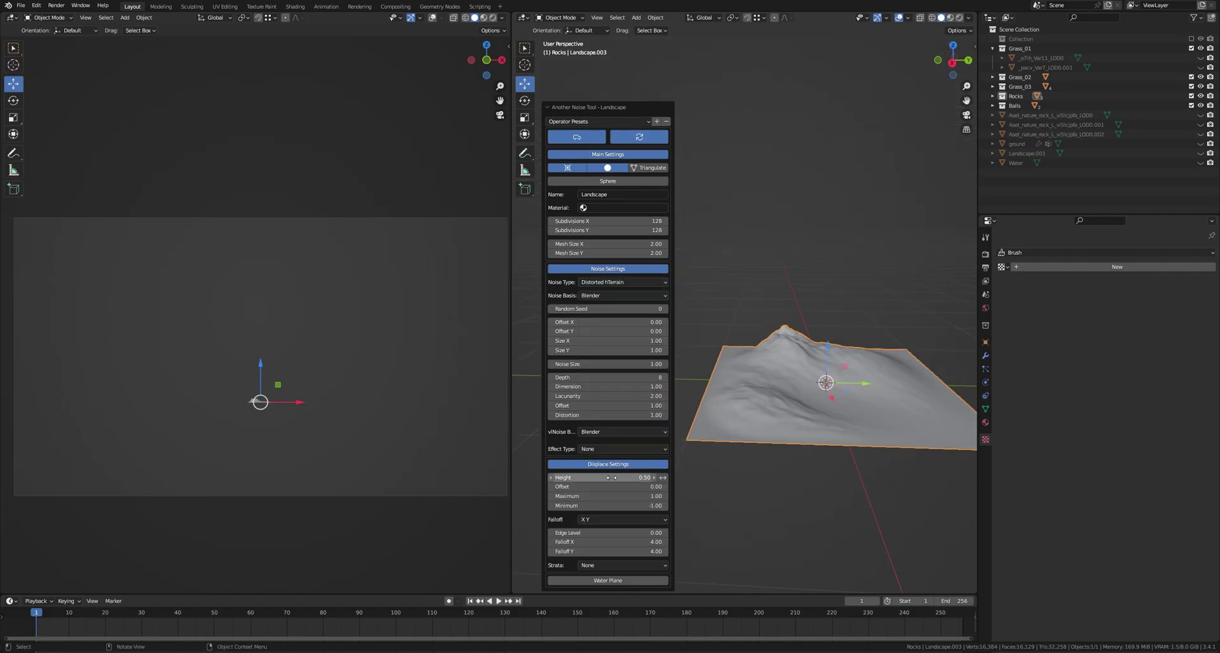
pyautogui.moveTo(614, 478)
pyautogui.mouseDown()
pyautogui.moveTo(641, 478)
pyautogui.moveTo(598, 479)
pyautogui.moveTo(643, 479)
pyautogui.moveTo(622, 478)
pyautogui.mouseUp()
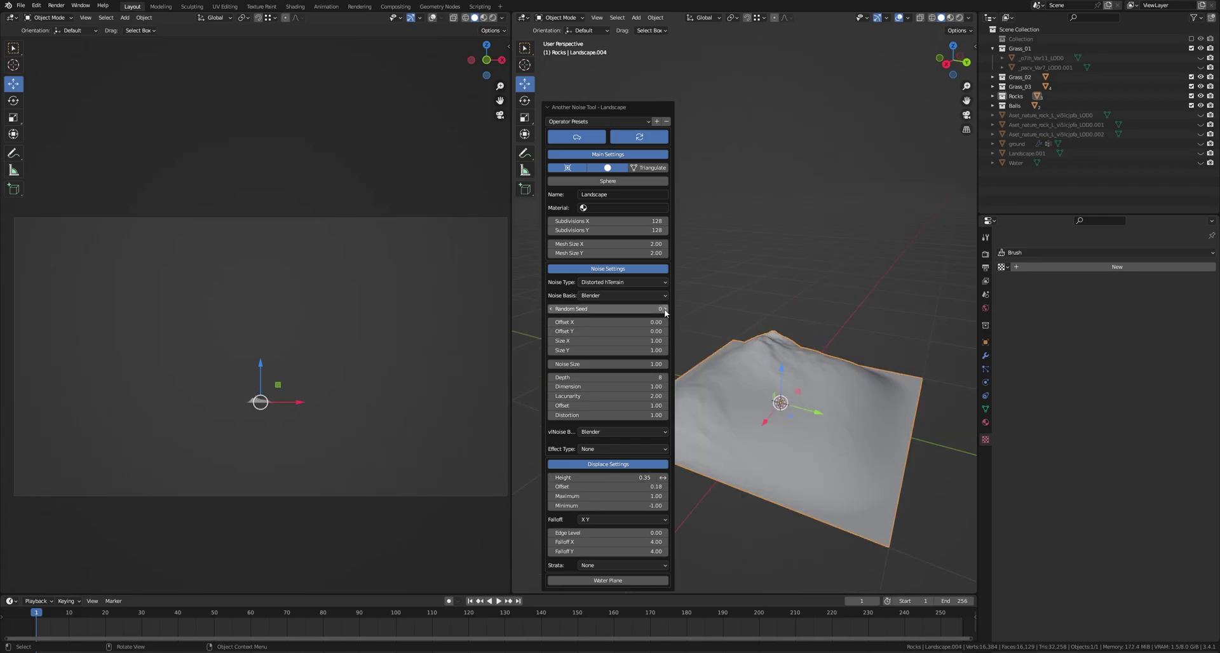
# Step: Set the landscape's random seed to 7 and adjust its noise size
pyautogui.click(665, 309)
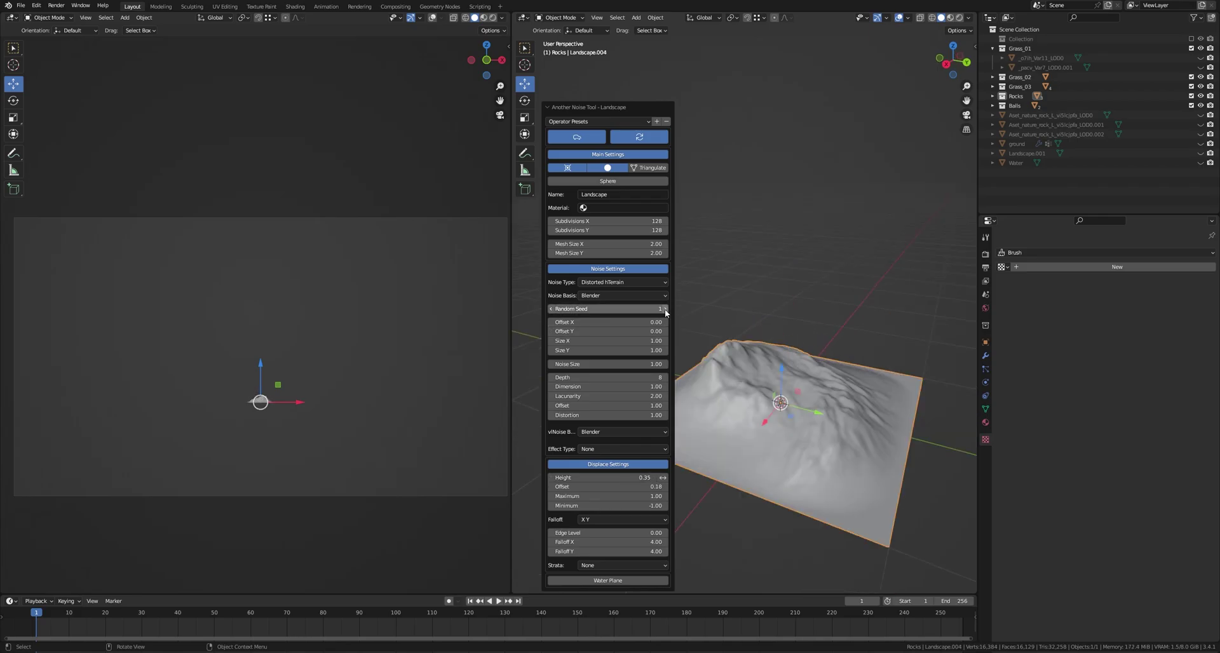
pyautogui.moveTo(712, 336)
pyautogui.mouseDown(button='middle')
pyautogui.moveTo(813, 356)
pyautogui.moveTo(774, 362)
pyautogui.moveTo(712, 331)
pyautogui.mouseUp(button='middle')
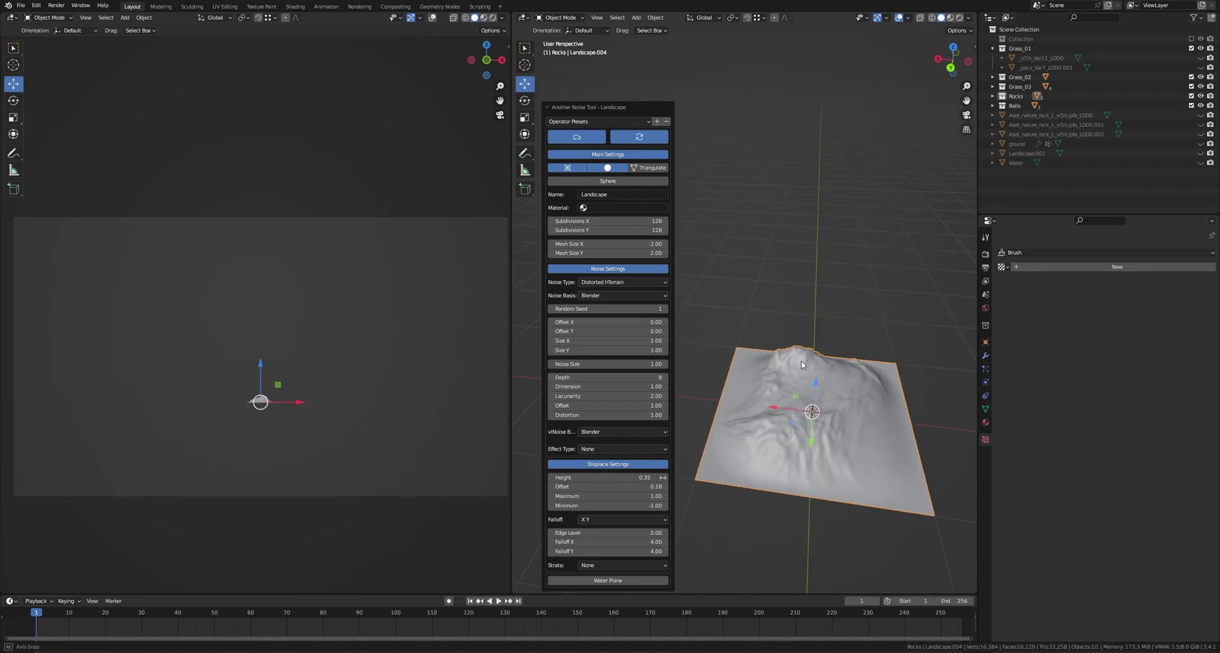
pyautogui.click(665, 309)
pyautogui.click(665, 309)
pyautogui.click(667, 309)
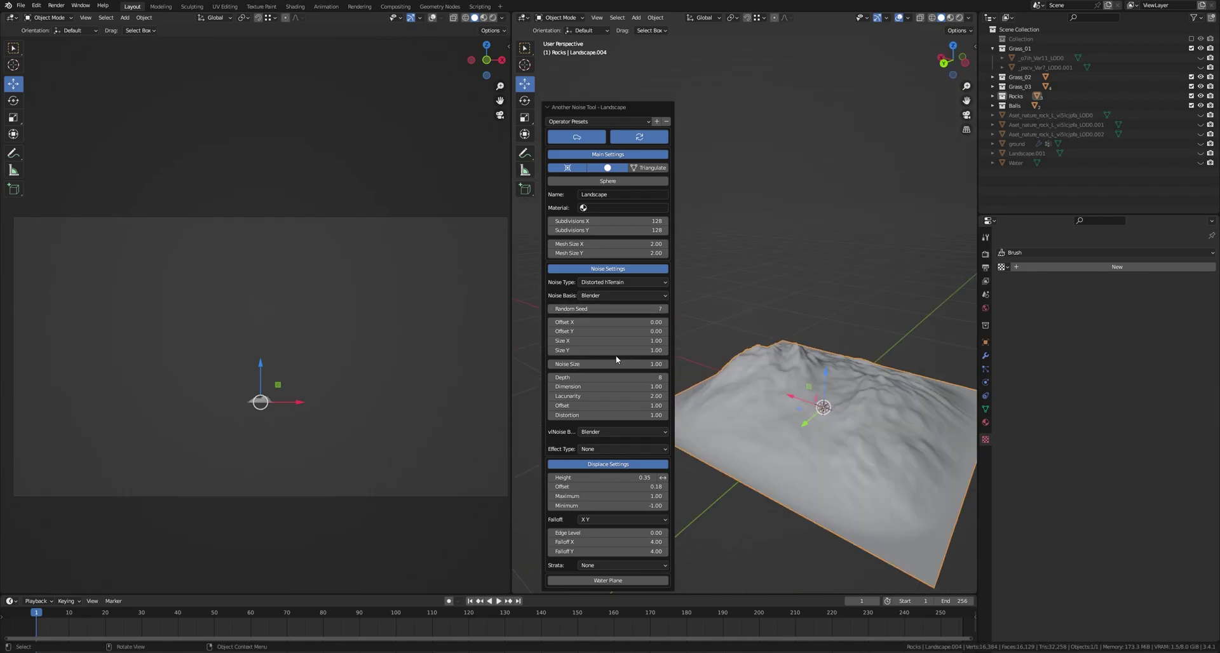
pyautogui.moveTo(616, 364); pyautogui.dragTo(669, 364)
pyautogui.moveTo(616, 364)
pyautogui.mouseDown()
pyautogui.moveTo(661, 364)
pyautogui.moveTo(607, 364)
pyautogui.mouseUp()
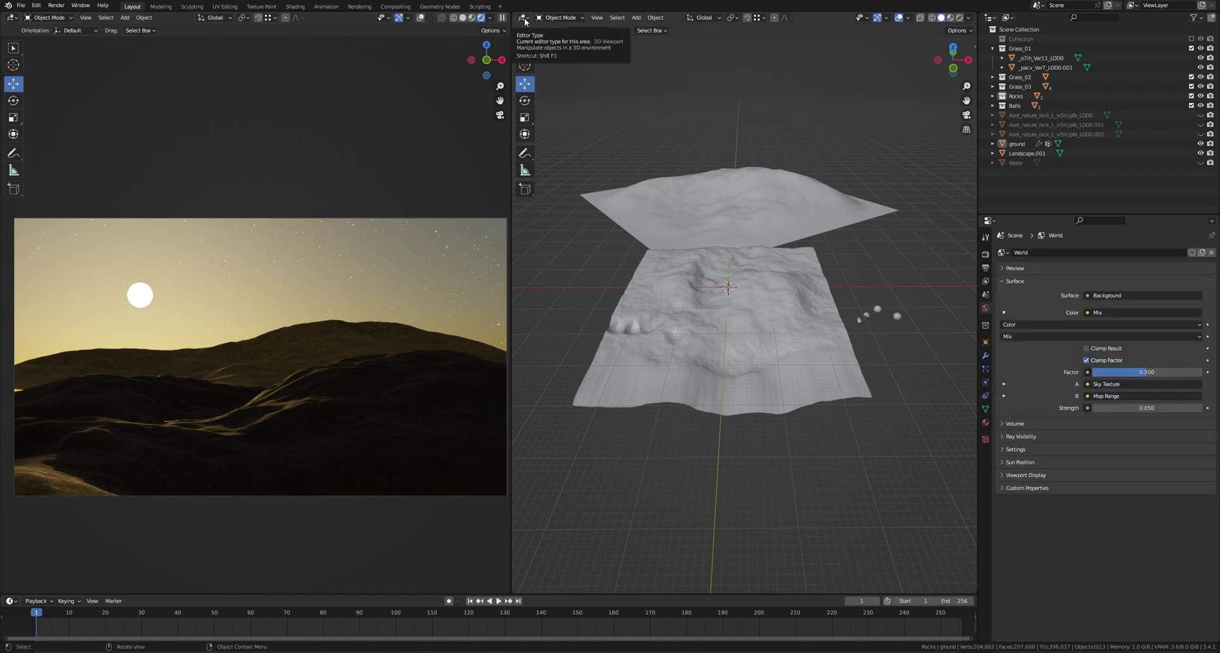
# Step: Switch the second 3D viewport to the Shader Editor and bring the Principled BSDF node into view
pyautogui.click(524, 17)
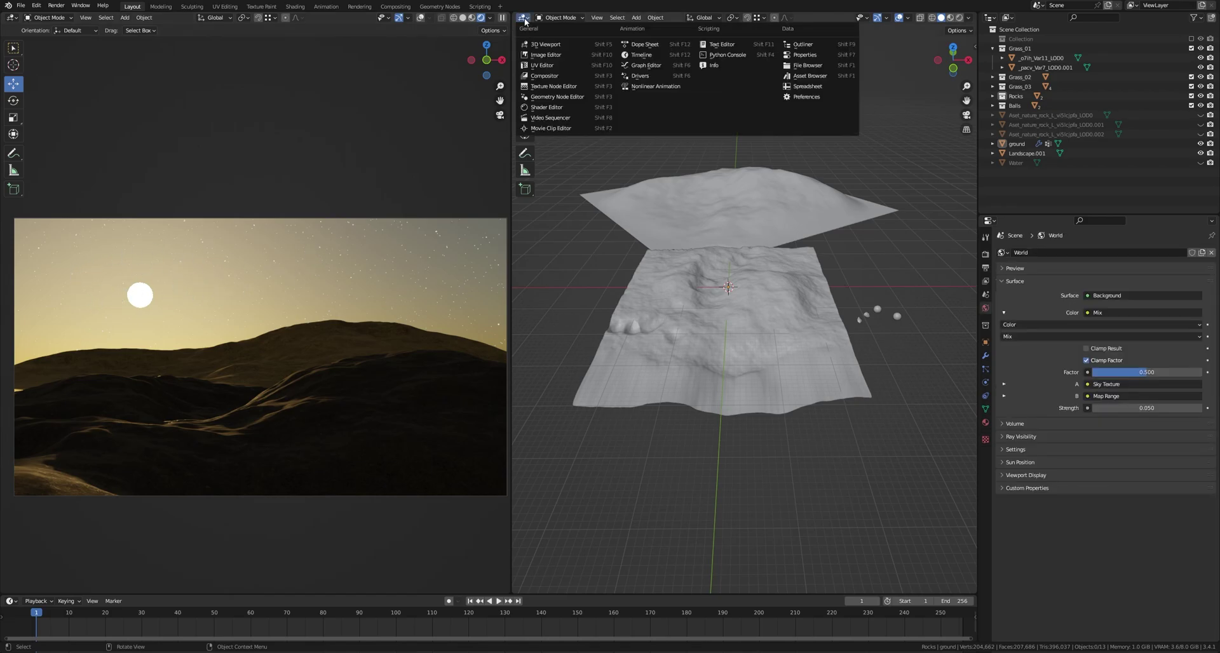
pyautogui.click(558, 106)
pyautogui.scroll(-1, 558, 105)
pyautogui.moveTo(557, 104); pyautogui.dragTo(632, 141, button='middle')
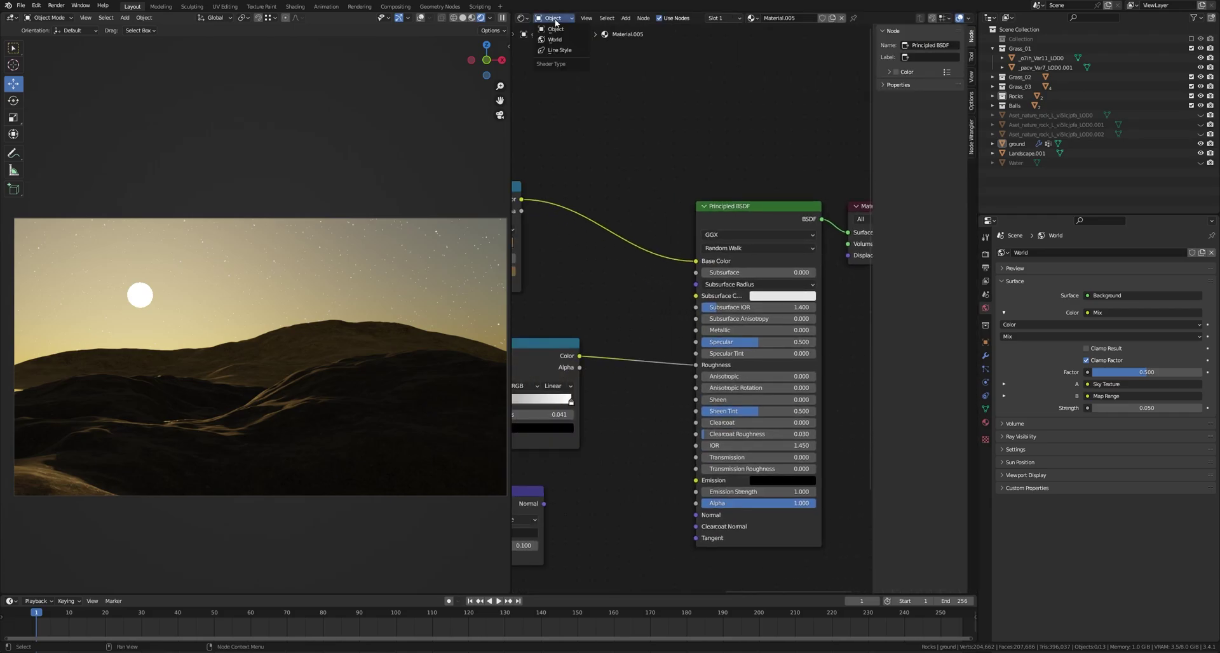
# Step: Show the World shader nodes and add a second Sky Texture below the Voronoi Texture
pyautogui.click(554, 39)
pyautogui.press('Home')
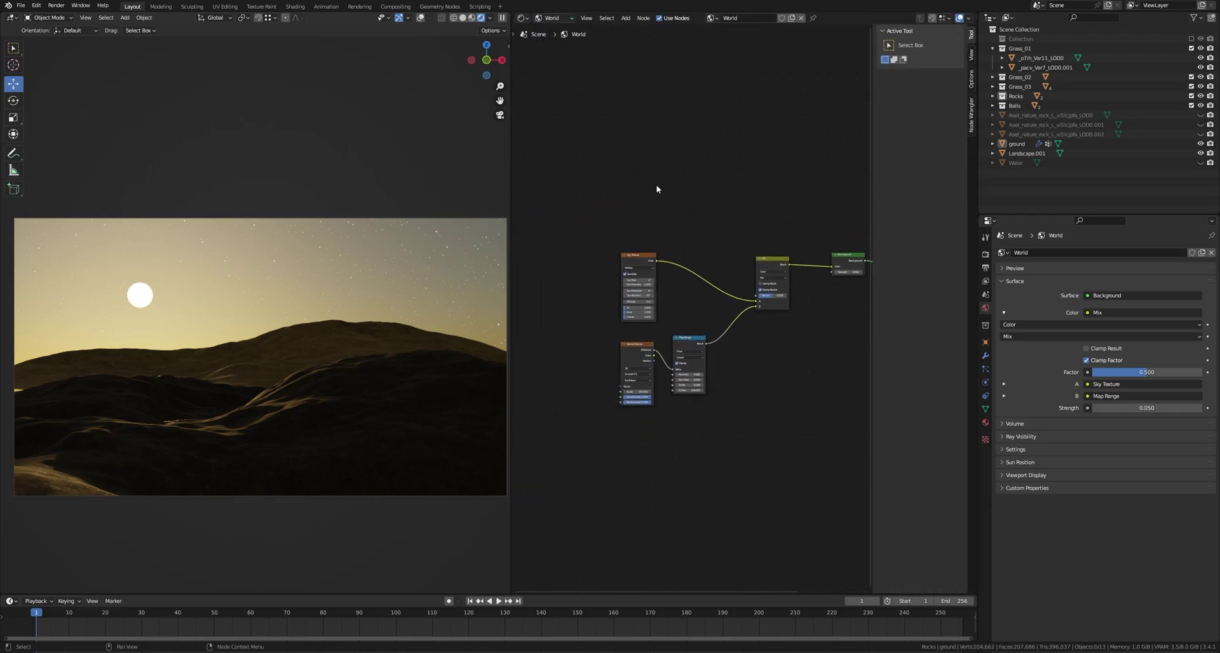
pyautogui.scroll(2, 657, 189)
pyautogui.hotkey('shift', 'a')
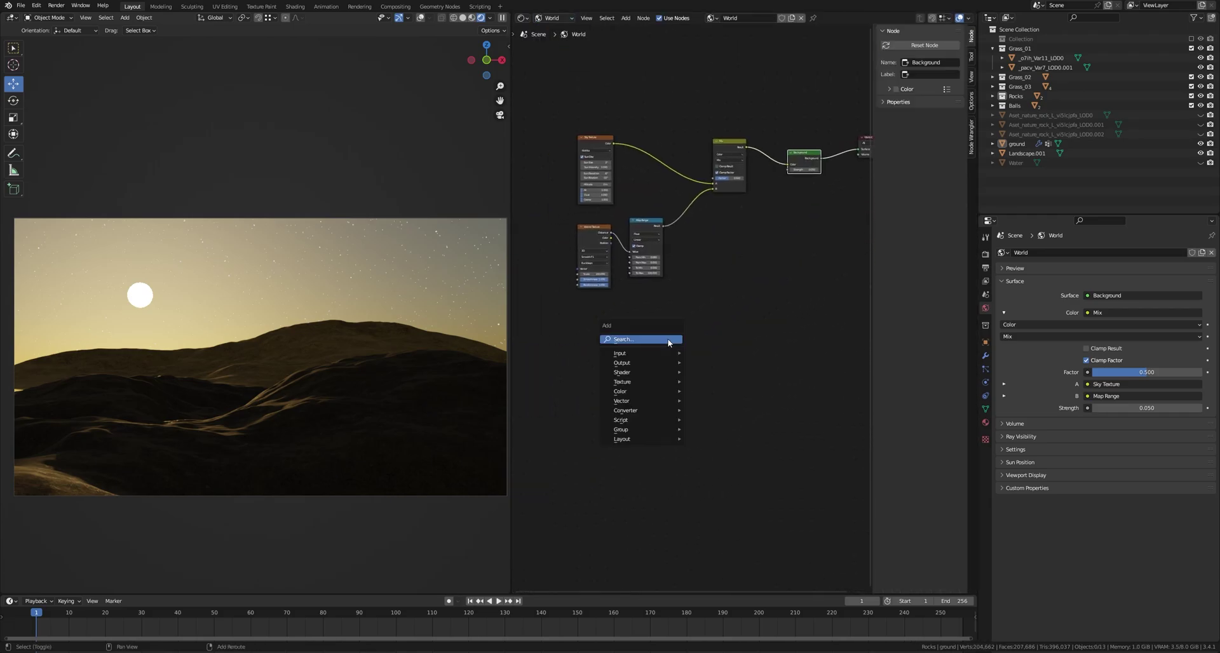
pyautogui.click(668, 340)
pyautogui.write('sky')
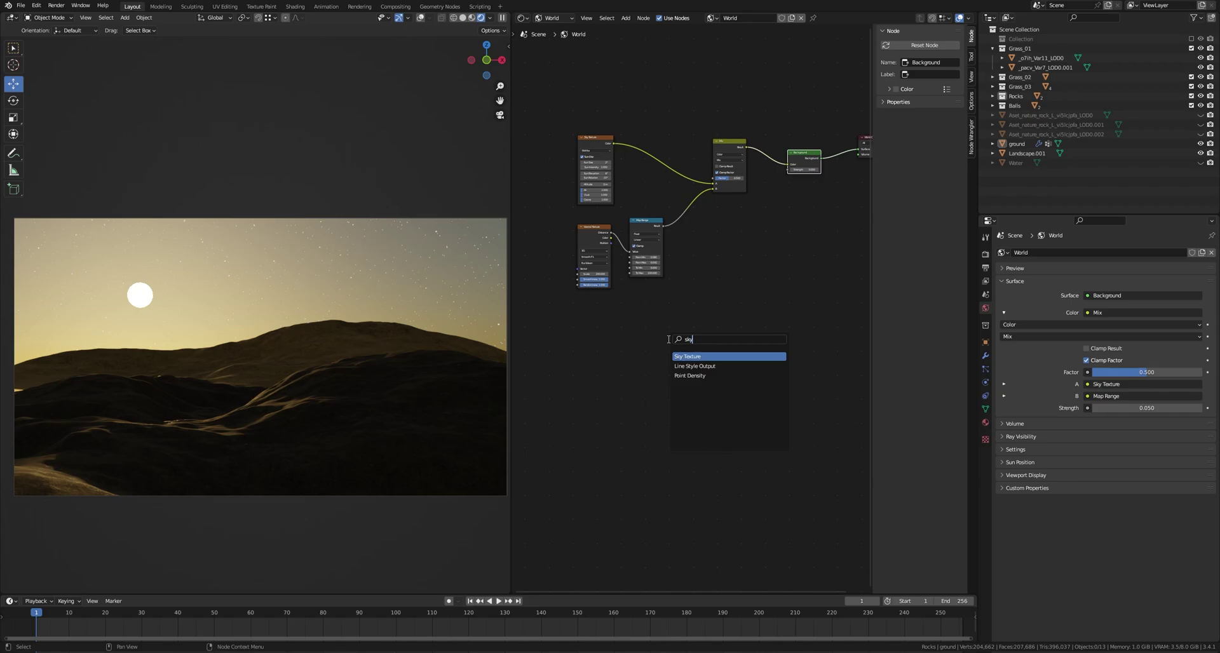
pyautogui.press('Return')
pyautogui.click(604, 328)
# Step: Add a Mix node beside the new Sky Texture and set its data type to Color
pyautogui.scroll(1, 694, 308)
pyautogui.hotkey('shift', 'a')
pyautogui.click(688, 332)
pyautogui.write('mix')
pyautogui.press('Return')
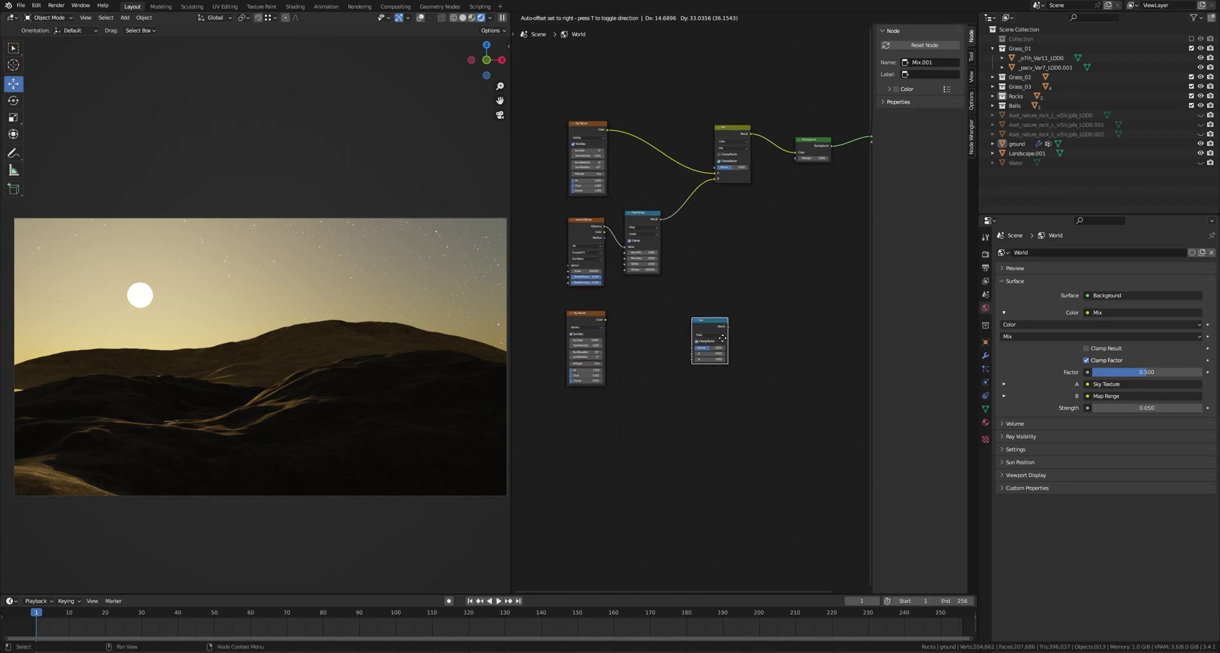
pyautogui.click(725, 334)
pyautogui.click(712, 330)
pyautogui.click(711, 348)
pyautogui.scroll(1, 712, 348)
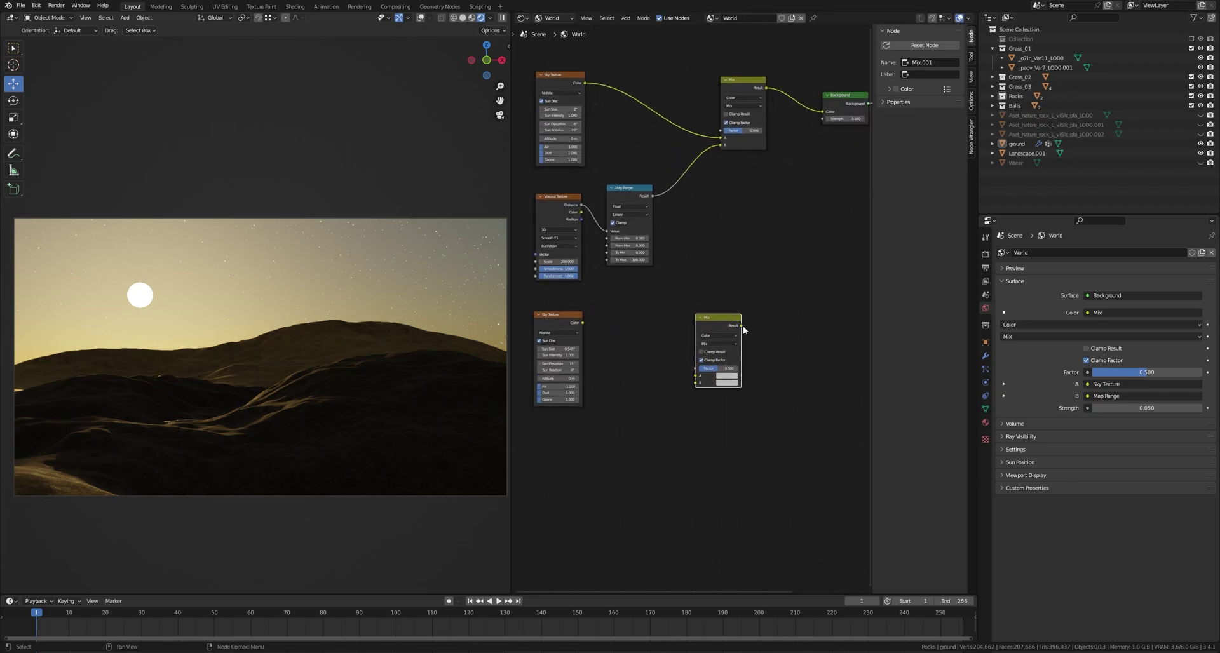
# Step: Connect the new Mix result to the Background color and the new Sky Texture color to Mix input A
pyautogui.moveTo(741, 325); pyautogui.dragTo(824, 112)
pyautogui.moveTo(573, 322); pyautogui.dragTo(626, 268, button='middle')
pyautogui.moveTo(626, 268); pyautogui.dragTo(749, 329)
# Step: Set the new Sky Texture's sun size to 2°
pyautogui.scroll(1, 635, 304)
pyautogui.moveTo(635, 305); pyautogui.dragTo(695, 411, button='middle')
pyautogui.moveTo(653, 401); pyautogui.dragTo(775, 402)
pyautogui.hotkey('ctrl', 'z')
pyautogui.doubleClick(664, 403)
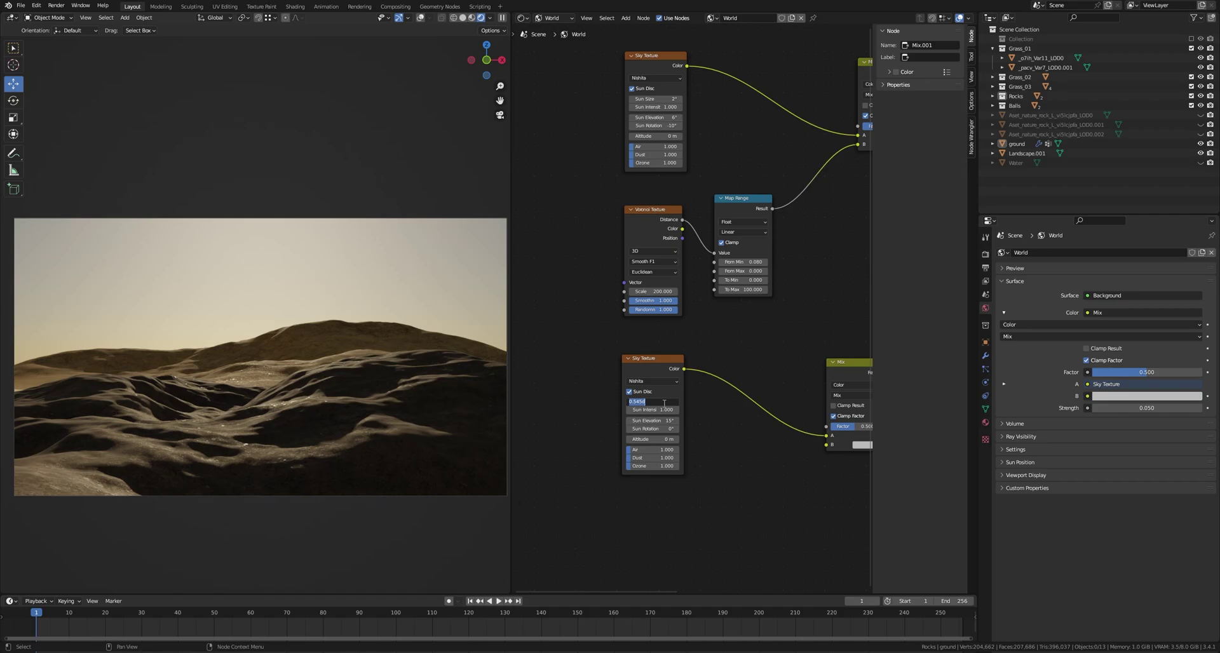
pyautogui.write('2')
pyautogui.press('Return')
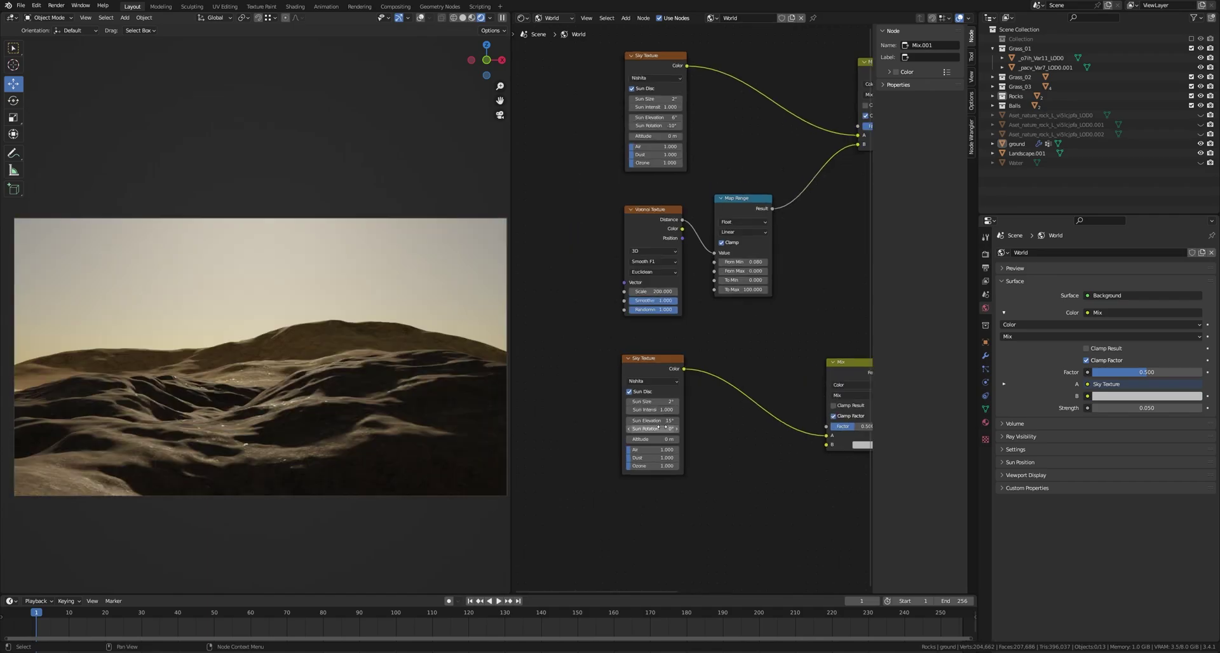
# Step: Set the new Sky Texture's sun elevation to 6° and sun rotation to -10°
pyautogui.click(662, 423)
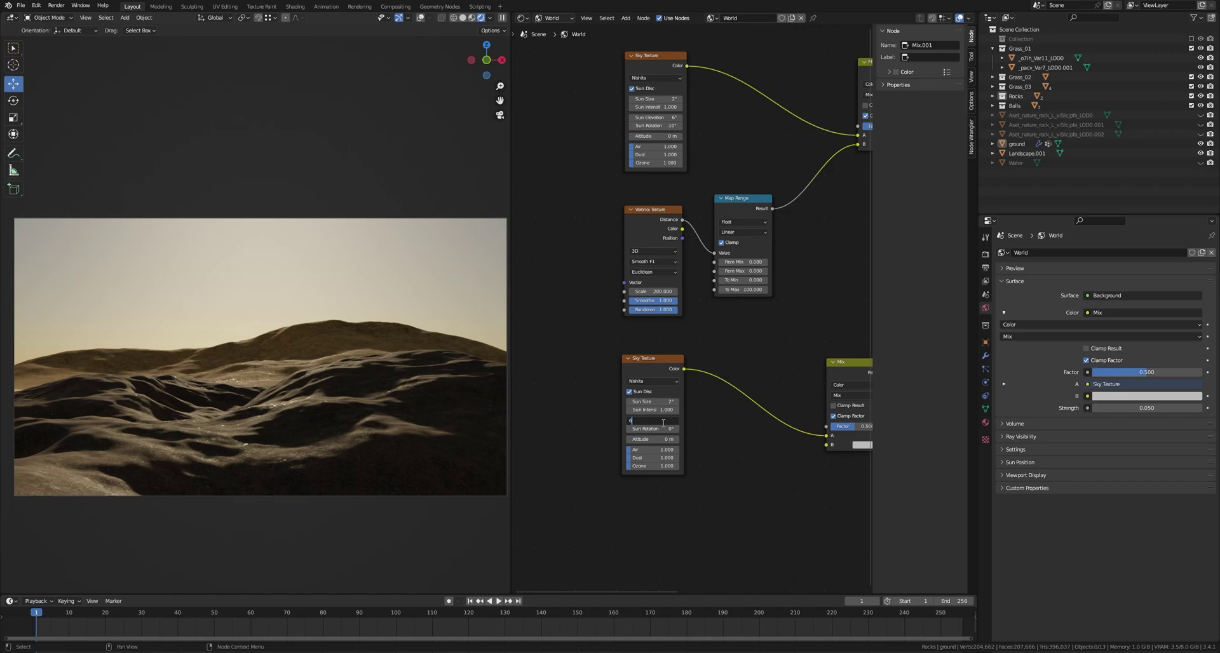
pyautogui.write('6')
pyautogui.press('Return')
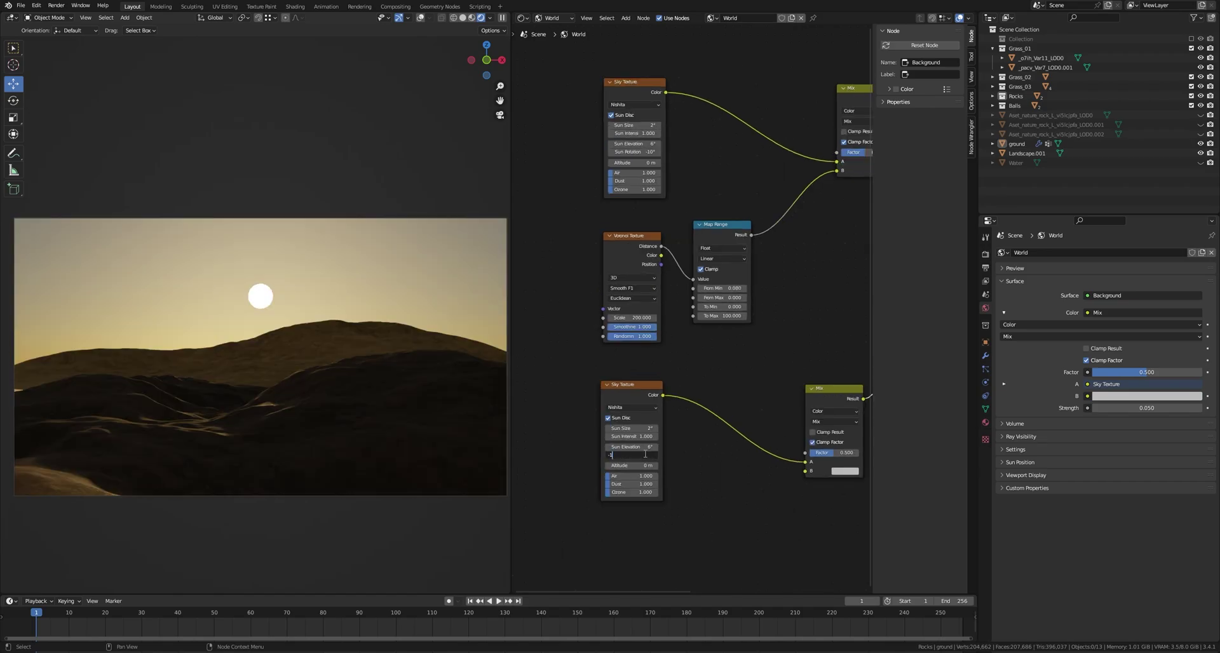
pyautogui.write('0')
pyautogui.press('Return')
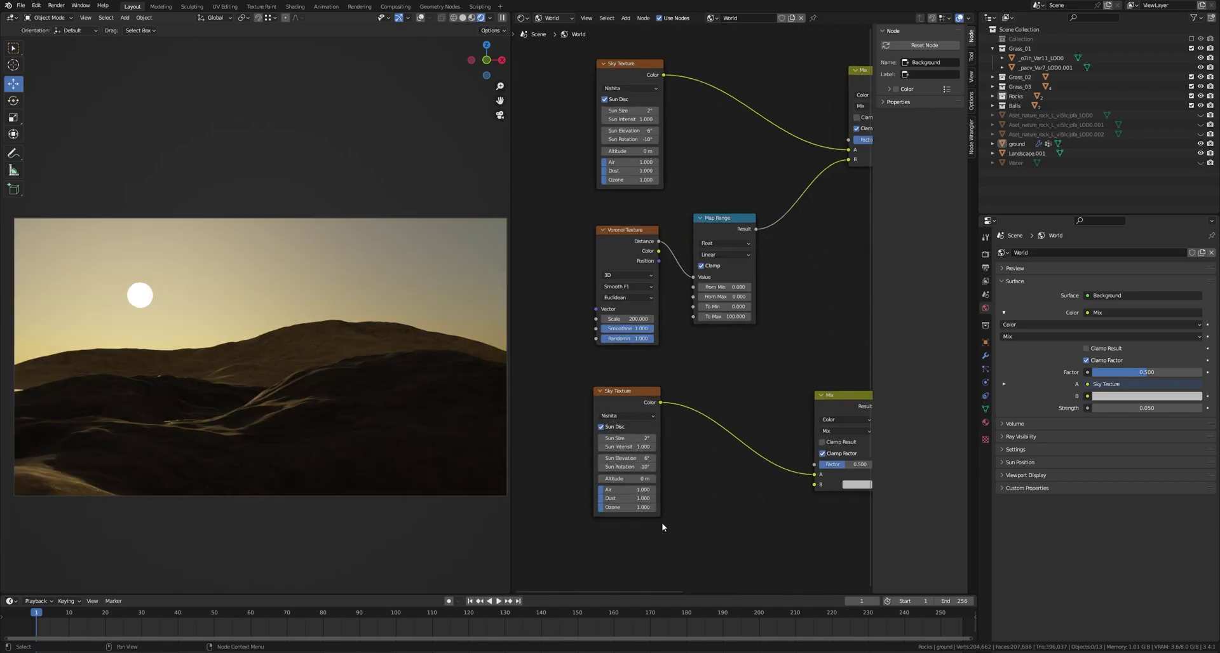
# Step: Try different atmosphere values on the new Sky Texture, including an Ozone of 10, and undo them
pyautogui.moveTo(613, 490); pyautogui.dragTo(672, 507)
pyautogui.hotkey('ctrl', 'z')
pyautogui.hotkey('ctrl', 'z')
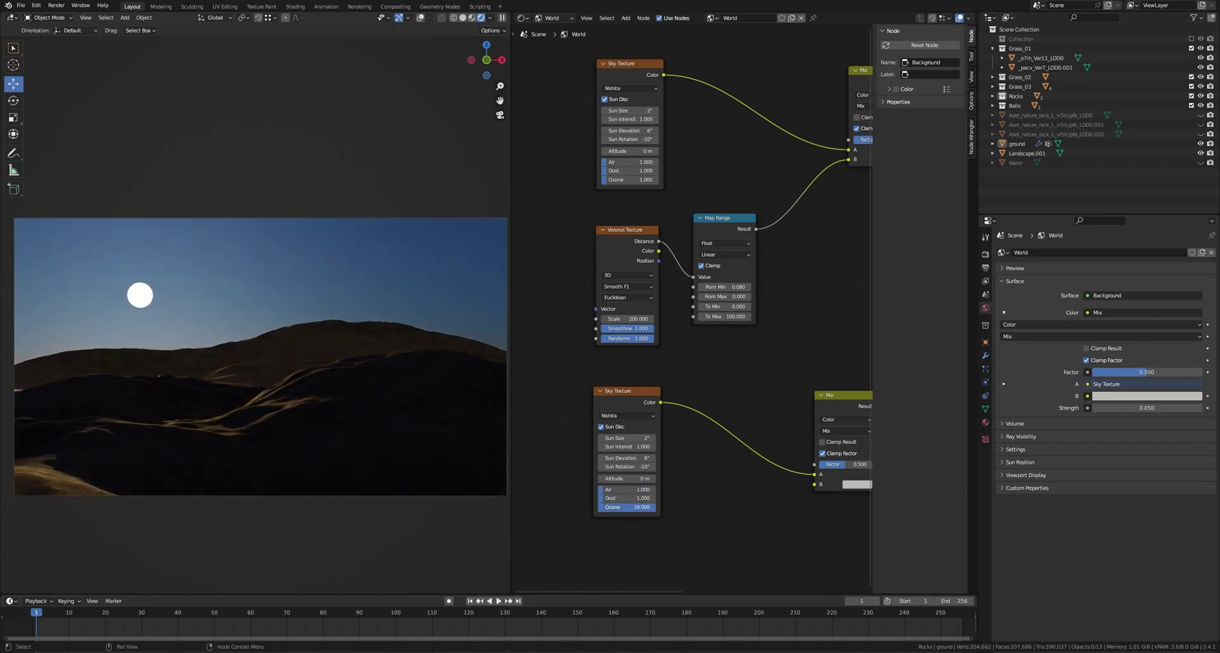
pyautogui.hotkey('ctrl', 'z')
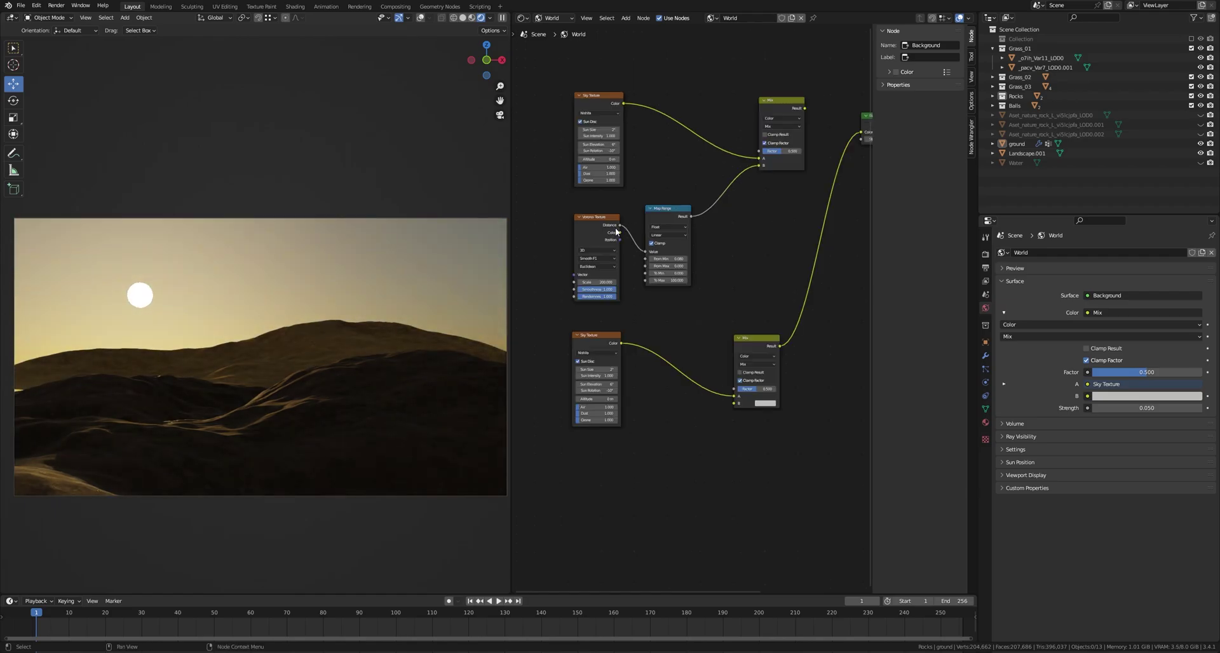
# Step: Add a Voronoi Texture below the new Sky Texture and connect its Distance to Mix input B
pyautogui.hotkey('shift', 'a')
pyautogui.write('voronoi')
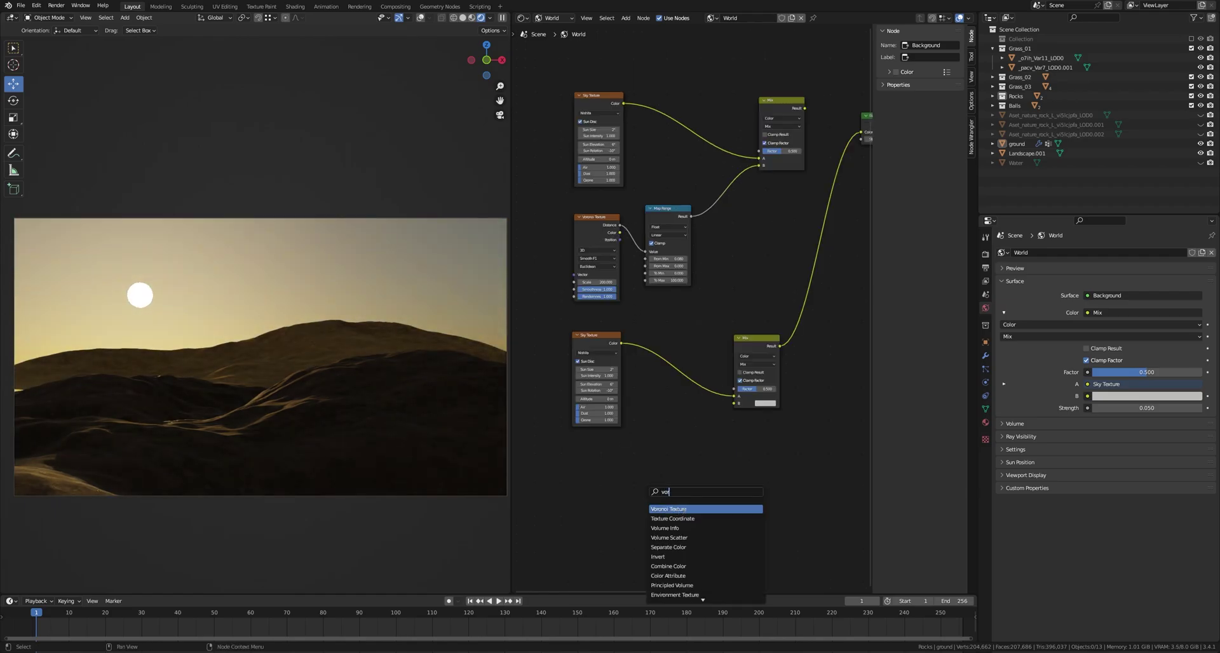
pyautogui.press('Return')
pyautogui.click(610, 479)
pyautogui.scroll(1, 619, 453)
pyautogui.moveTo(613, 449); pyautogui.dragTo(752, 375)
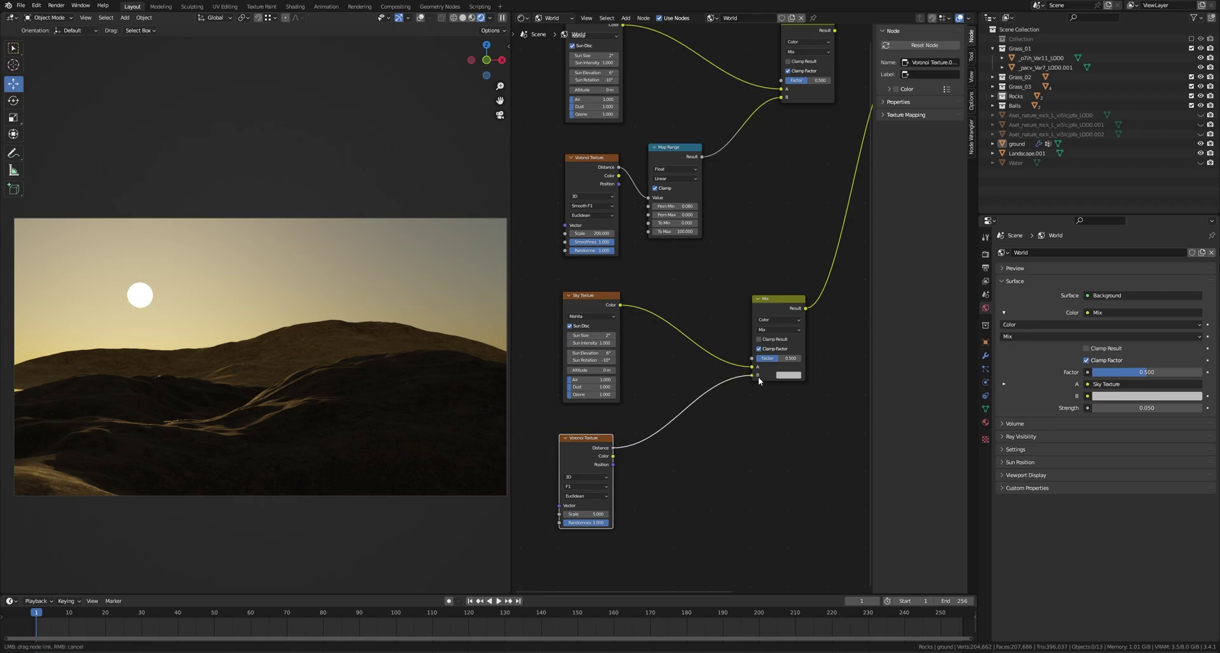
# Step: Set the new Voronoi Texture to Smooth F1 with a scale of 200 and preview its output
pyautogui.scroll(1, 628, 454)
pyautogui.click(601, 473)
pyautogui.click(597, 501)
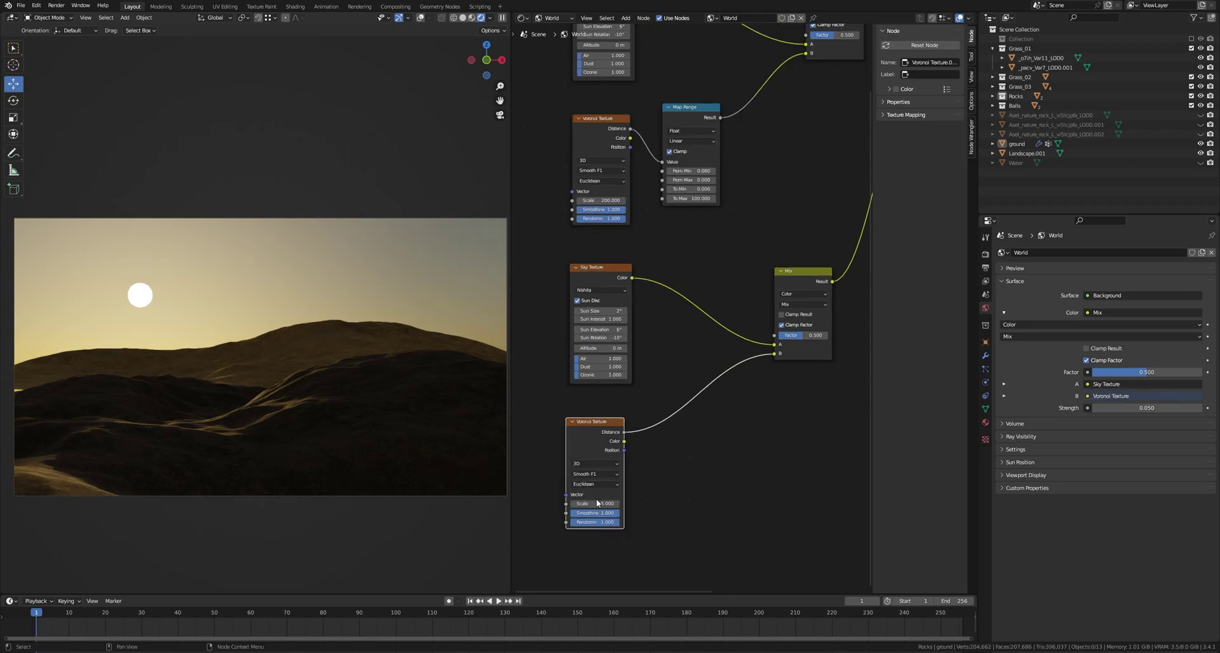
pyautogui.keyDown('ctrl'); pyautogui.keyDown('shift'); pyautogui.click(608, 496); pyautogui.keyUp('shift'); pyautogui.keyUp('ctrl')
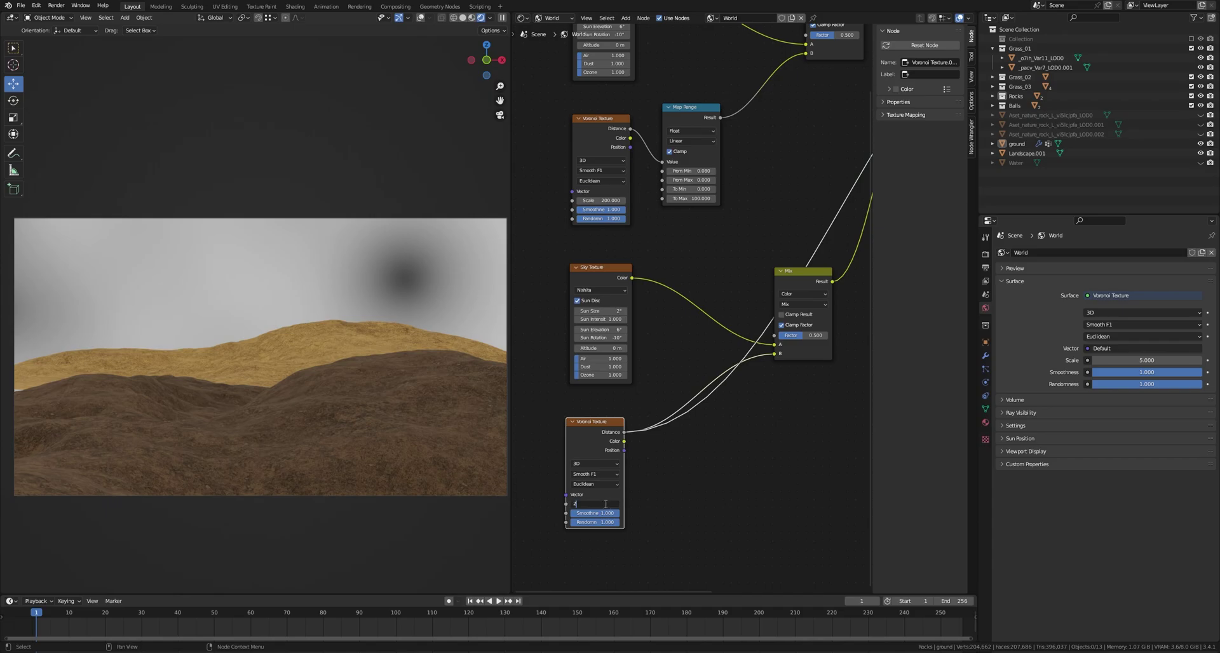
# Step: Preview the new Mix node's result, and route the Background node back to the World Output
pyautogui.scroll(-1, 762, 276)
pyautogui.keyDown('ctrl'); pyautogui.keyDown('shift'); pyautogui.click(762, 276); pyautogui.keyUp('shift'); pyautogui.keyUp('ctrl')
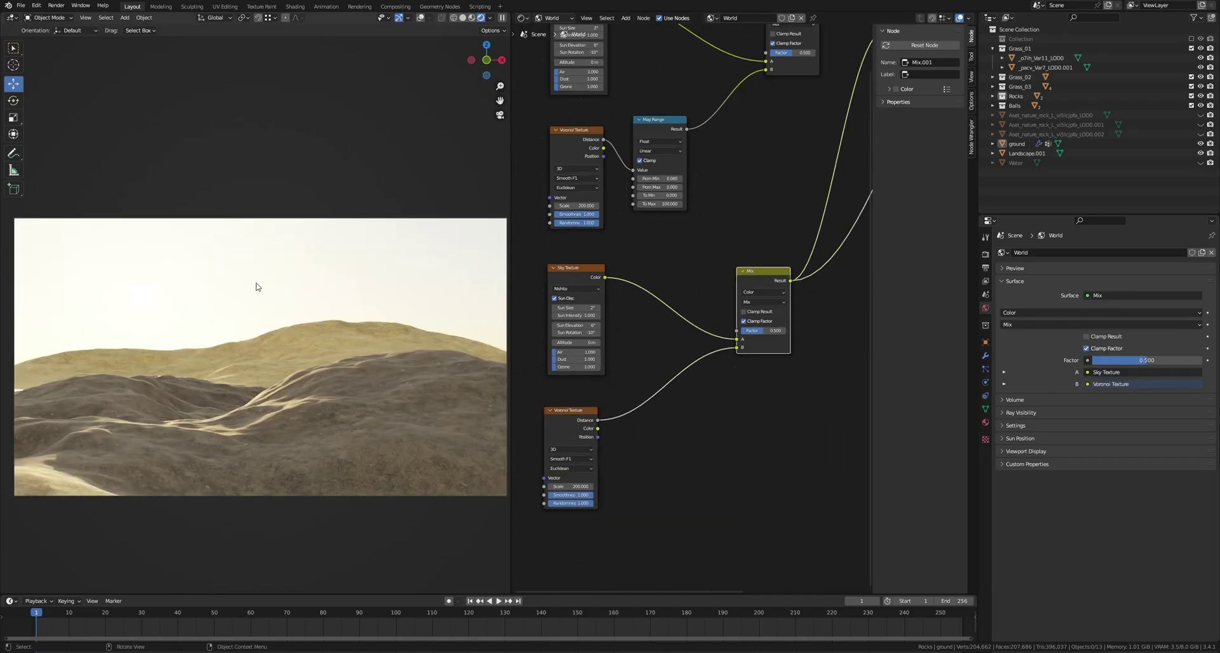
pyautogui.scroll(-3, 802, 399)
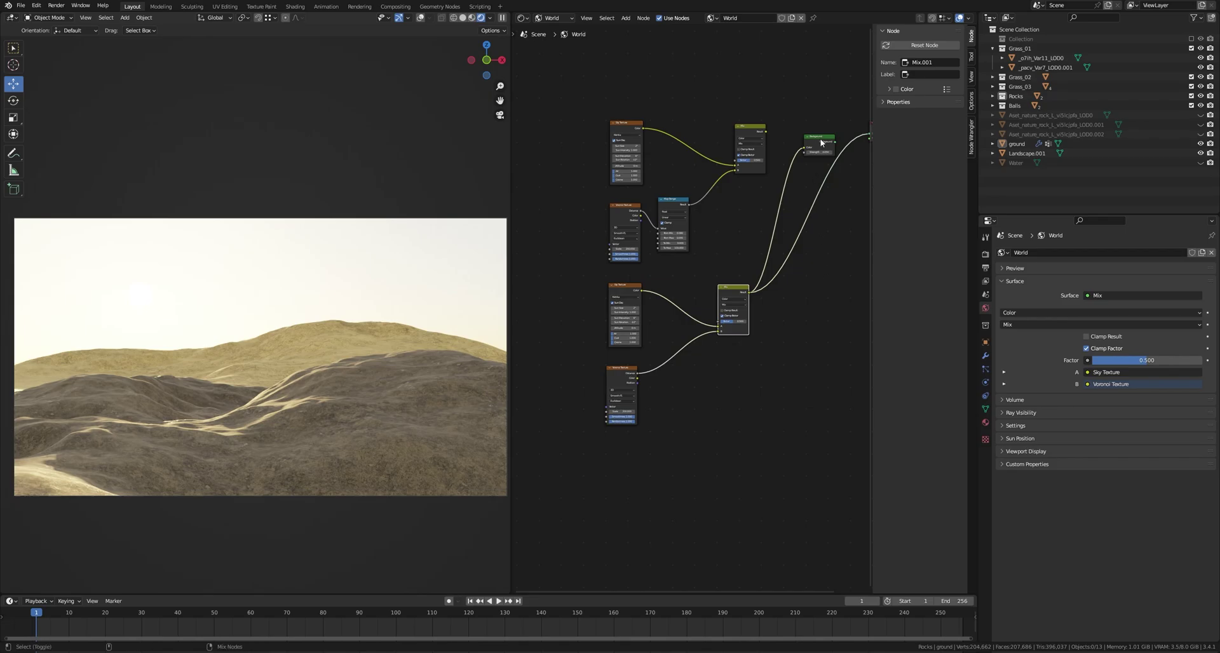
pyautogui.keyDown('ctrl'); pyautogui.keyDown('shift'); pyautogui.click(822, 143); pyautogui.keyUp('shift'); pyautogui.keyUp('ctrl')
# Step: Insert a Map Range node between the new Voronoi Texture and Mix input B
pyautogui.scroll(3, 654, 340)
pyautogui.hotkey('shift', 'a')
pyautogui.write('map')
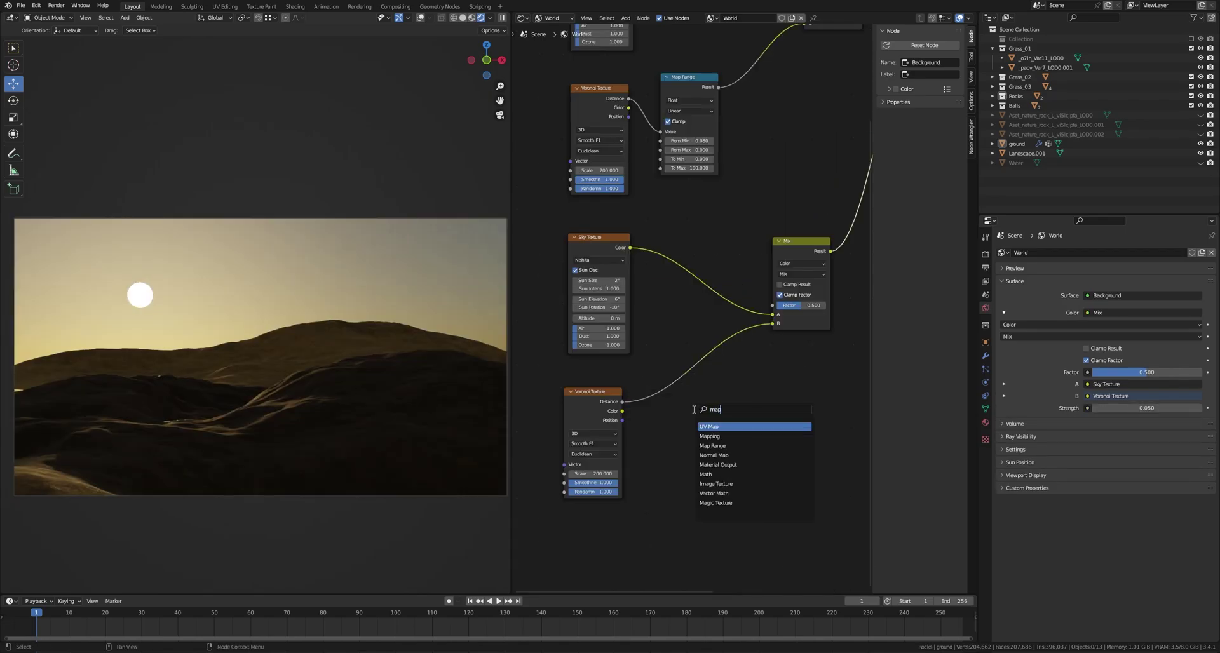
pyautogui.write(' ra')
pyautogui.press('Return')
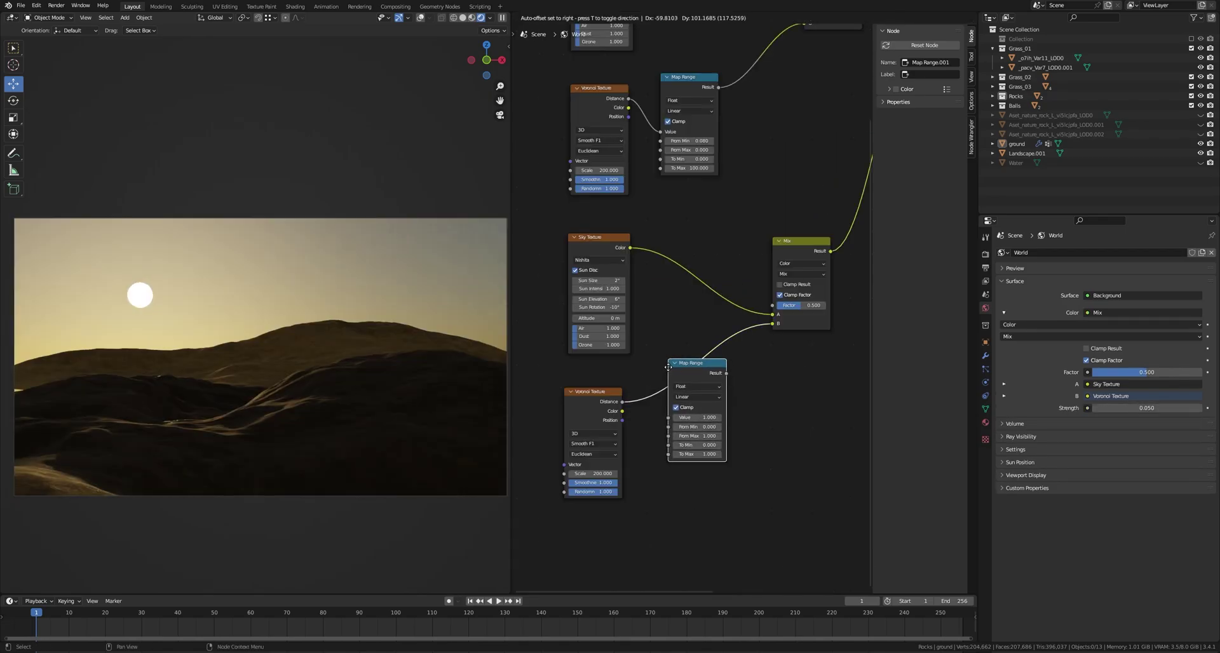
pyautogui.click(668, 366)
pyautogui.scroll(1, 857, 286)
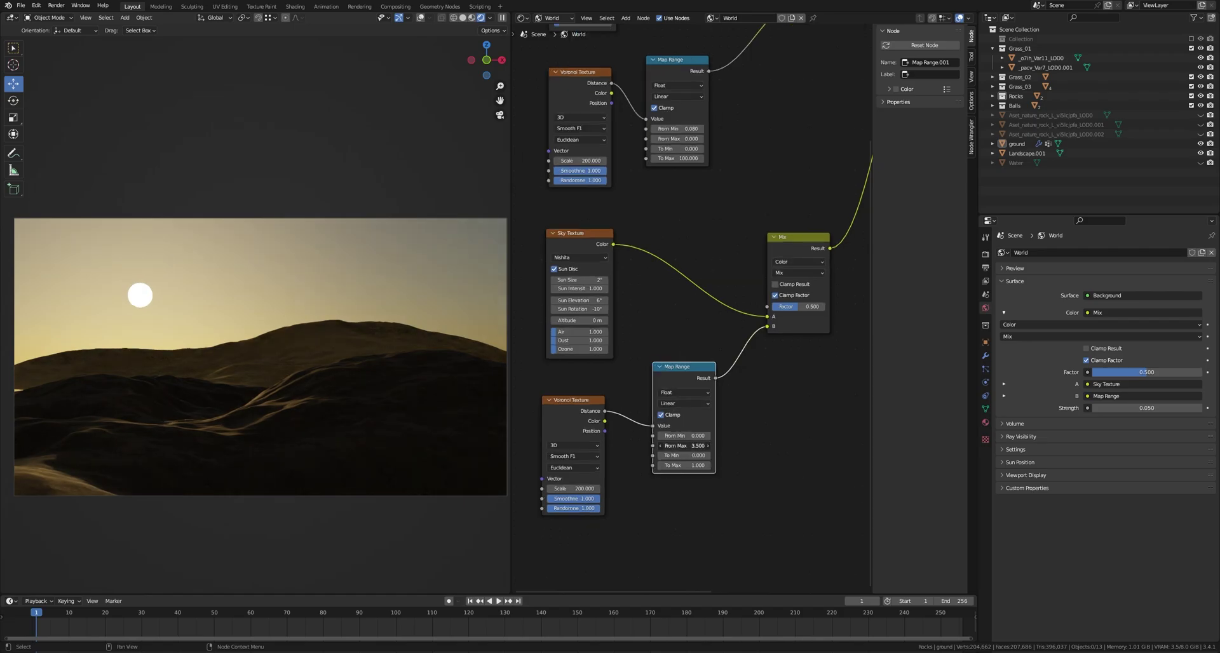
# Step: Set the new Map Range to From Min 0.08, From Max 0 and To Max 100
pyautogui.press('Return')
pyautogui.click(697, 465)
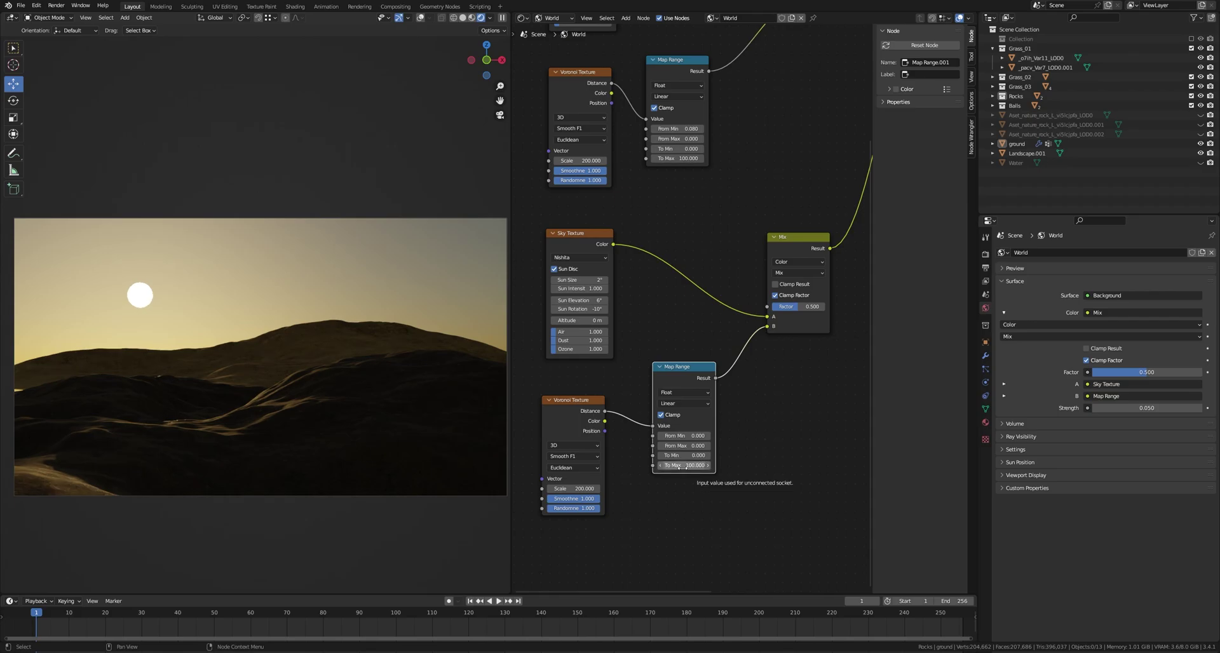
pyautogui.moveTo(682, 436)
pyautogui.mouseDown()
pyautogui.moveTo(769, 436)
pyautogui.moveTo(650, 436)
pyautogui.moveTo(687, 436)
pyautogui.mouseUp()
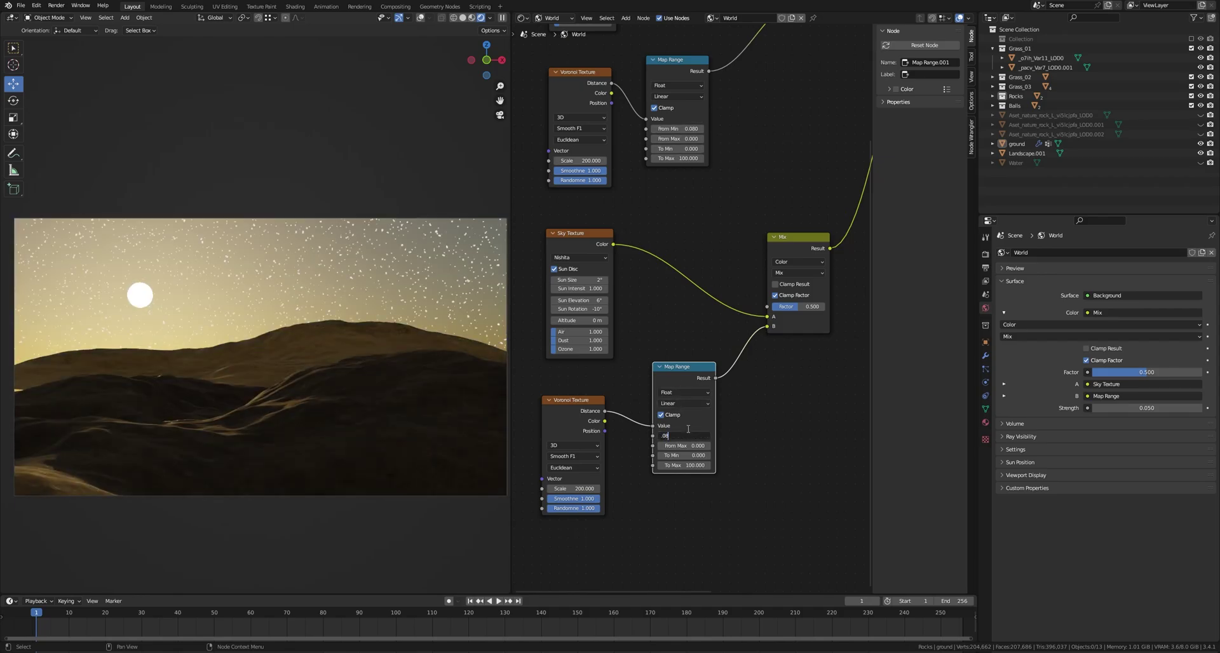
pyautogui.write('.08')
pyautogui.press('Return')
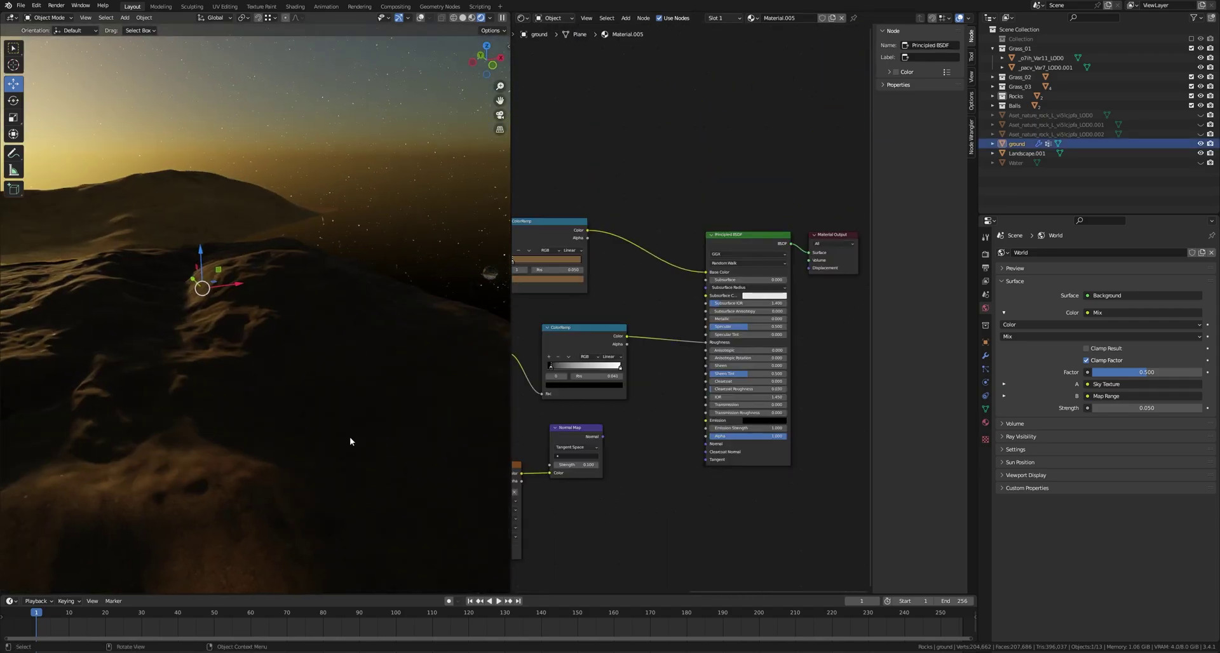
# Step: Preview the ground material's Normal Map node on the terrain and restore the Principled BSDF output
pyautogui.scroll(1, 241, 422)
pyautogui.scroll(-1, 223, 386)
pyautogui.scroll(1, 210, 395)
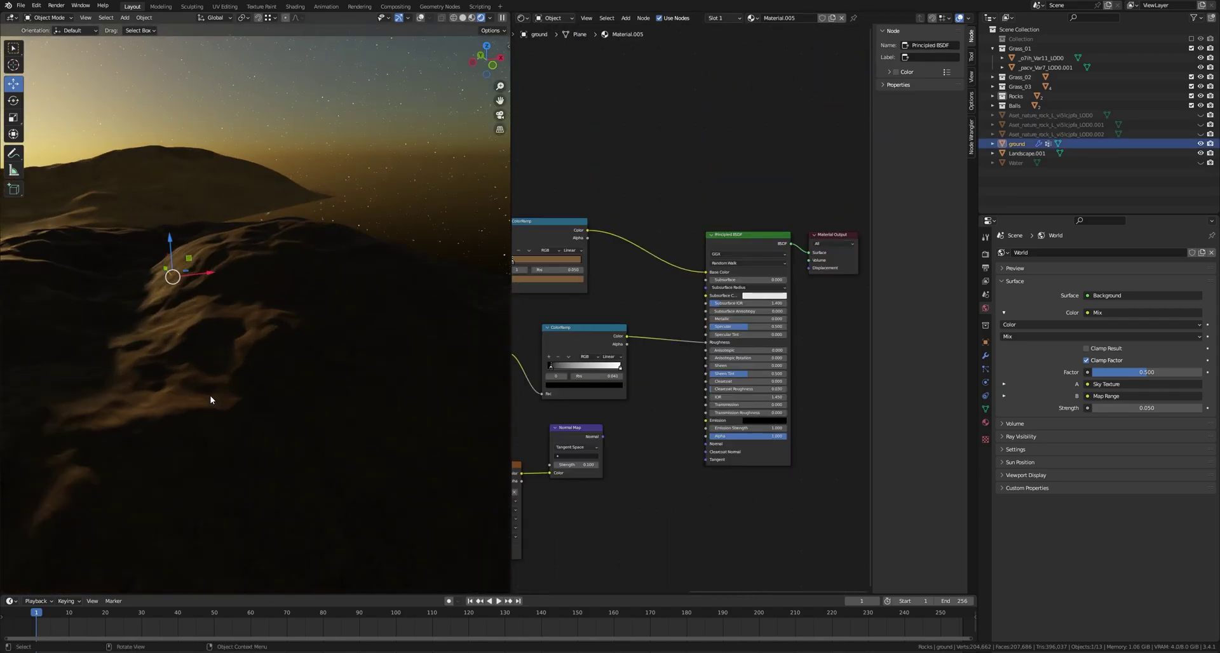
pyautogui.moveTo(210, 395); pyautogui.dragTo(277, 405, button='middle')
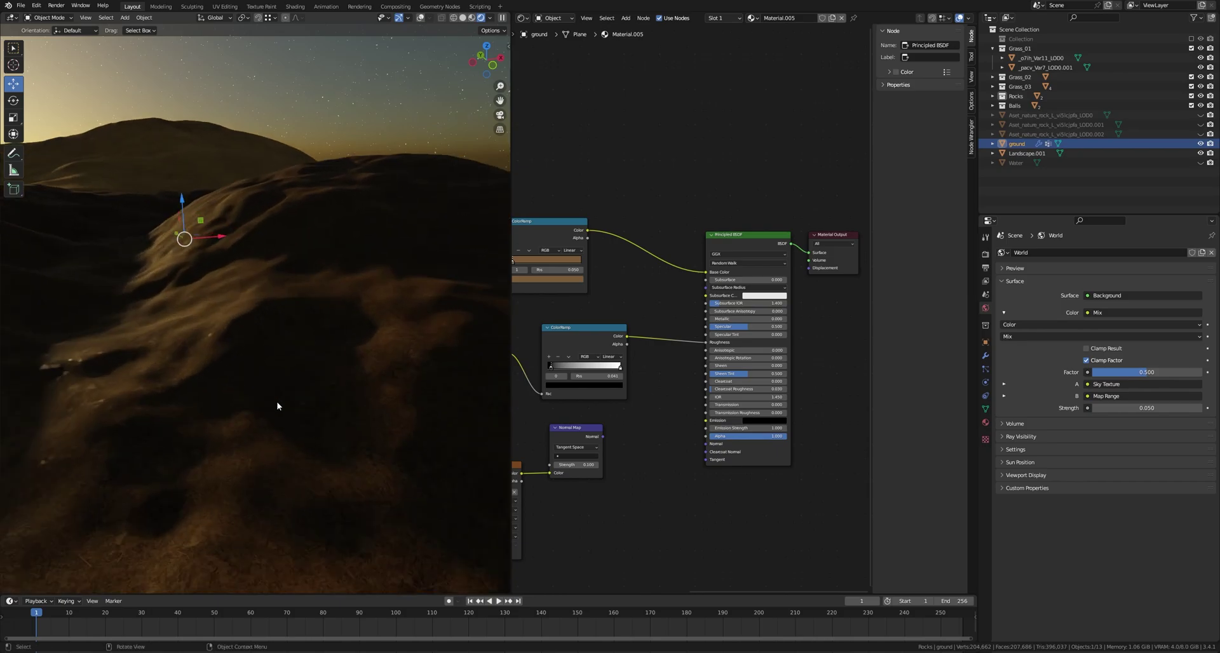
pyautogui.scroll(3, 608, 459)
pyautogui.keyDown('ctrl'); pyautogui.keyDown('shift'); pyautogui.click(593, 417); pyautogui.keyUp('shift'); pyautogui.keyUp('ctrl')
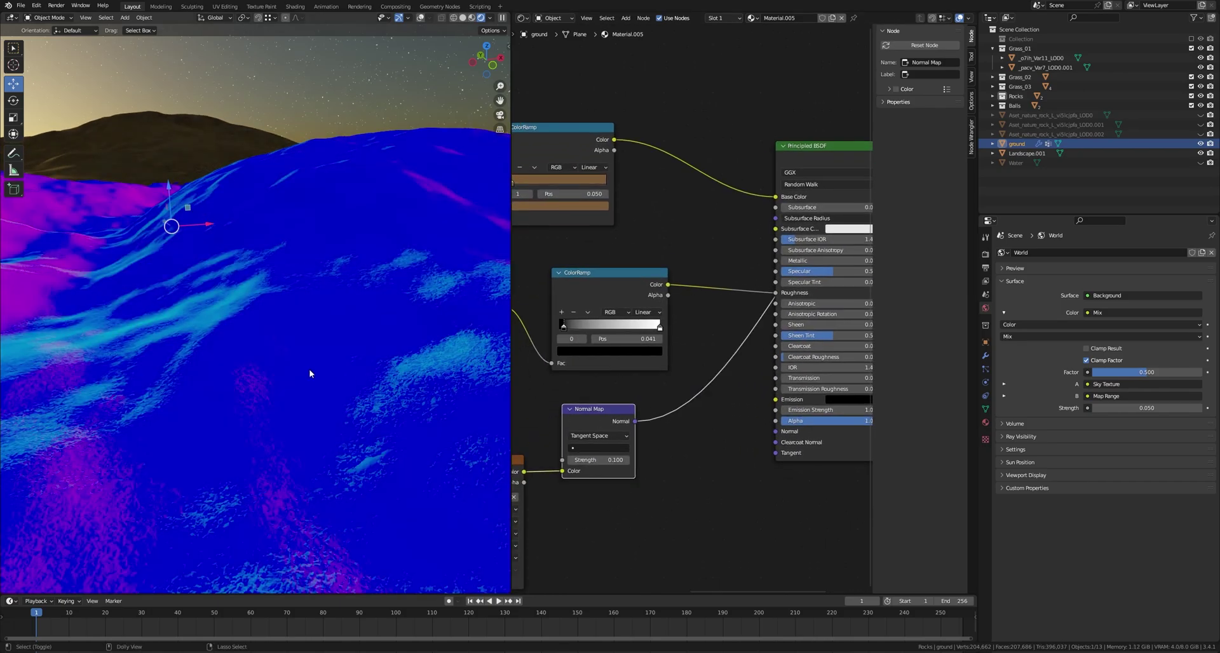
pyautogui.scroll(-2, 693, 431)
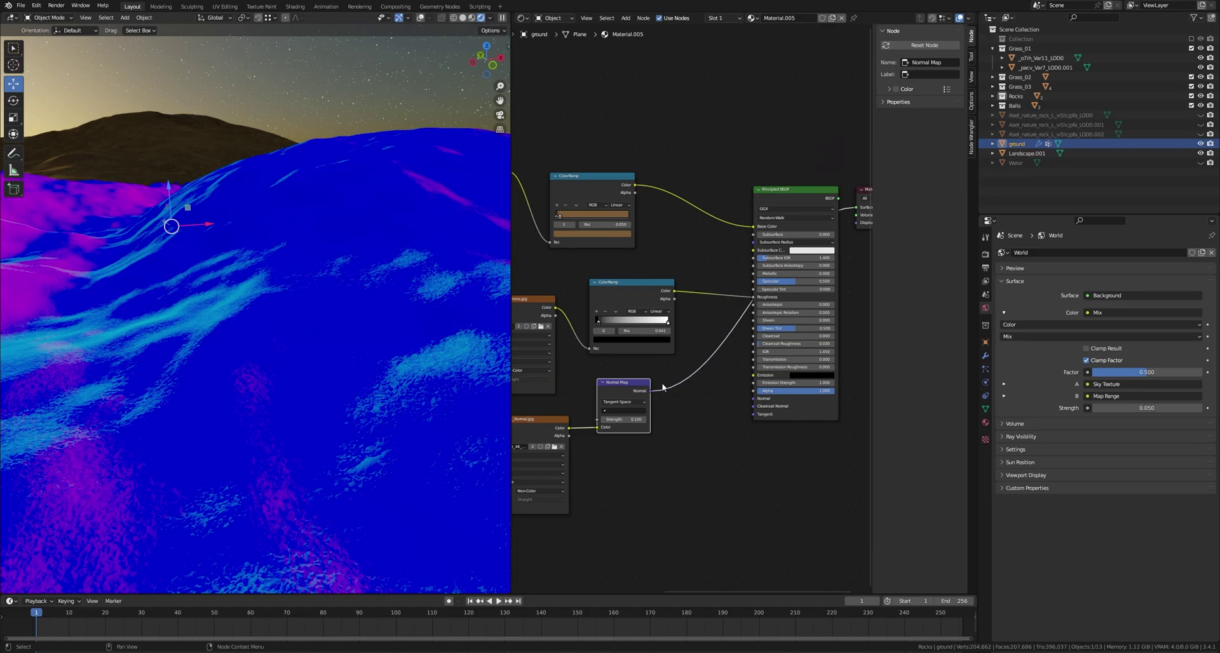
pyautogui.keyDown('ctrl'); pyautogui.keyDown('shift'); pyautogui.click(781, 204); pyautogui.keyUp('shift'); pyautogui.keyUp('ctrl')
# Step: Preview the base color ColorRamp of the ground material and examine the image textures feeding the nodes
pyautogui.moveTo(586, 180); pyautogui.dragTo(659, 208, button='middle')
pyautogui.keyDown('ctrl'); pyautogui.keyDown('shift'); pyautogui.click(658, 208); pyautogui.keyUp('shift'); pyautogui.keyUp('ctrl')
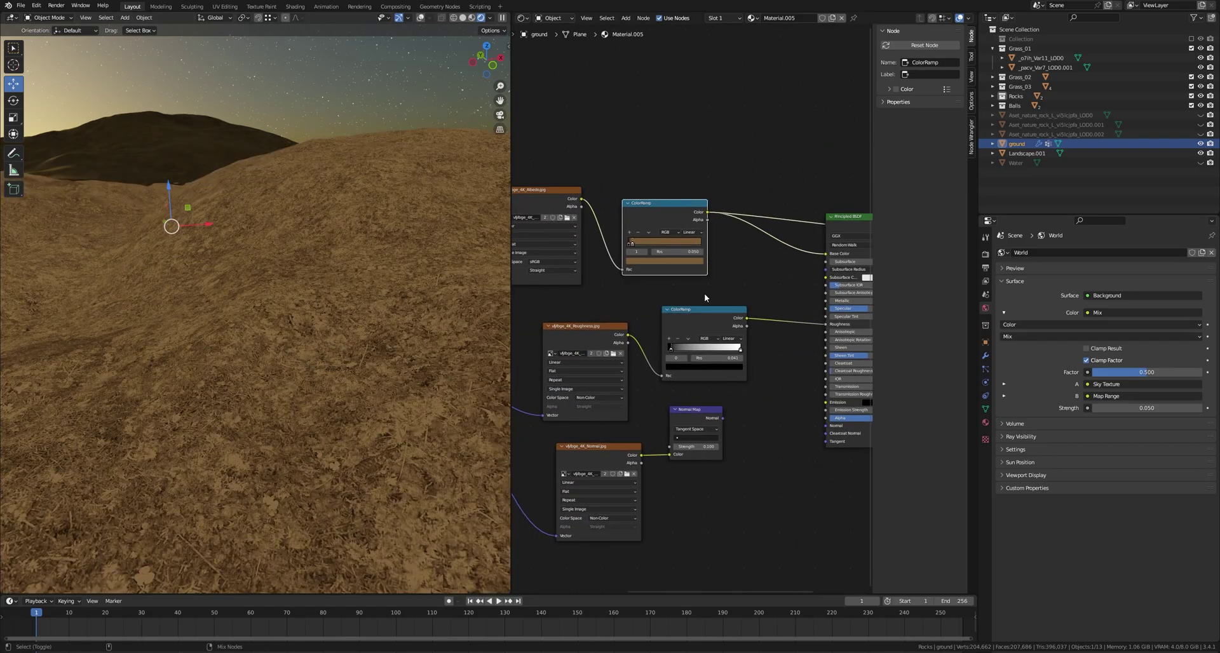
pyautogui.moveTo(537, 274); pyautogui.dragTo(656, 272, button='middle')
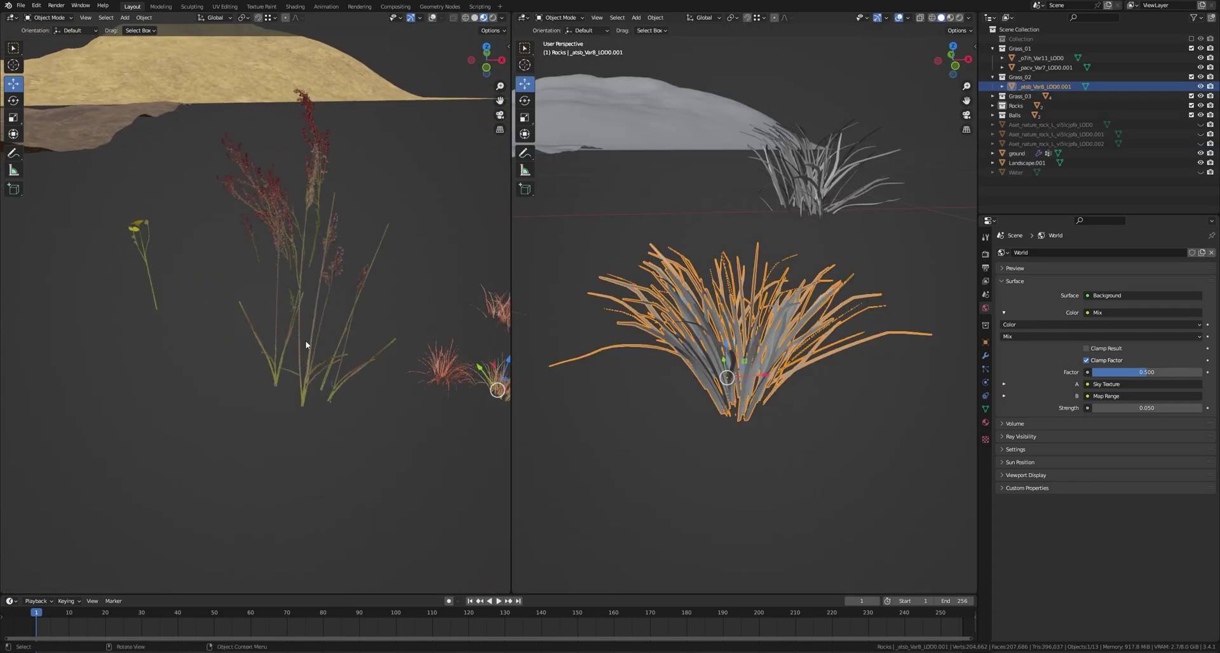
# Step: Inspect the tall red grass and the yellow flower plant models up close
pyautogui.click(308, 326)
pyautogui.press('KP_Decimal')
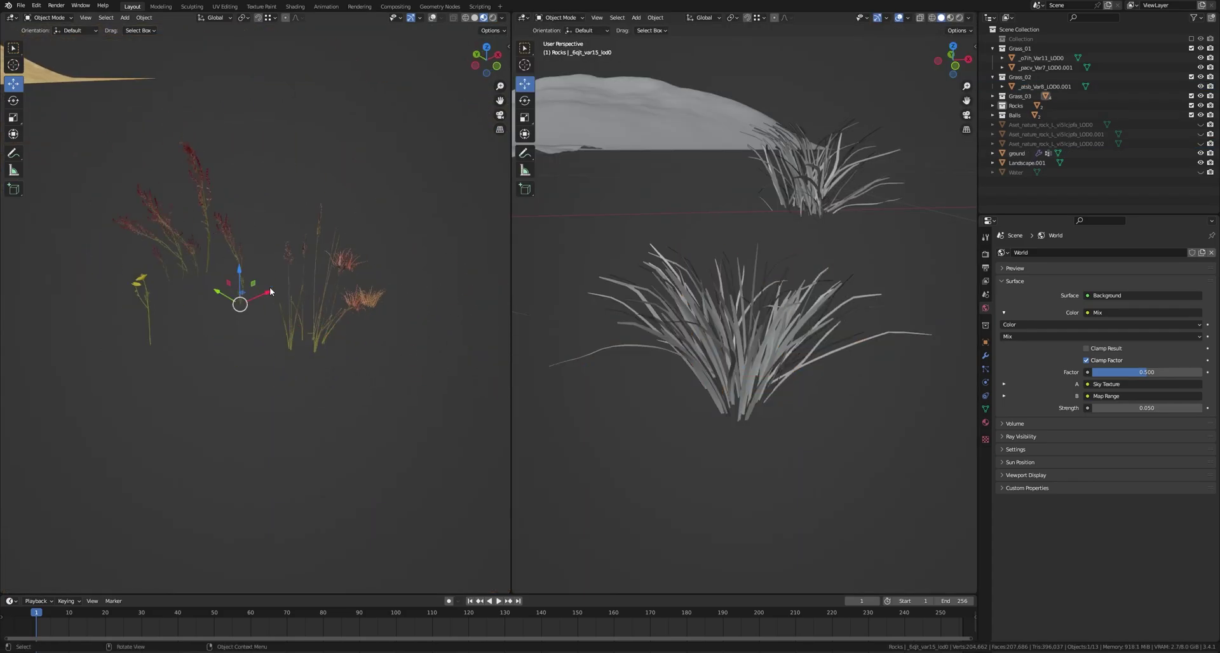
pyautogui.click(148, 298)
pyautogui.moveTo(150, 296); pyautogui.dragTo(211, 383, button='middle')
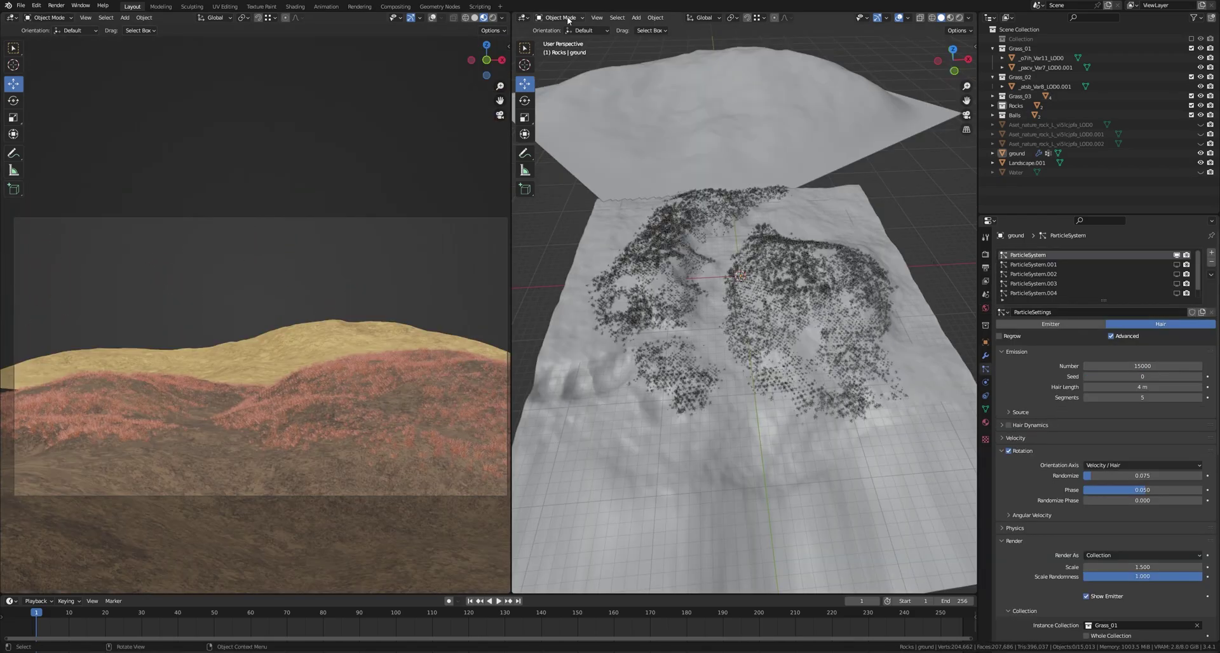
# Step: Switch the ground object to Weight Paint mode
pyautogui.click(559, 17)
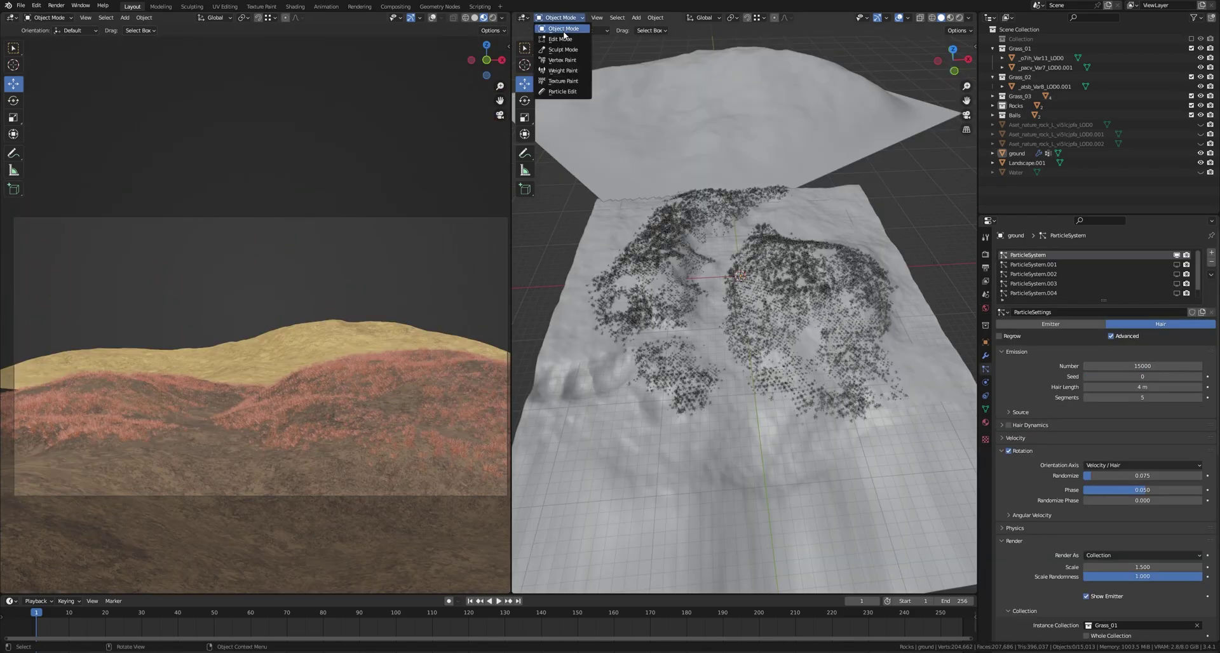
pyautogui.click(563, 70)
pyautogui.scroll(3, 744, 305)
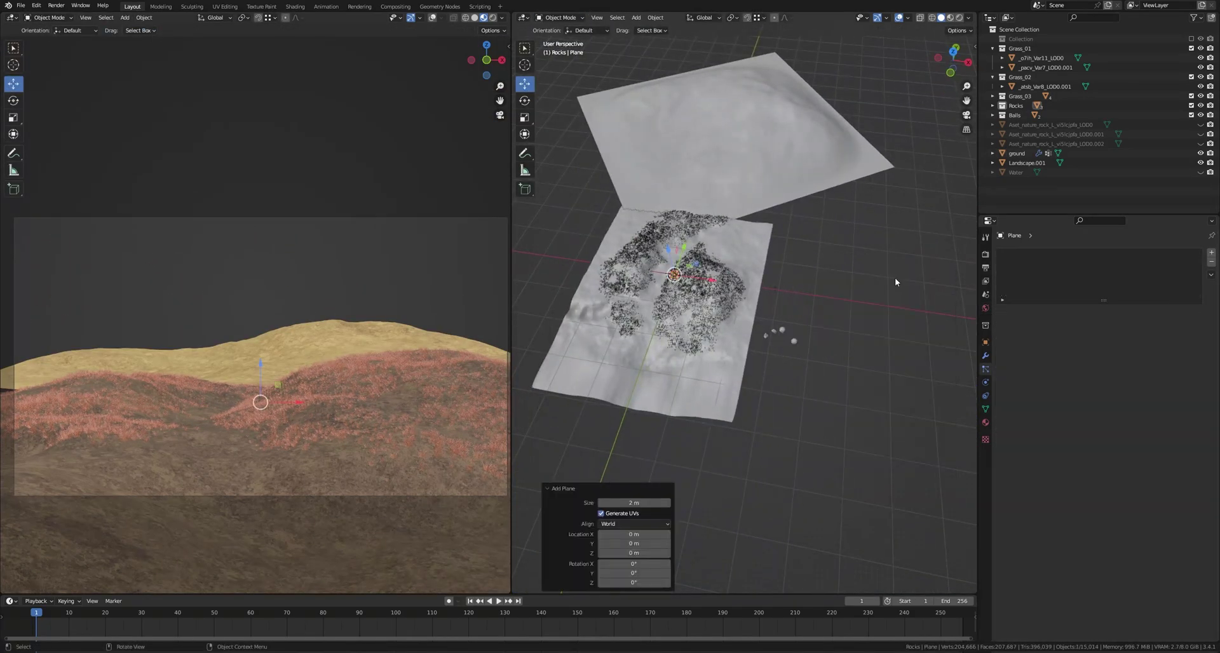
# Step: Move the new plane along X beside the terrain, scale it by 5 and open it in Edit Mode
pyautogui.moveTo(711, 280); pyautogui.dragTo(863, 321)
pyautogui.press('s')
pyautogui.press('5')
pyautogui.press('Return')
pyautogui.press('KP_Decimal')
pyautogui.press('Tab')
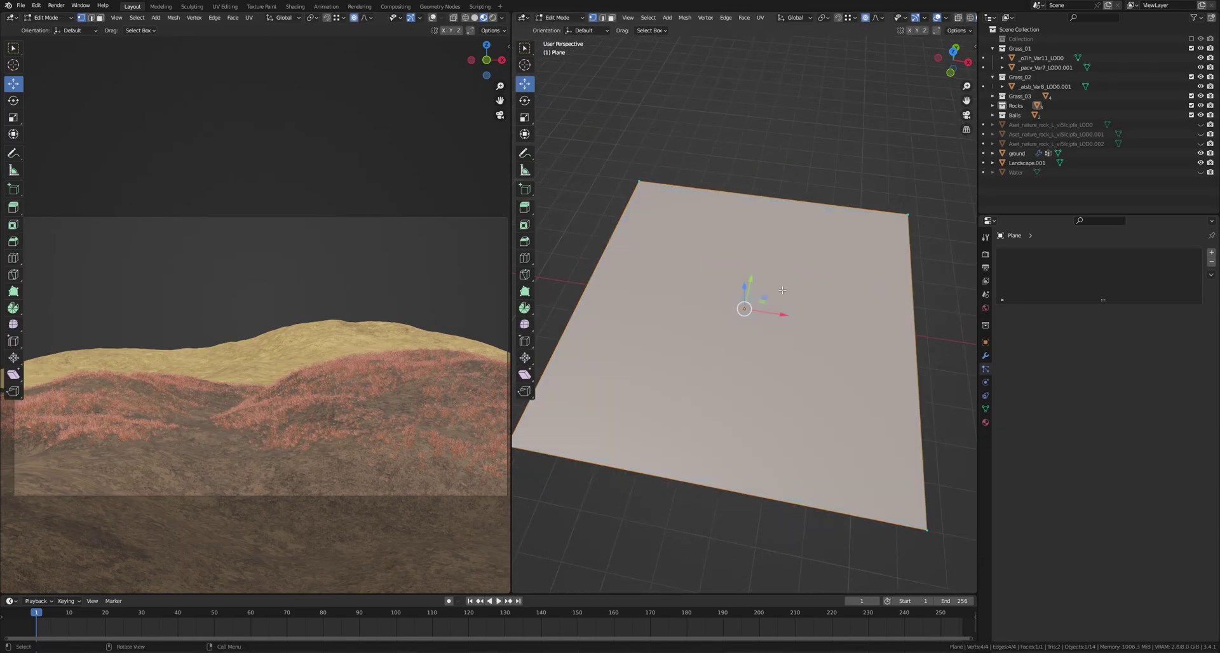
# Step: Subdivide the plane into a dense grid of vertices and switch it to Weight Paint mode
pyautogui.rightClick(778, 303)
pyautogui.click(730, 318)
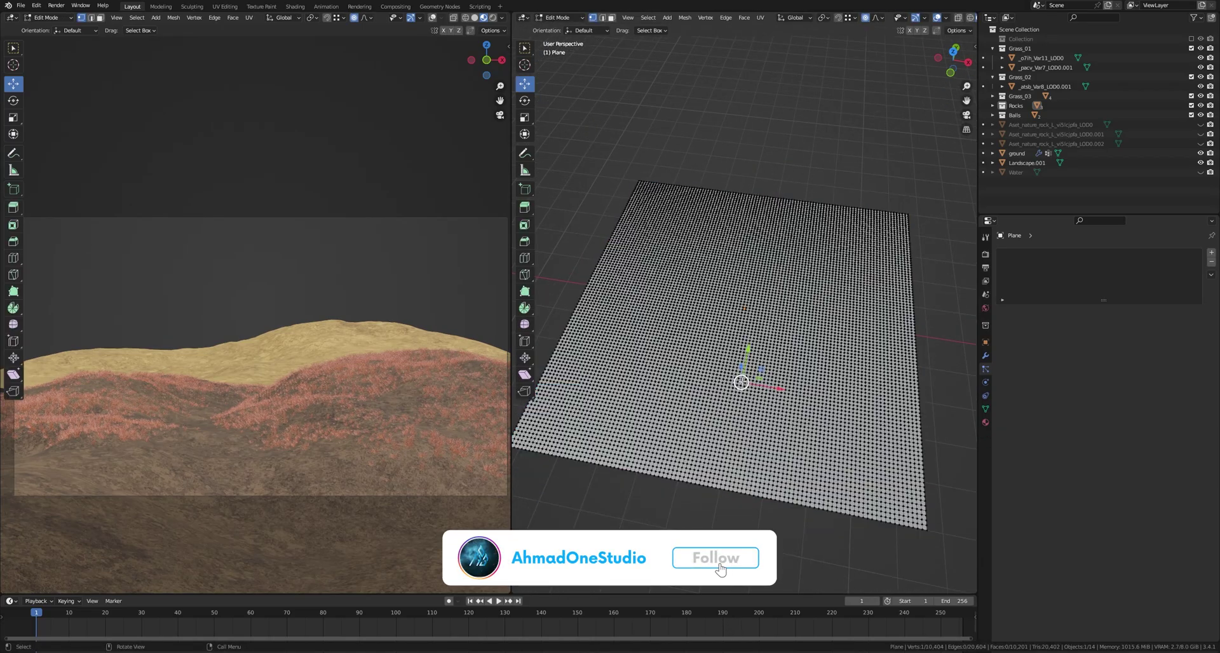
pyautogui.click(557, 17)
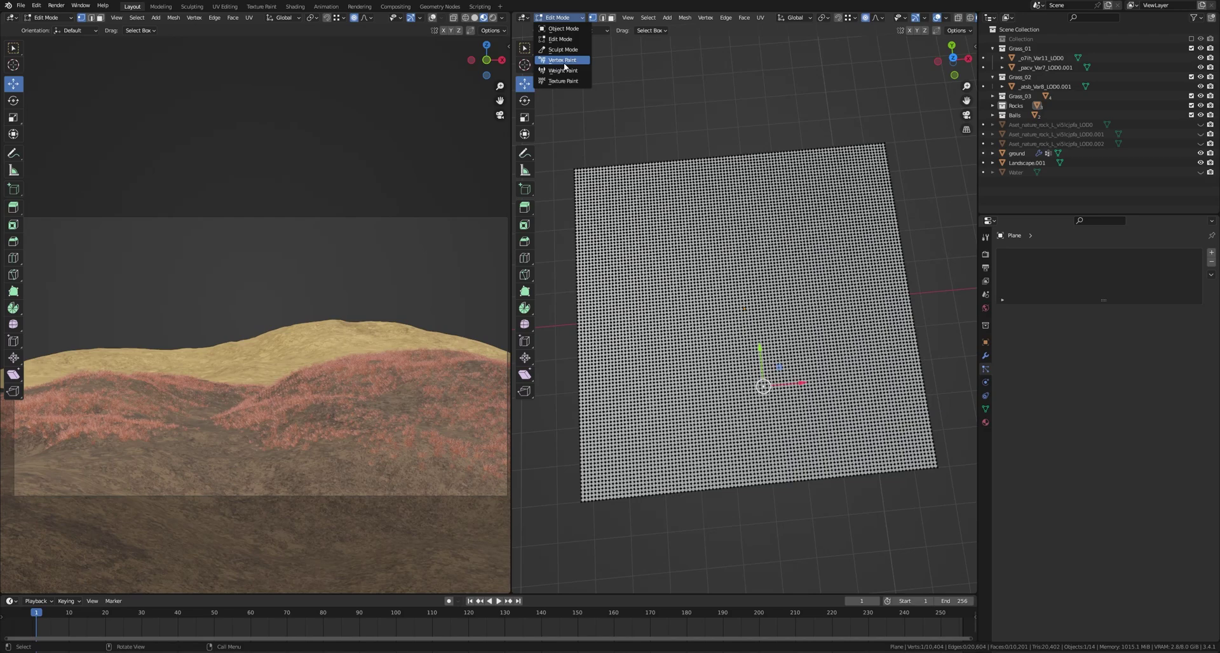
pyautogui.click(563, 70)
# Step: Paint a thick full-weight stroke on the plane, and erase painted weight from its left half using the Subtract blend
pyautogui.scroll(-3, 741, 318)
pyautogui.moveTo(710, 303)
pyautogui.mouseDown()
pyautogui.moveTo(762, 319)
pyautogui.moveTo(792, 363)
pyautogui.moveTo(740, 376)
pyautogui.mouseUp()
pyautogui.click(565, 30)
pyautogui.click(740, 54)
pyautogui.moveTo(737, 271)
pyautogui.mouseDown()
pyautogui.moveTo(714, 340)
pyautogui.moveTo(736, 328)
pyautogui.moveTo(713, 308)
pyautogui.mouseUp()
pyautogui.scroll(4, 735, 323)
pyautogui.moveTo(741, 299); pyautogui.dragTo(746, 319, button='middle')
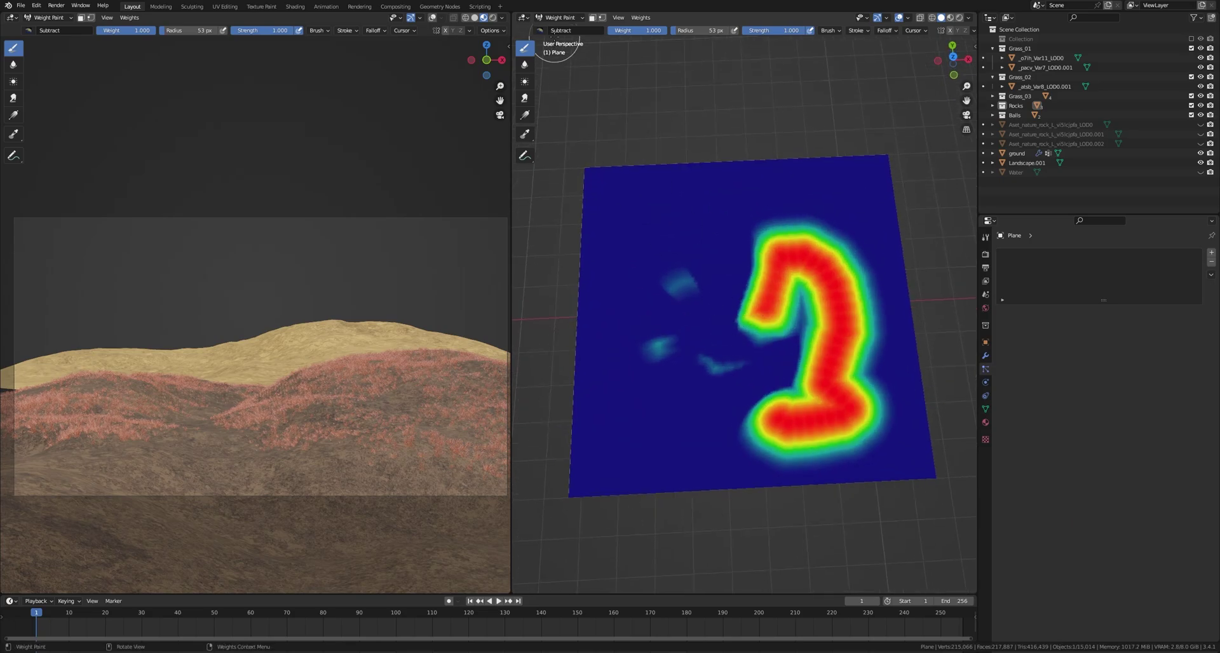
# Step: Paint a wavy stroke down the plane's left half with the brush weight at about 0.28 in Add mode
pyautogui.moveTo(658, 32); pyautogui.dragTo(619, 33)
pyautogui.moveTo(662, 211); pyautogui.dragTo(669, 433)
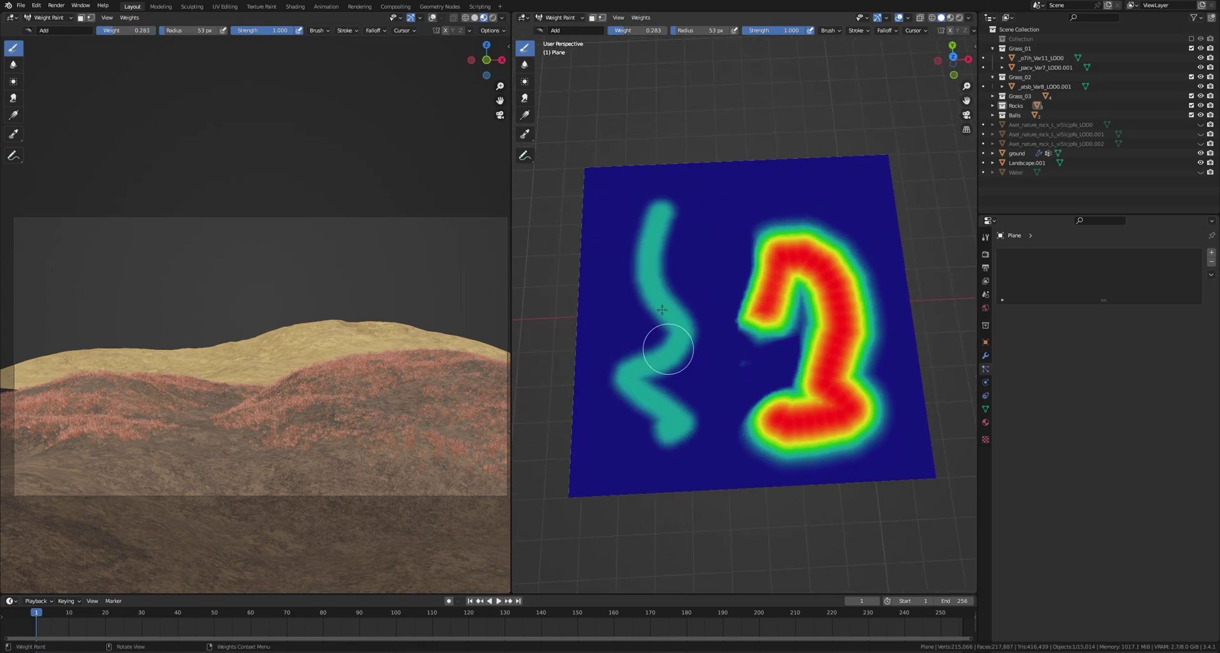
# Step: Set the brush weight to 1.000, try strokes down the plane with different brush radii, and undo both strokes
pyautogui.moveTo(629, 31); pyautogui.dragTo(670, 31)
pyautogui.moveTo(737, 201); pyautogui.dragTo(729, 437)
pyautogui.moveTo(682, 31); pyautogui.dragTo(701, 31)
pyautogui.moveTo(798, 243)
pyautogui.mouseDown()
pyautogui.moveTo(718, 302)
pyautogui.moveTo(809, 365)
pyautogui.mouseUp()
pyautogui.hotkey('ctrl', 'z')
pyautogui.hotkey('ctrl', 'z')
# Step: Set the brush radius to 61 px and the strength to 0.597, and paint another stroke down the plane's middle
pyautogui.moveTo(699, 31); pyautogui.dragTo(685, 32)
pyautogui.moveTo(801, 32); pyautogui.dragTo(762, 31)
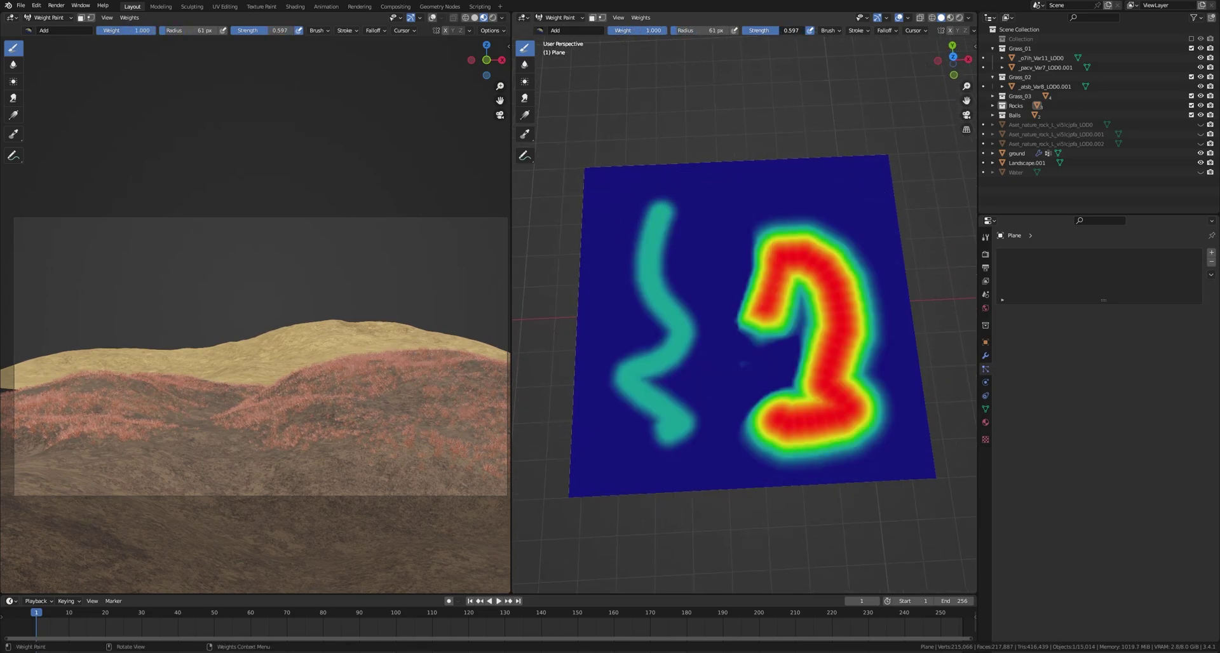
pyautogui.moveTo(736, 201); pyautogui.dragTo(713, 217)
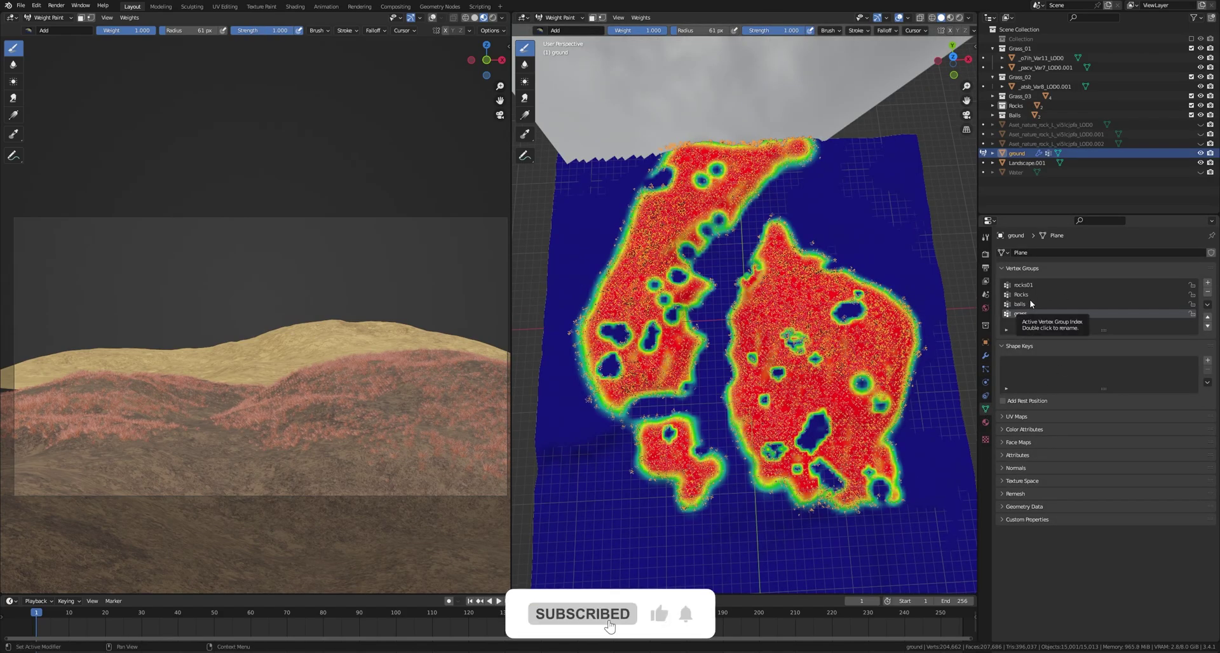
# Step: Return the ground object to Object Mode and open the settings of its first grass particle system
pyautogui.hotkey('ctrl', 'Tab')
pyautogui.click(985, 370)
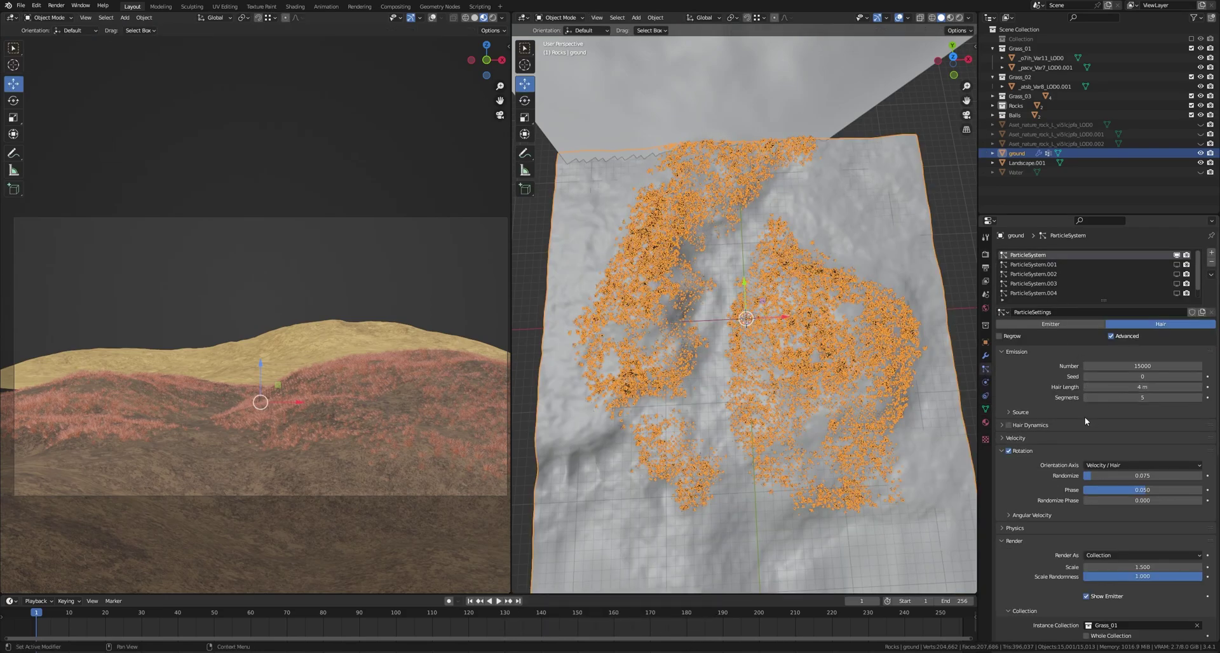
pyautogui.scroll(-10, 1005, 566)
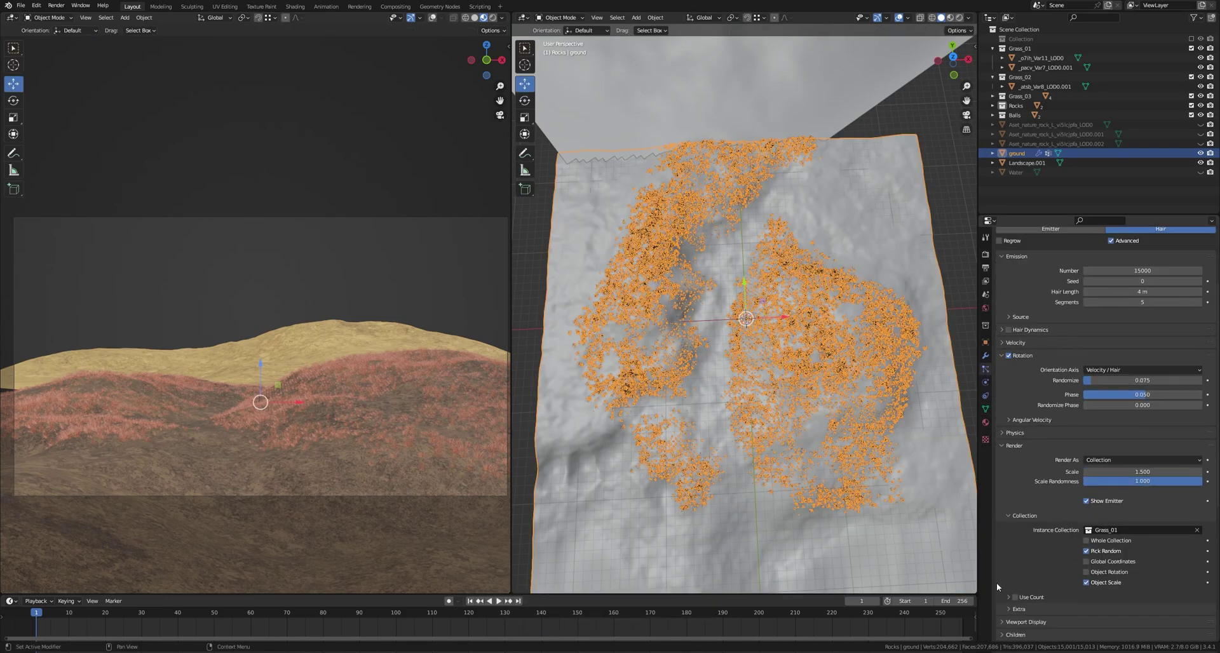
pyautogui.click(1125, 509)
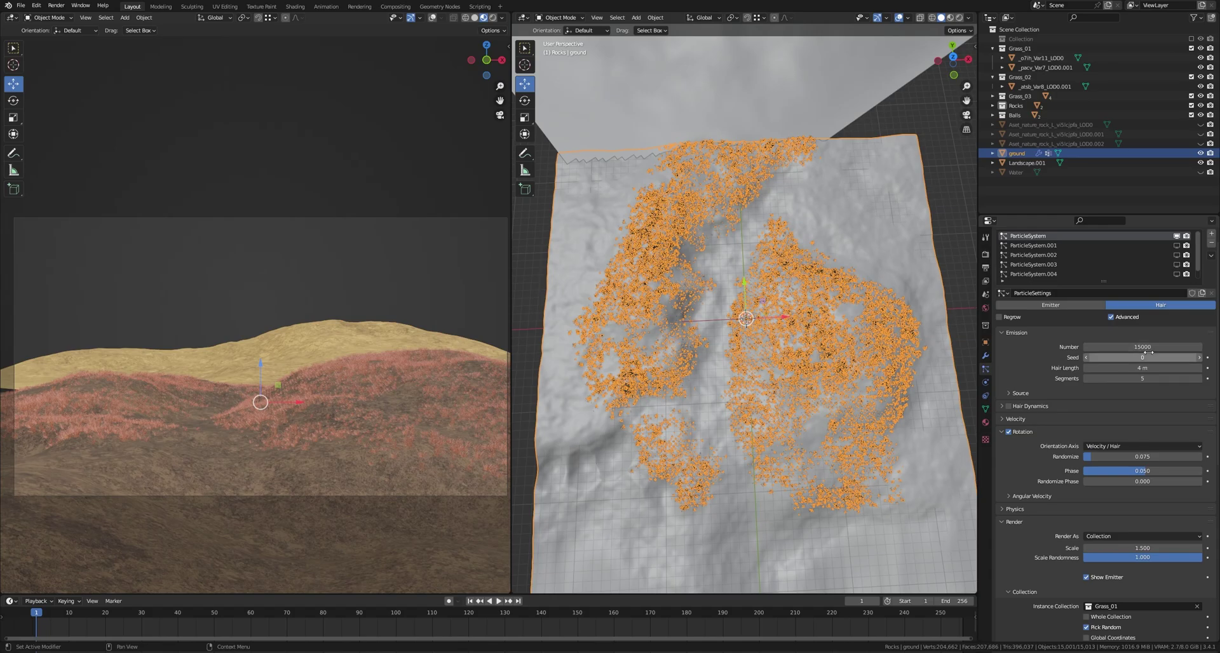
# Step: Try emission seeds up to 3 on the grass particles while viewing the hills up close, and return the seed to 0
pyautogui.click(1199, 358)
pyautogui.scroll(4, 801, 331)
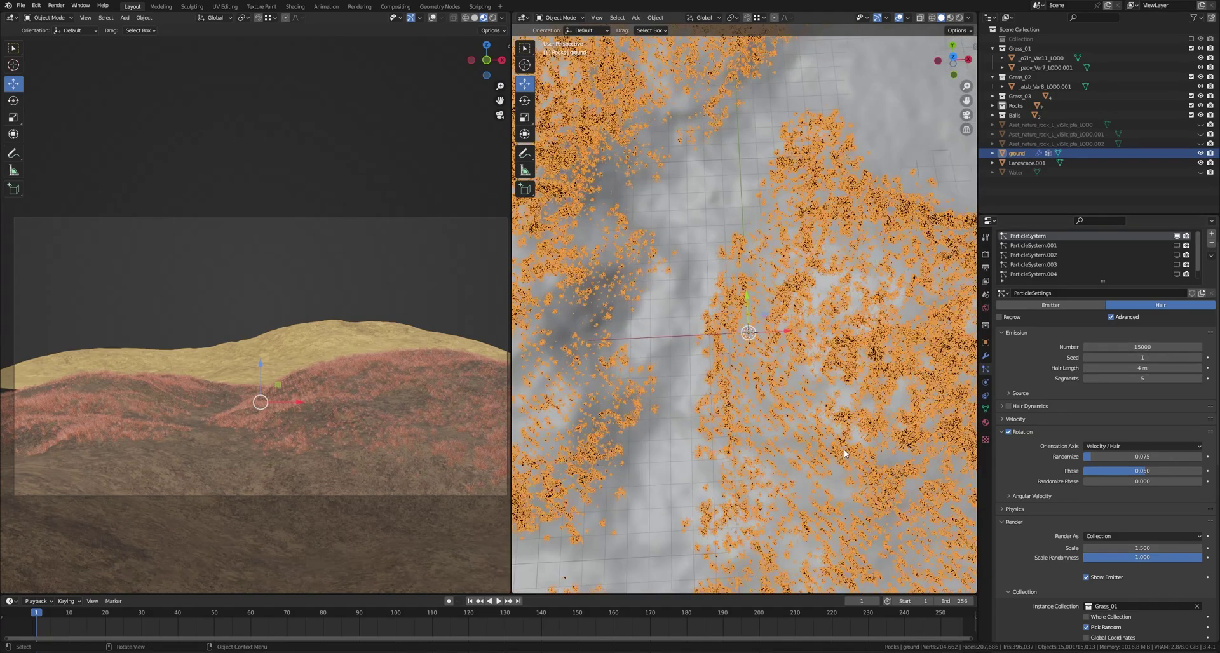
pyautogui.moveTo(801, 331); pyautogui.dragTo(803, 208, button='middle')
pyautogui.click(803, 207)
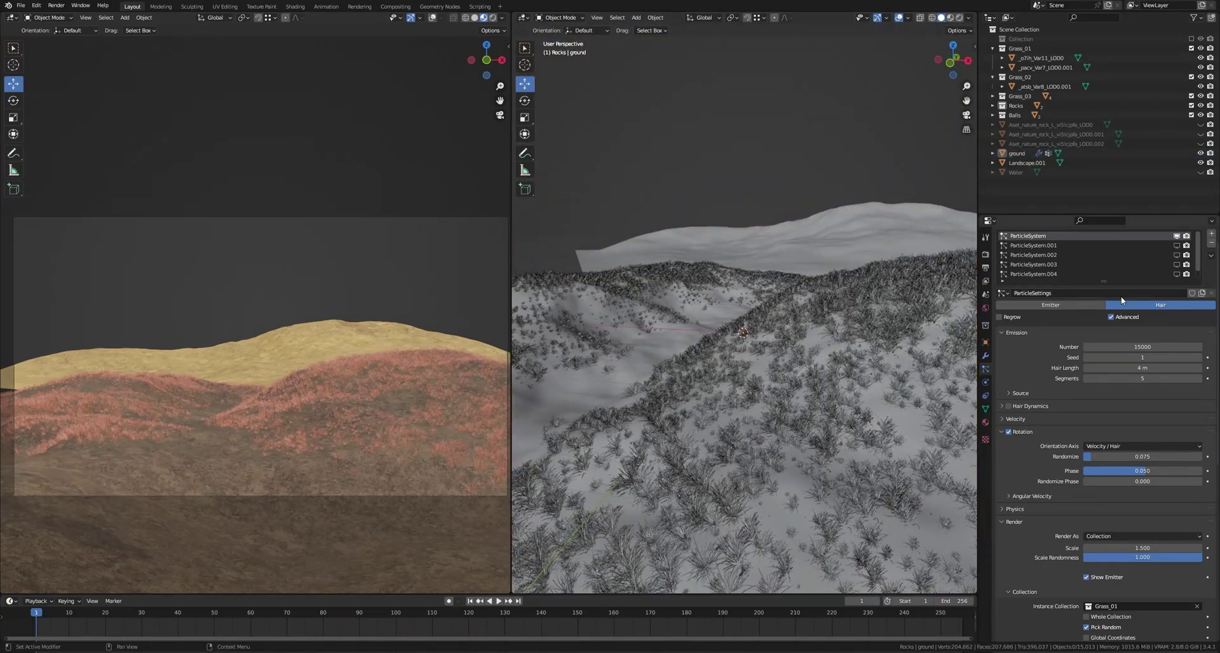
pyautogui.click(1199, 357)
pyautogui.click(1199, 358)
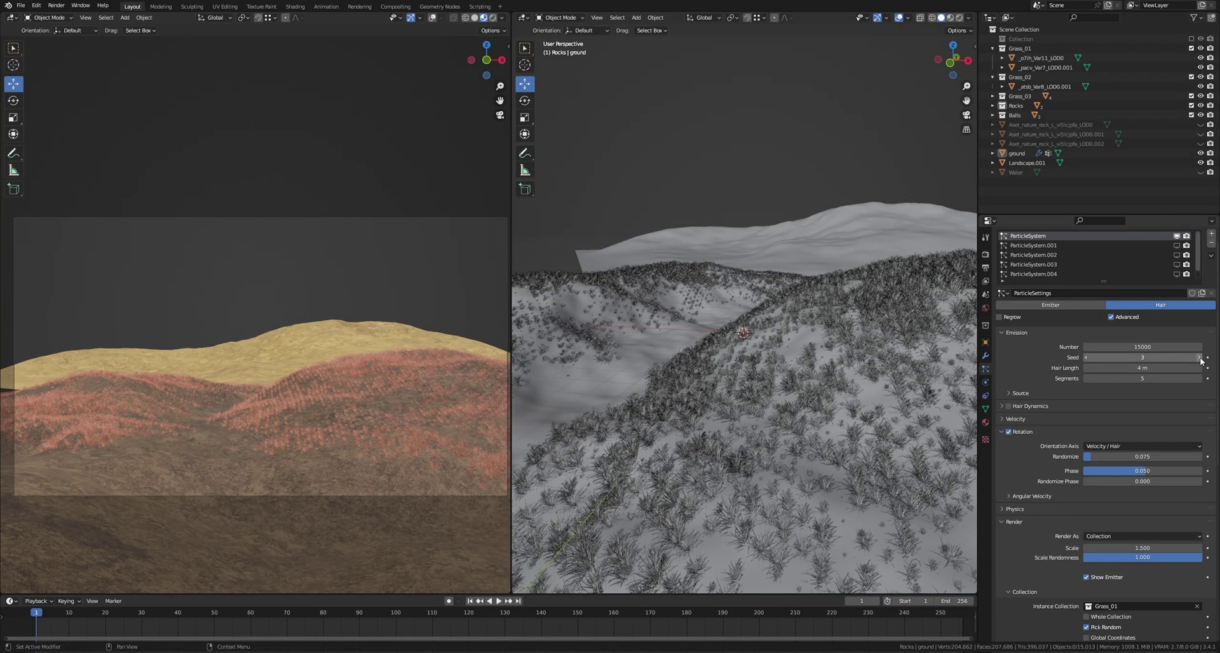
pyautogui.click(1085, 357)
pyautogui.click(1085, 357)
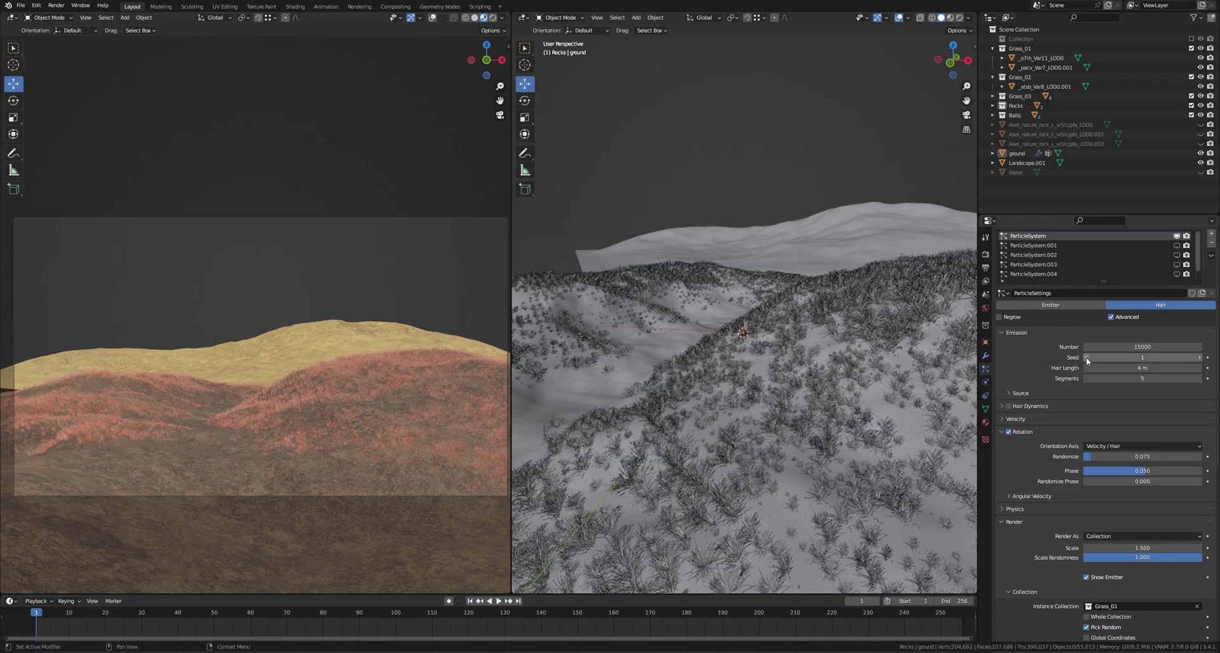
pyautogui.click(1085, 357)
# Step: Try changing the grass hair length and raising the rotation Randomize to 1.000, and undo the randomization
pyautogui.moveTo(1143, 367); pyautogui.dragTo(1186, 368)
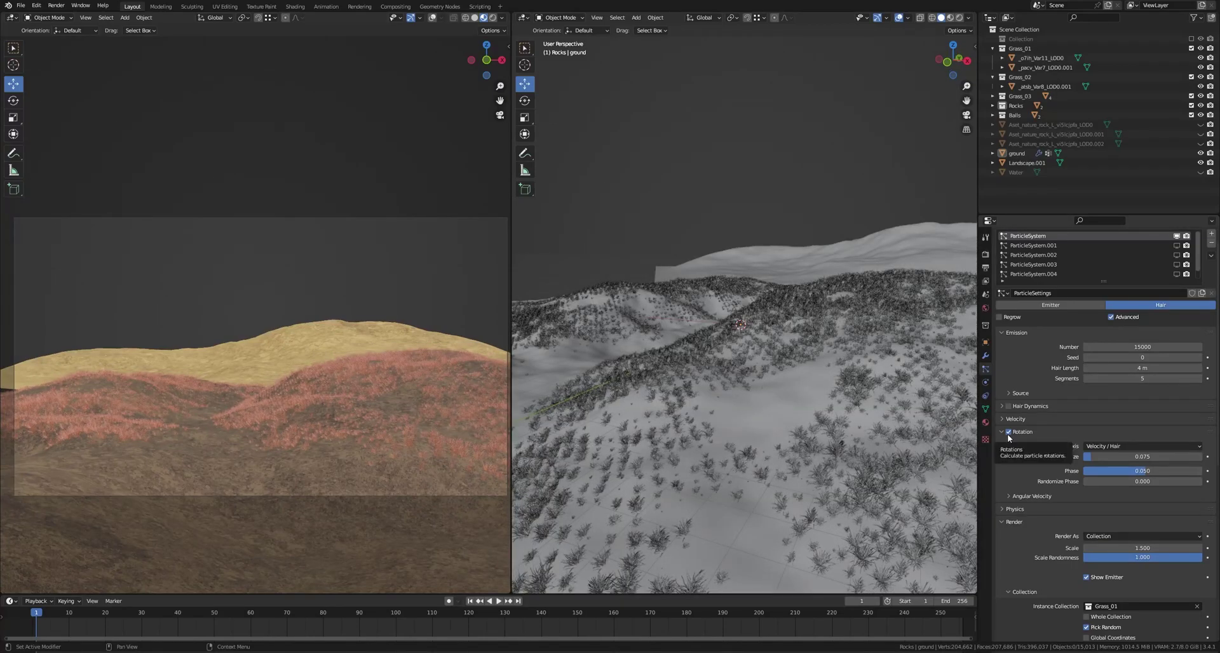
pyautogui.moveTo(1080, 456); pyautogui.dragTo(1194, 456)
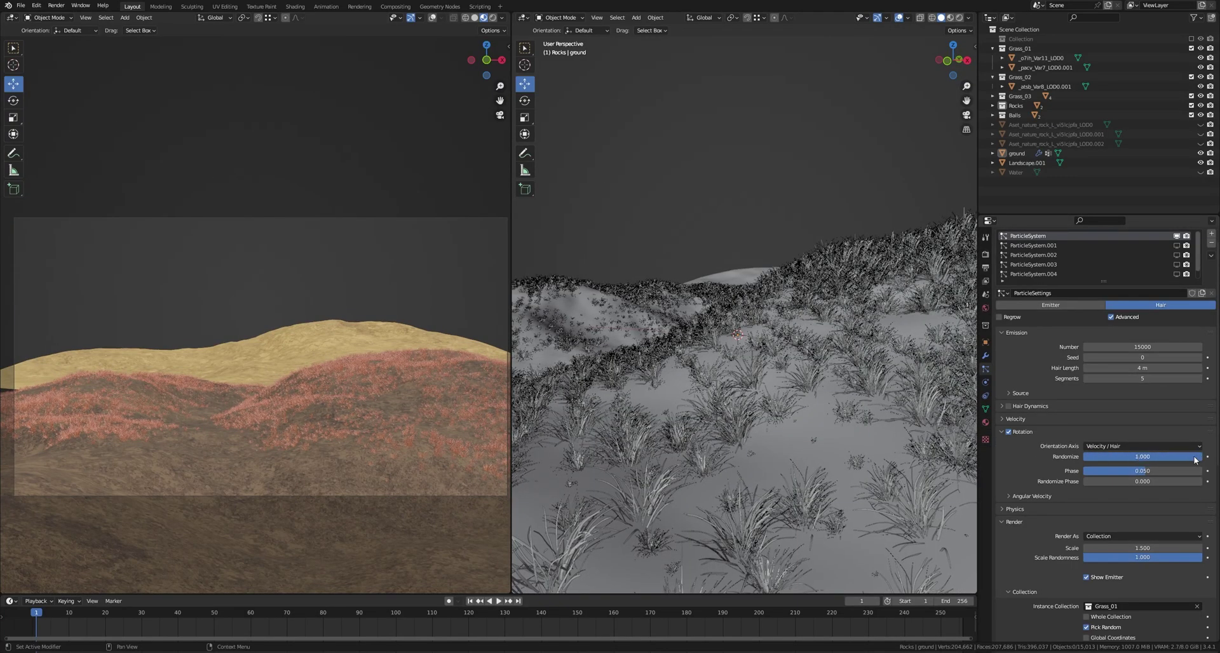
pyautogui.hotkey('ctrl', 'z')
# Step: Choose Collection as the grass particles' render type and check the Grass_01 instance collection
pyautogui.scroll(-2, 1147, 481)
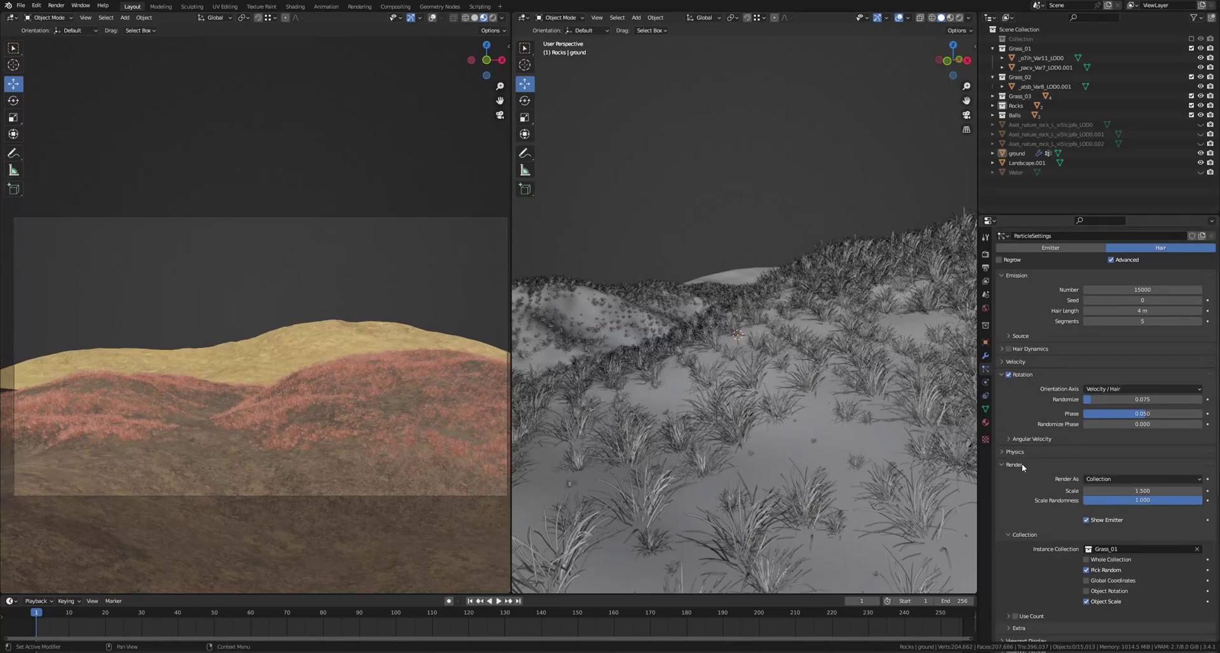
pyautogui.click(1107, 480)
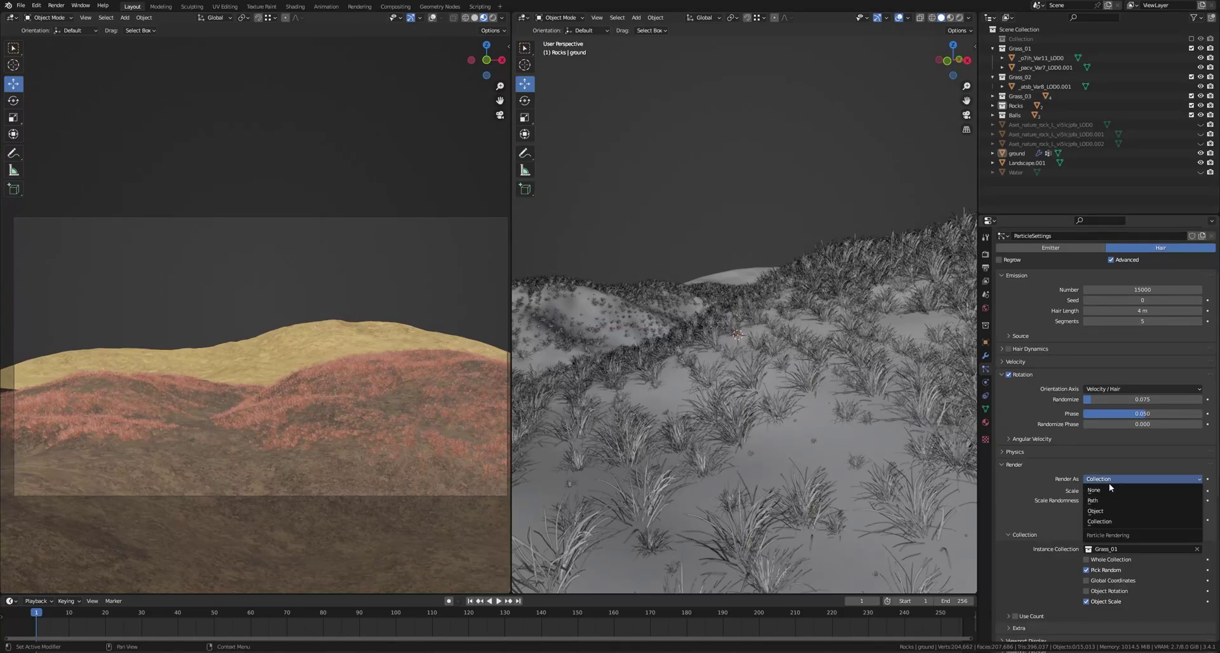
pyautogui.click(1106, 522)
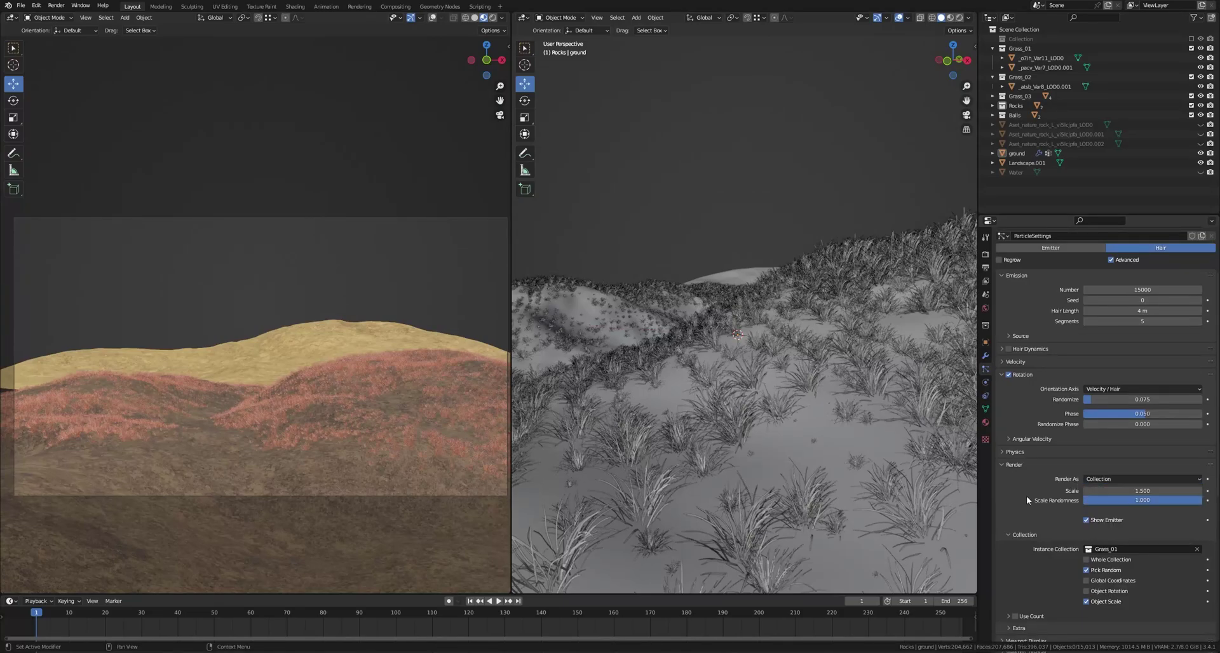
pyautogui.click(1116, 549)
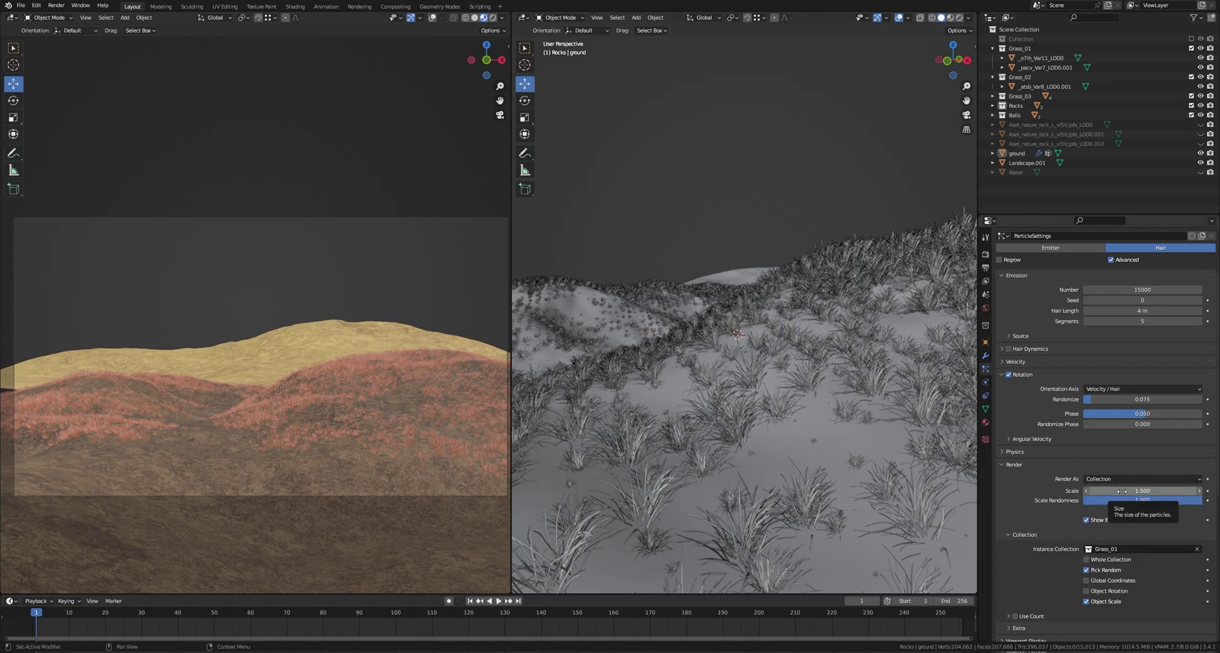
# Step: Test the grass at scale 5.000 and with lower scale randomness, and restore scale 1.5 and scale randomness 1.000
pyautogui.moveTo(1142, 491); pyautogui.dragTo(1201, 491)
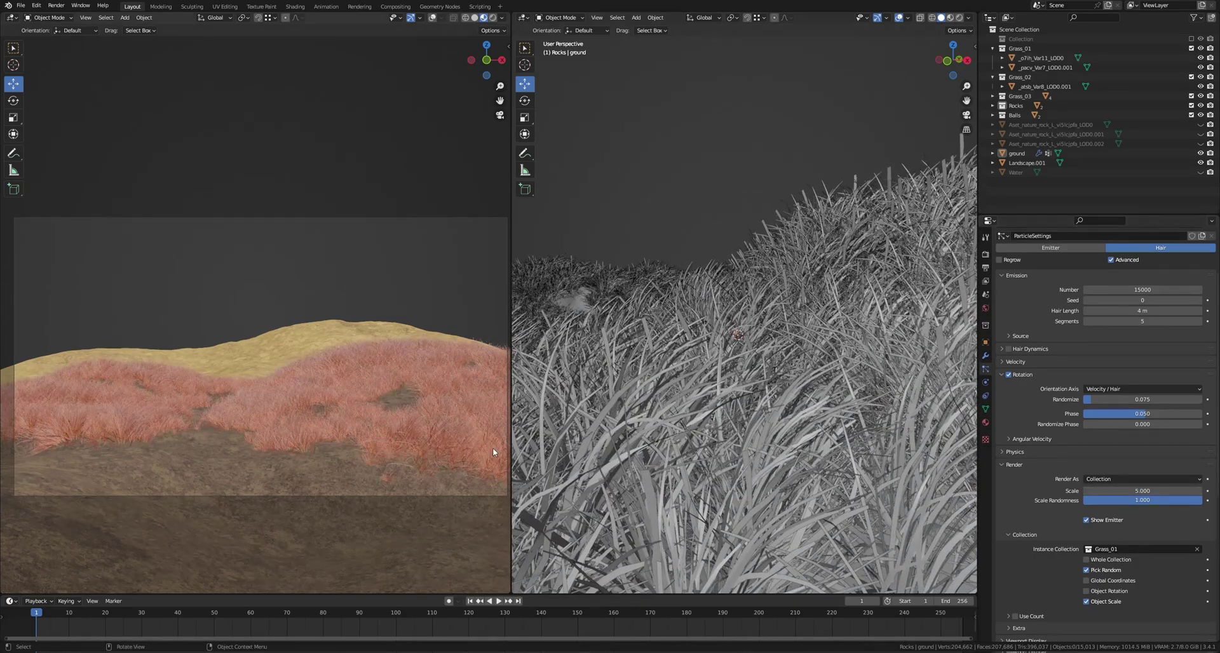
pyautogui.click(1142, 491)
pyautogui.write('1.5')
pyautogui.press('Return')
pyautogui.moveTo(1148, 501); pyautogui.dragTo(1025, 501)
pyautogui.moveTo(1105, 501); pyautogui.dragTo(1214, 501)
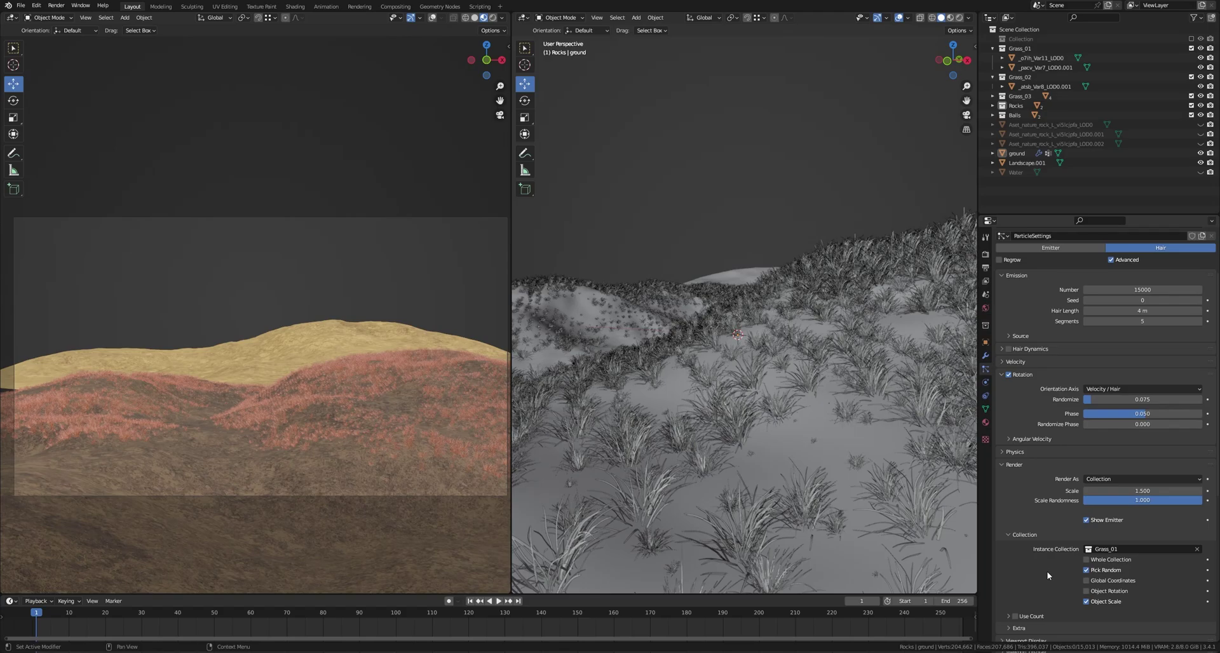
# Step: Try Interpolated children on the grass particle system and set the children back to None
pyautogui.scroll(-3, 1058, 571)
pyautogui.scroll(-1, 1060, 571)
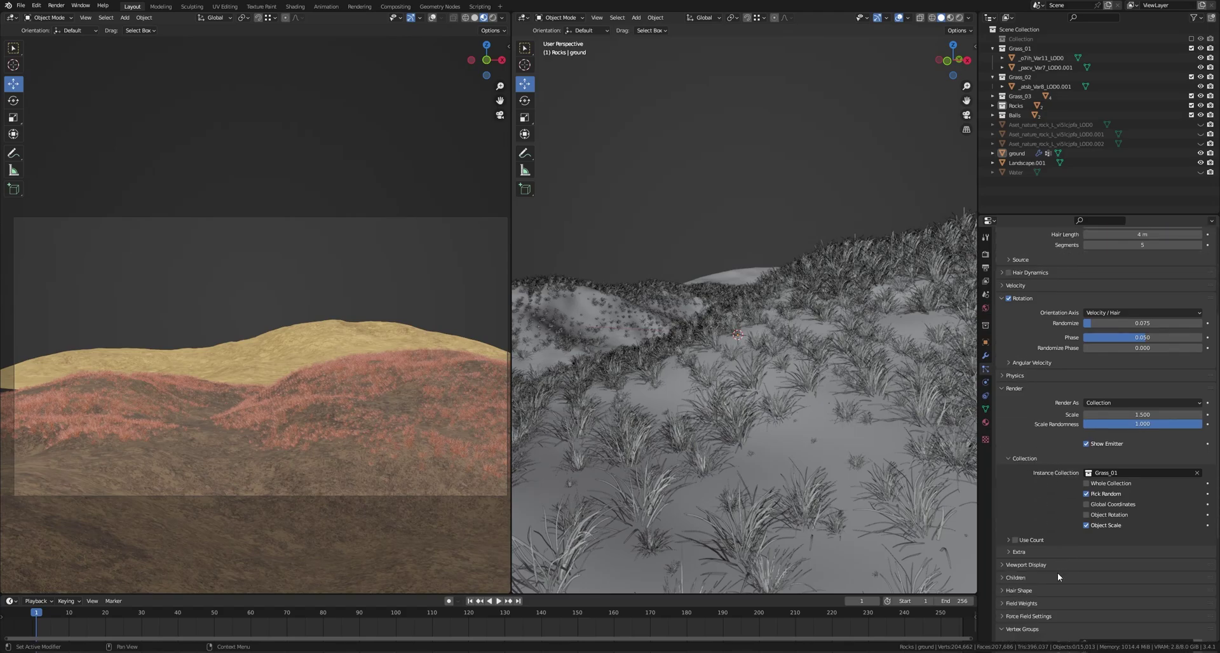
pyautogui.click(1016, 578)
pyautogui.scroll(-1, 1023, 574)
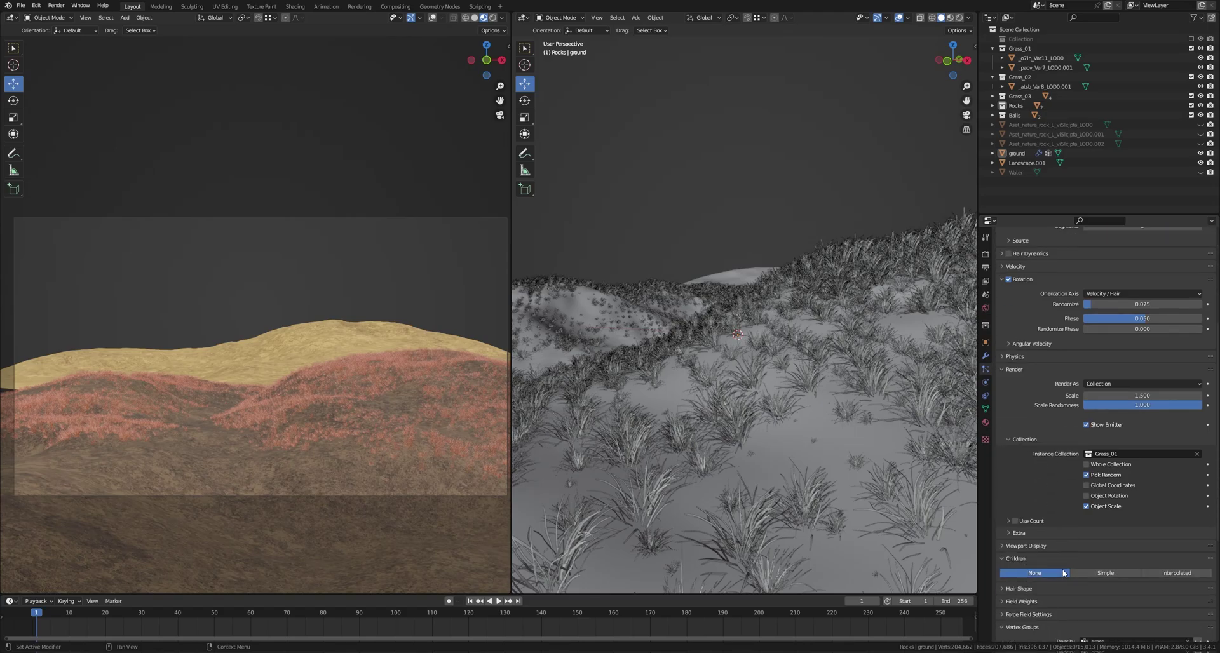
pyautogui.click(1177, 573)
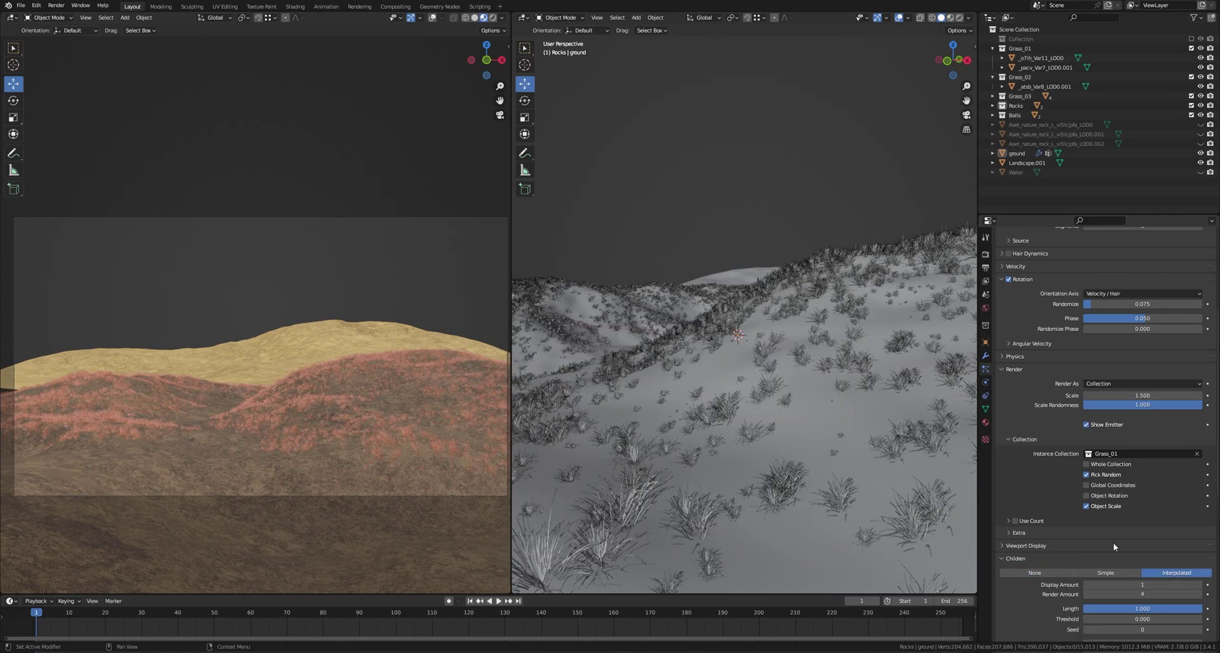
pyautogui.scroll(-2, 1113, 546)
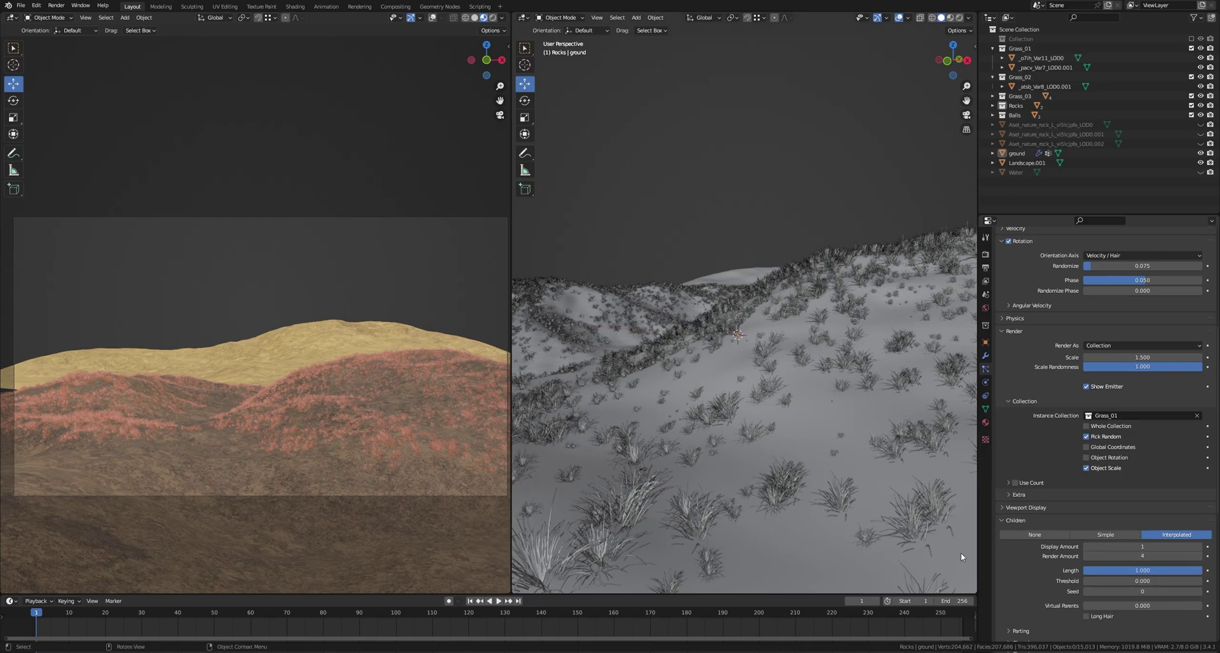
pyautogui.click(1035, 535)
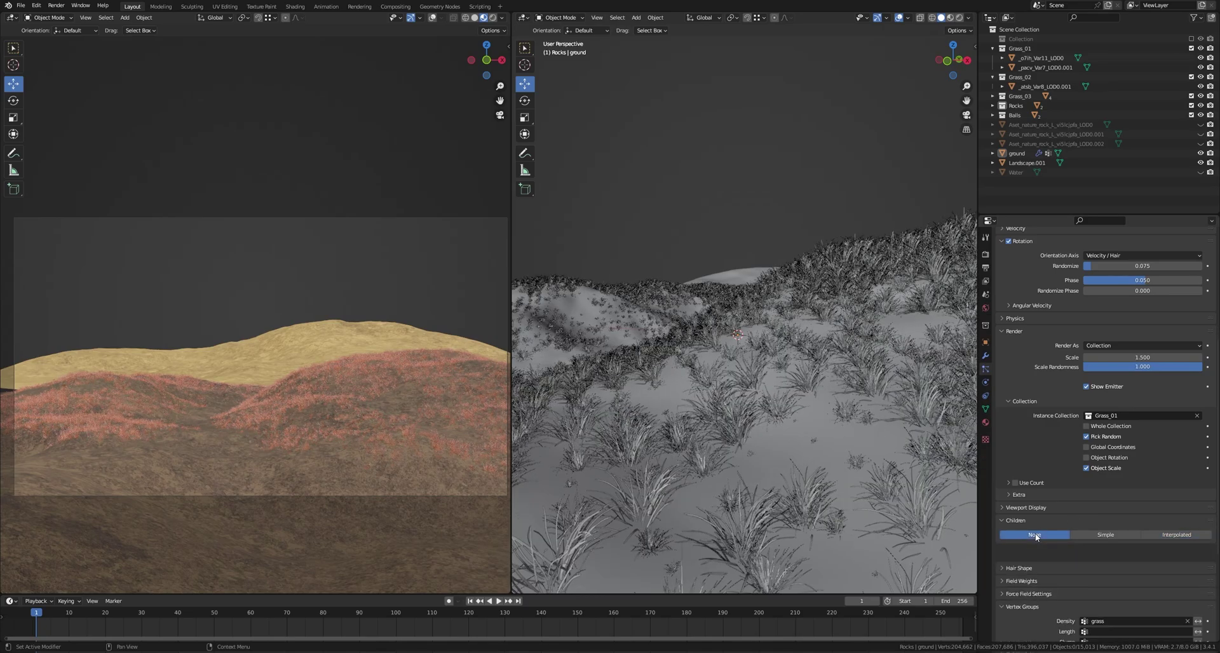
# Step: Examine the grass density vertex group and the Clouds texture's size, Hair Length influence and color ramp settings
pyautogui.scroll(-5, 1039, 556)
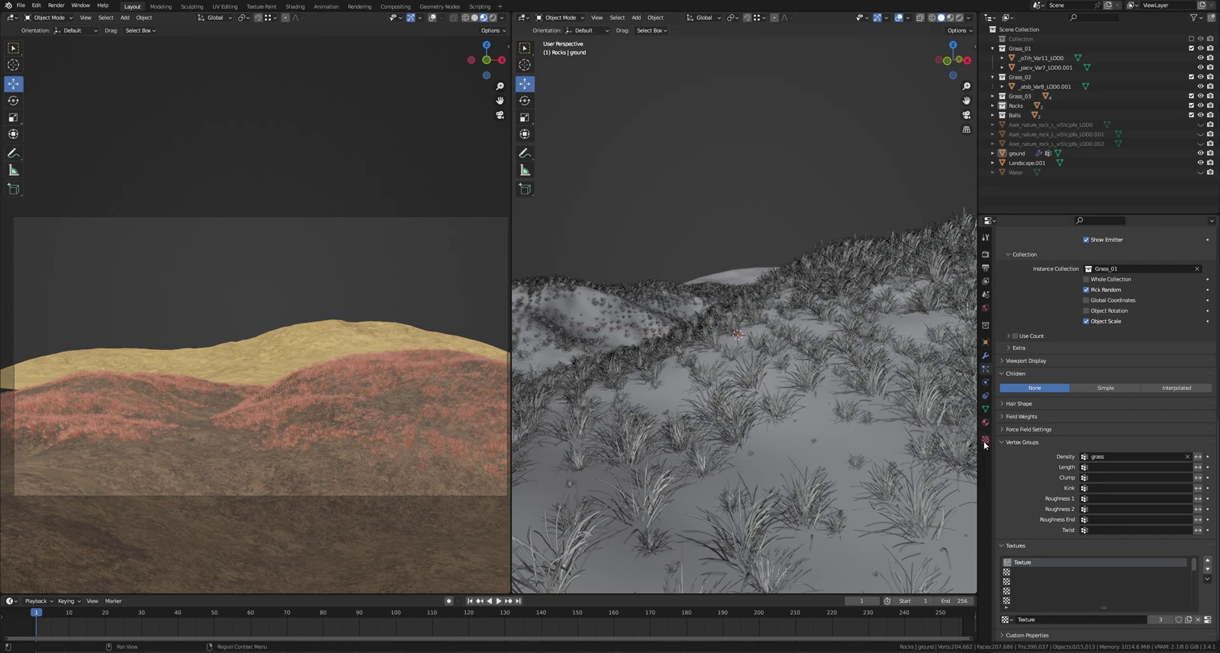
pyautogui.click(1207, 620)
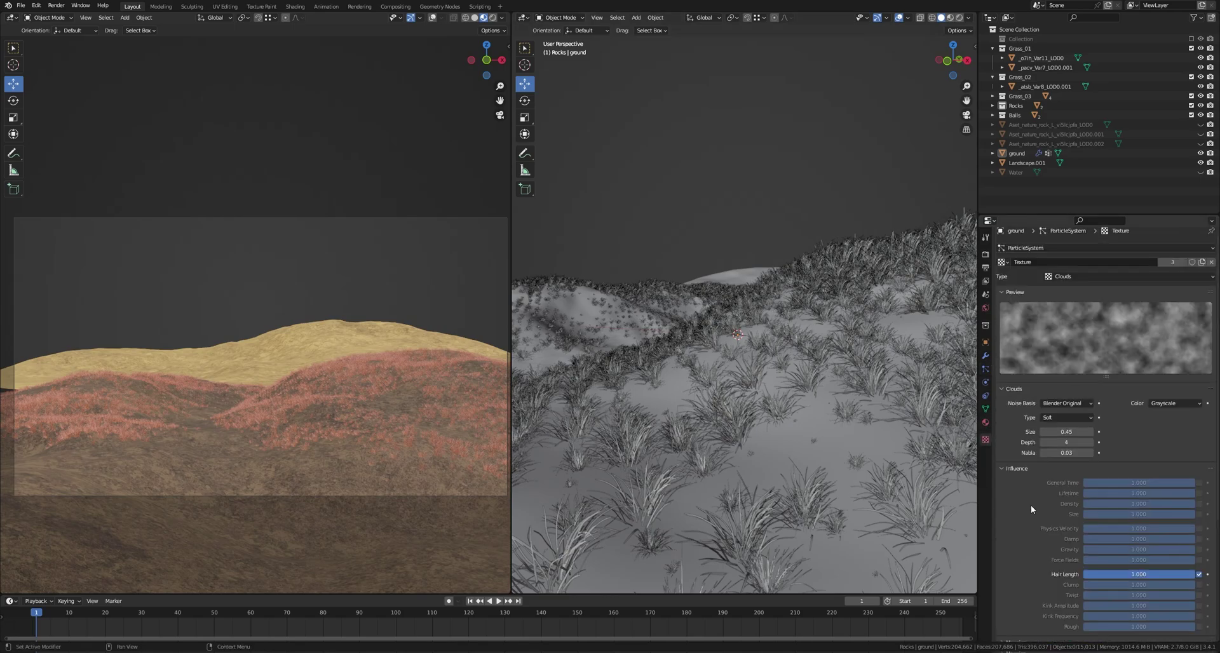
pyautogui.scroll(1, 1031, 508)
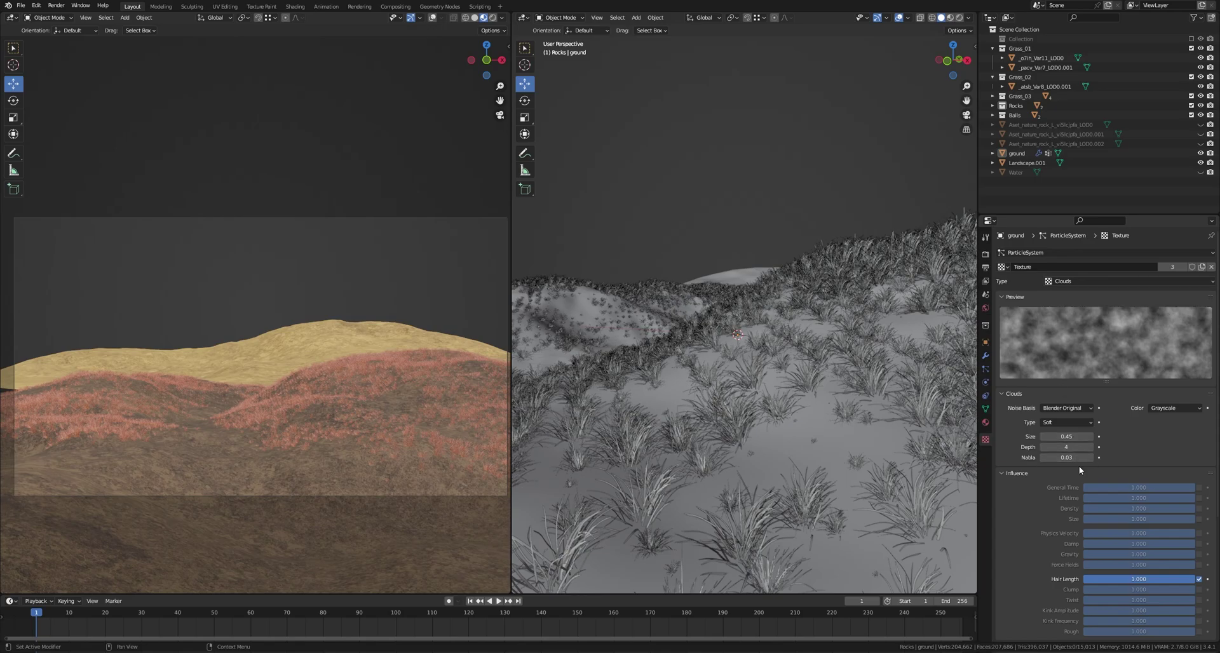
pyautogui.scroll(-6, 1045, 541)
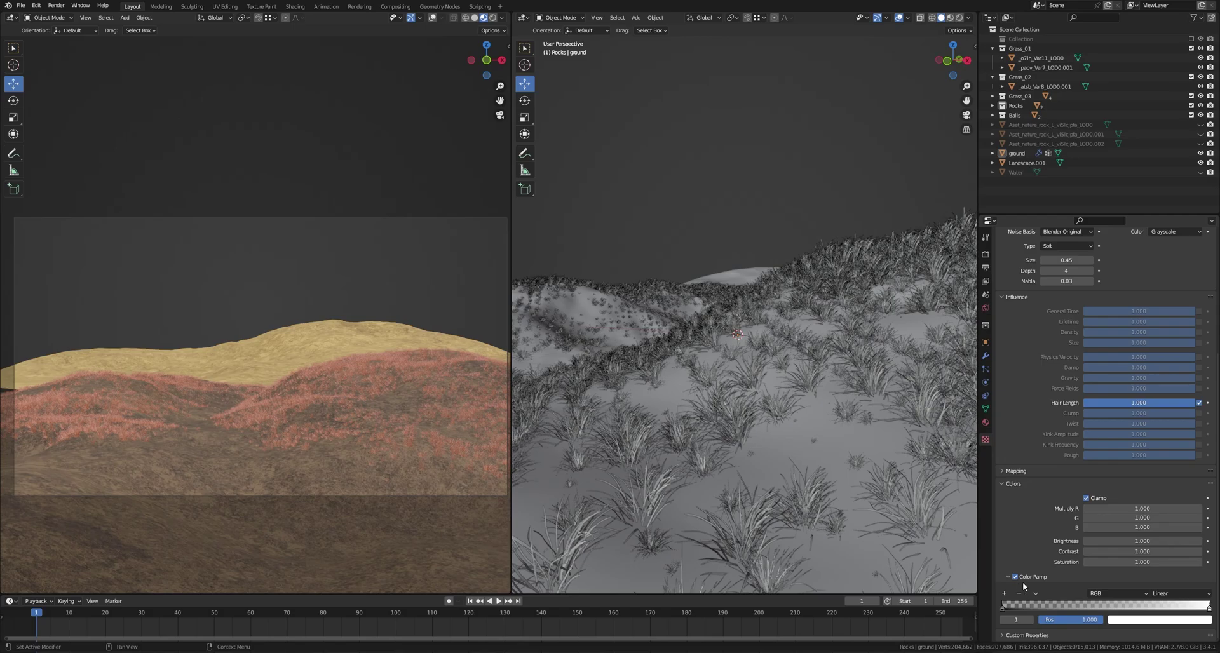
pyautogui.scroll(3, 363, 436)
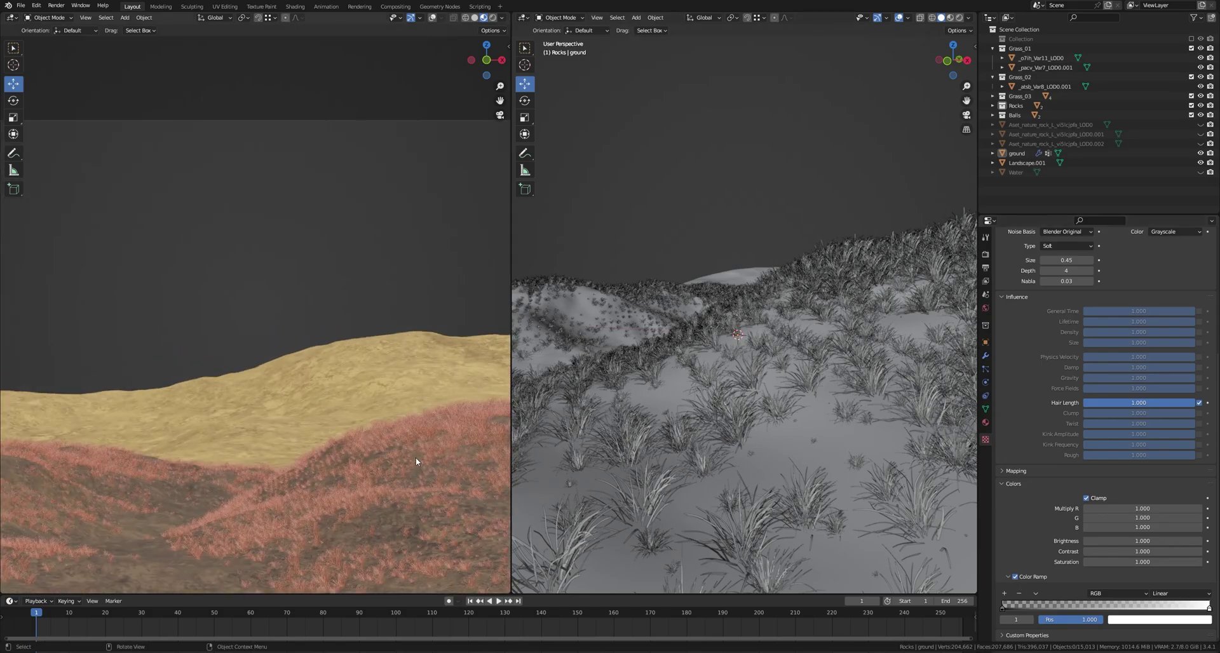
pyautogui.scroll(5, 346, 365)
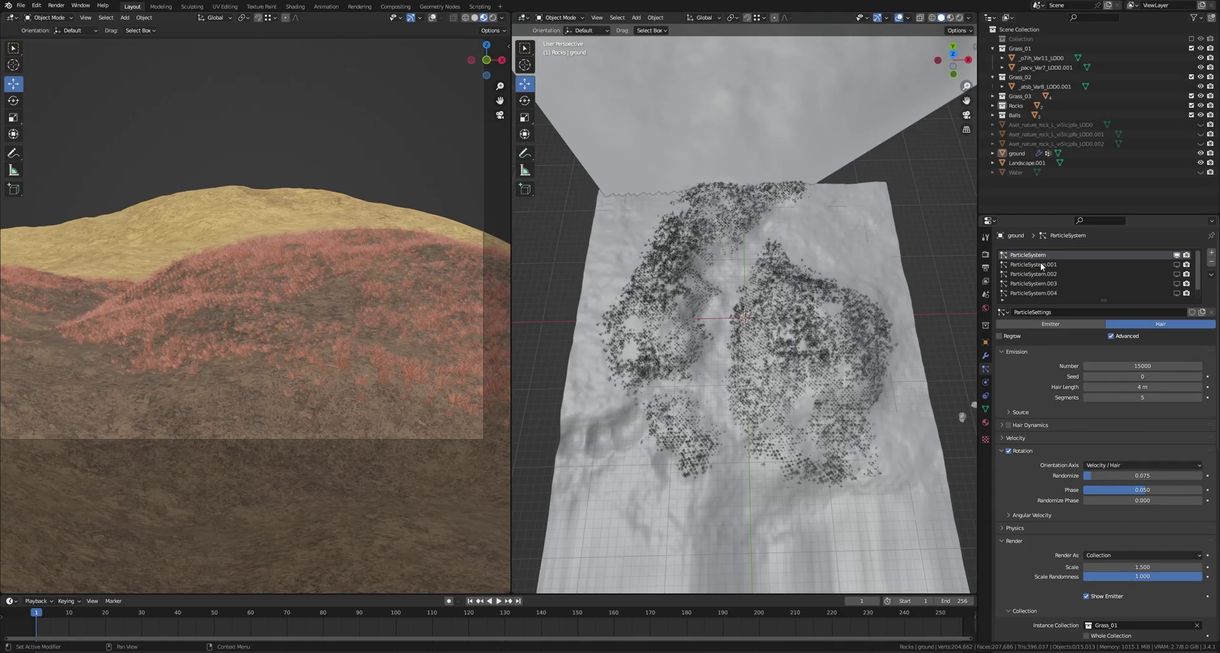
# Step: Select ParticleSystem.001, show it in the viewport, and review the particle systems in the ground's modifier stack
pyautogui.moveTo(821, 322); pyautogui.dragTo(818, 283, button='middle')
pyautogui.scroll(2, 819, 285)
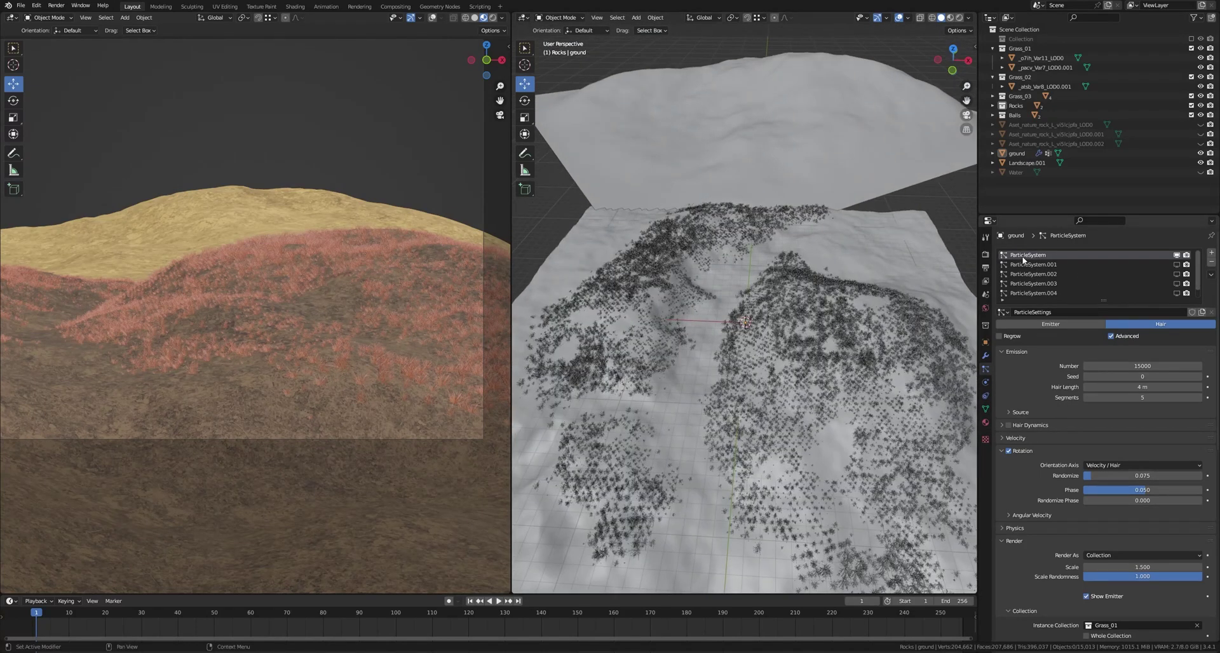
pyautogui.click(1048, 264)
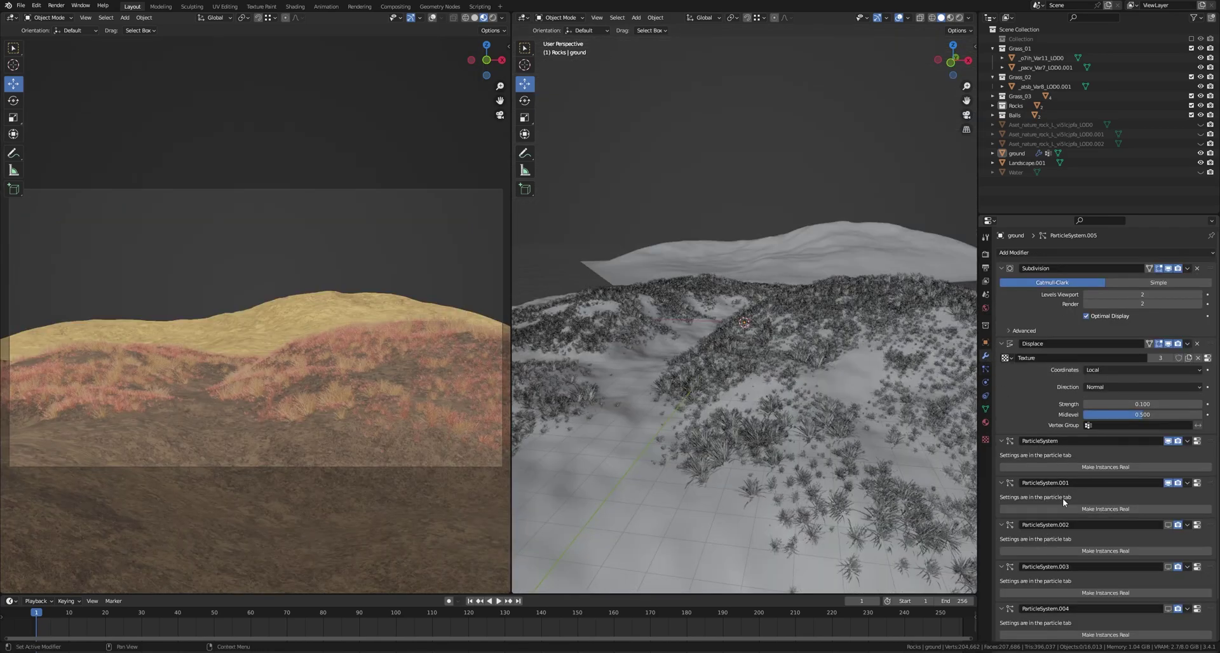
pyautogui.scroll(-2, 1062, 498)
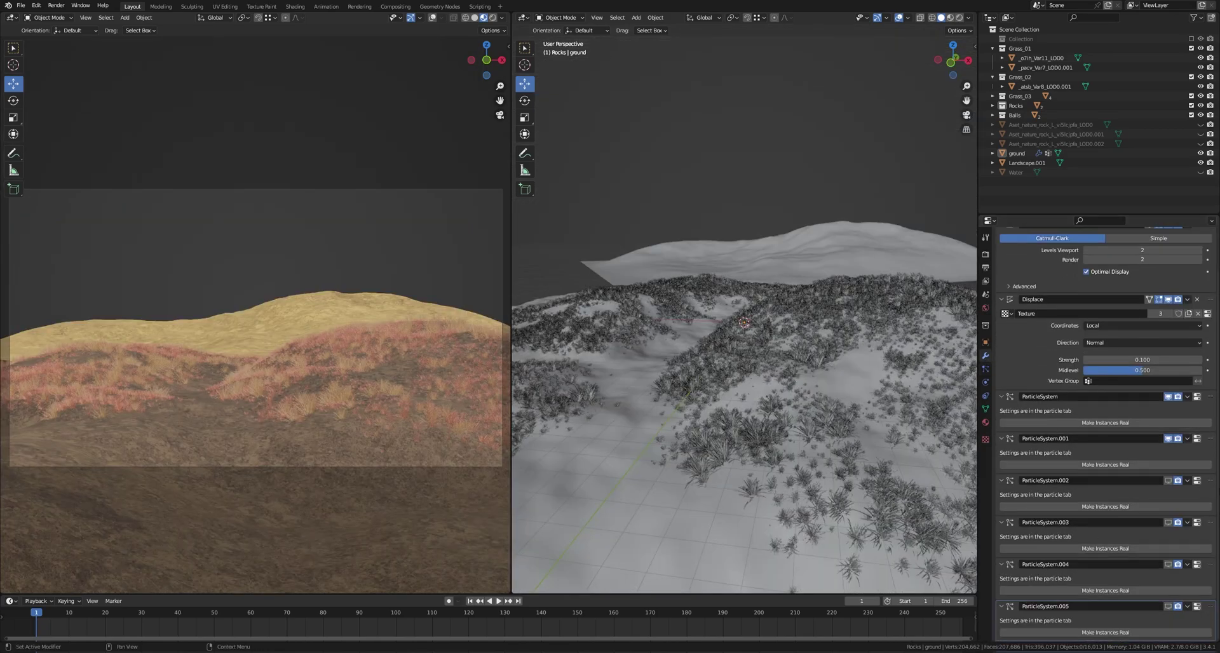
# Step: Examine ParticleSystem.001's emission and render settings, its grass density vertex group, and its assigned texture
pyautogui.click(985, 382)
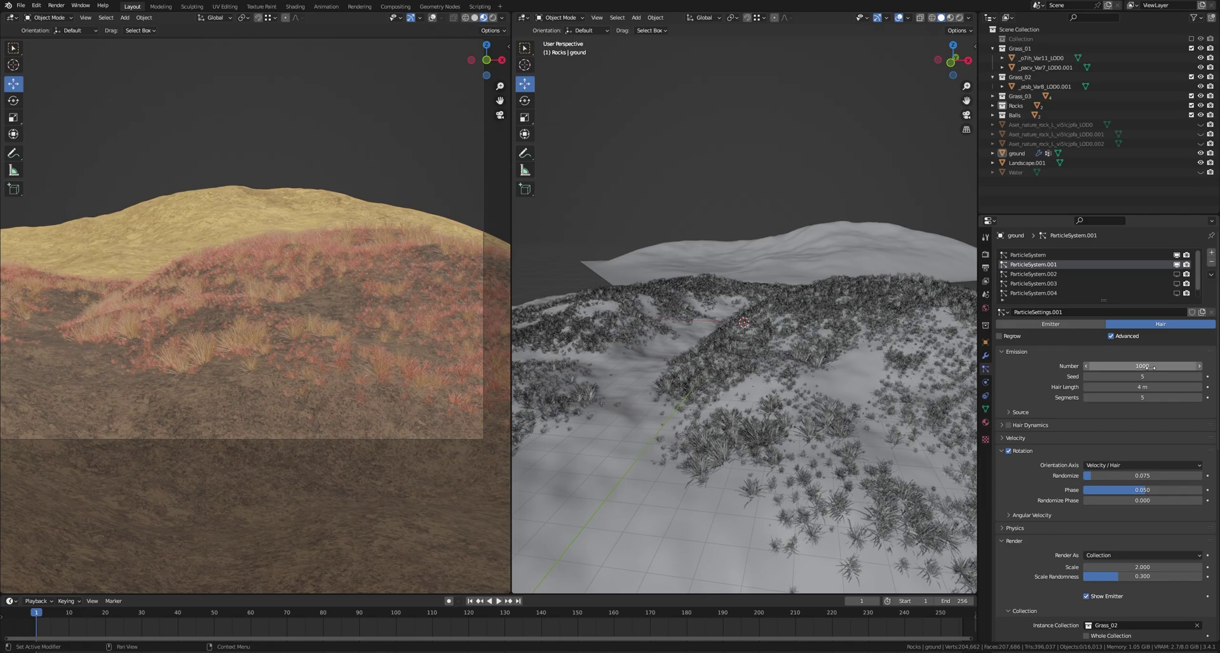
pyautogui.scroll(-5, 1046, 532)
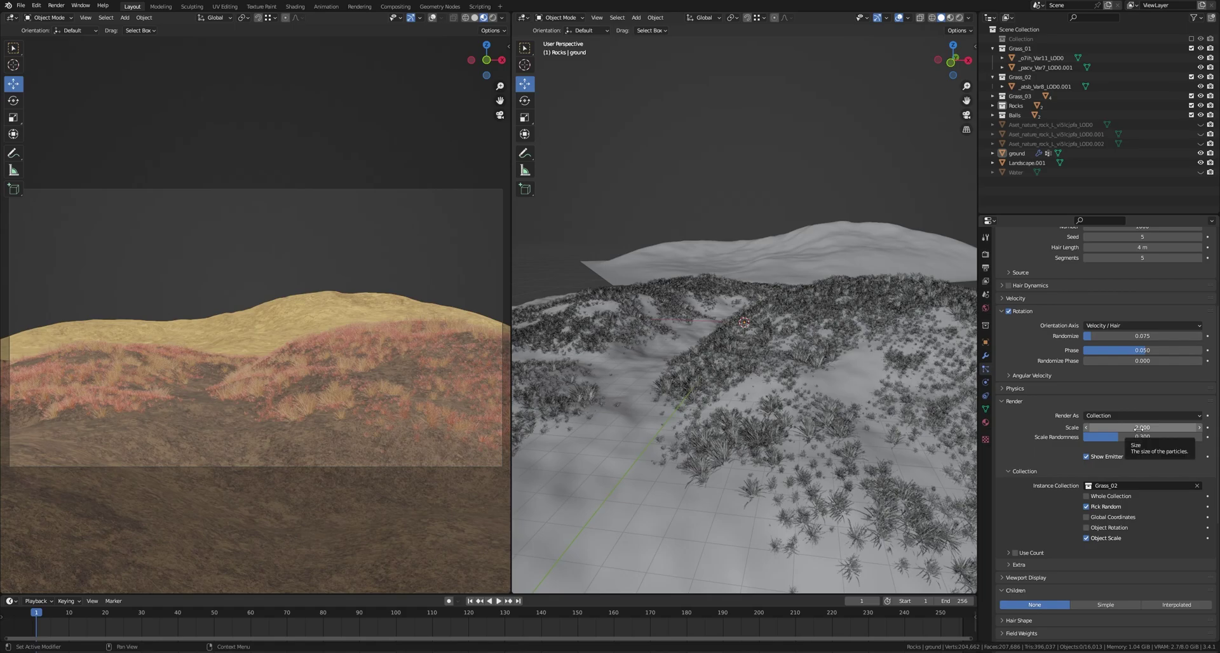
pyautogui.scroll(-3, 1105, 570)
pyautogui.click(1123, 563)
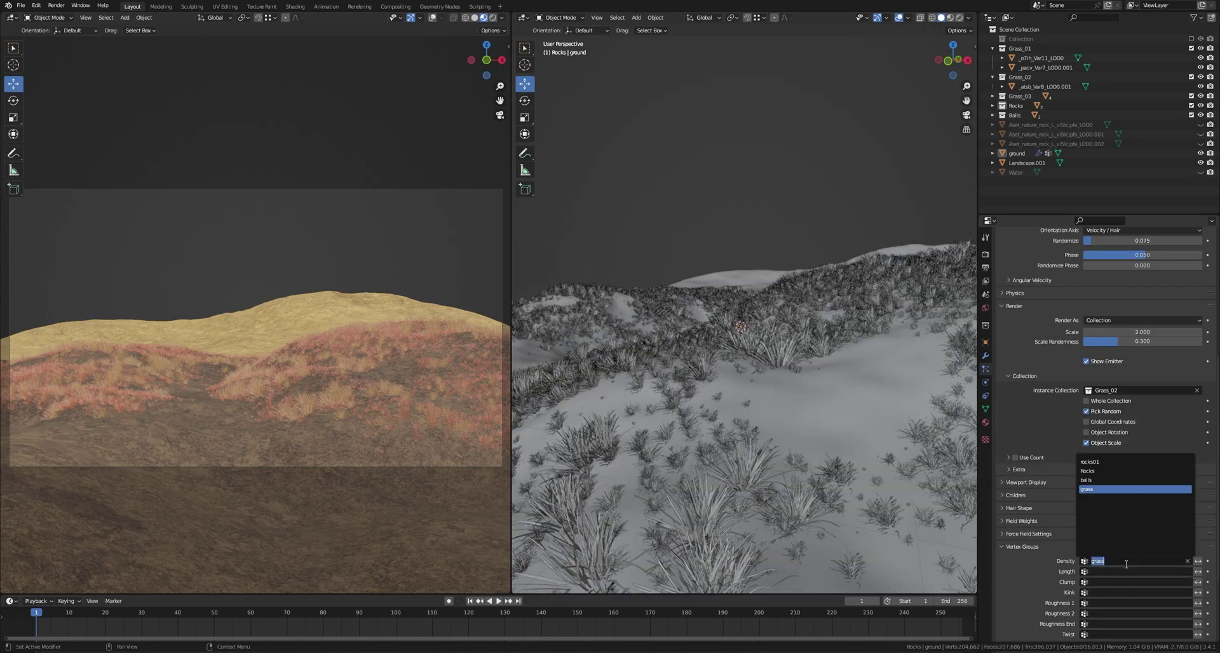
pyautogui.press('Return')
pyautogui.scroll(-3, 1027, 575)
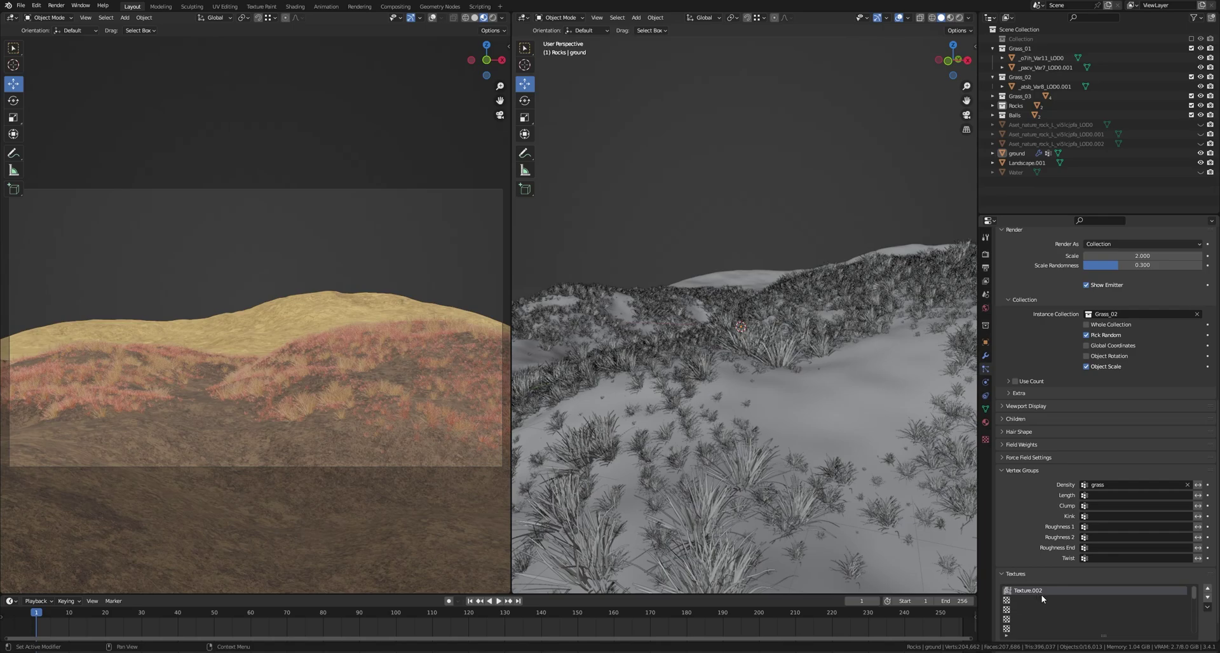
pyautogui.scroll(-1, 1199, 613)
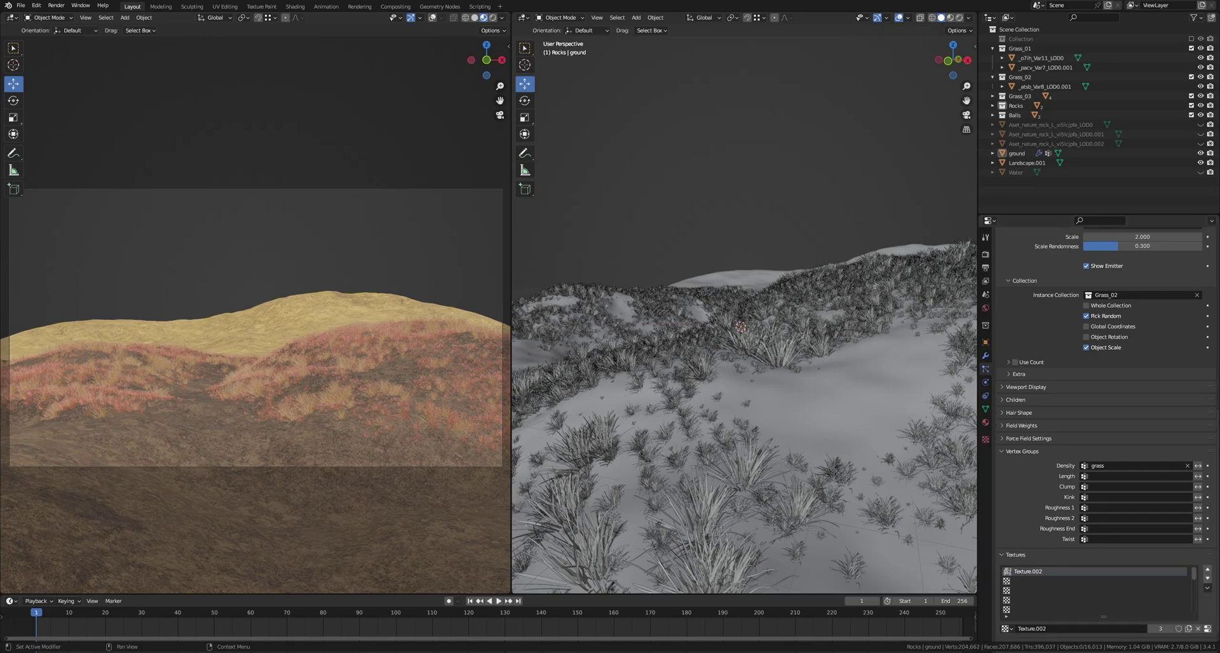
pyautogui.click(1207, 631)
pyautogui.scroll(2, 1054, 534)
pyautogui.scroll(4, 1045, 458)
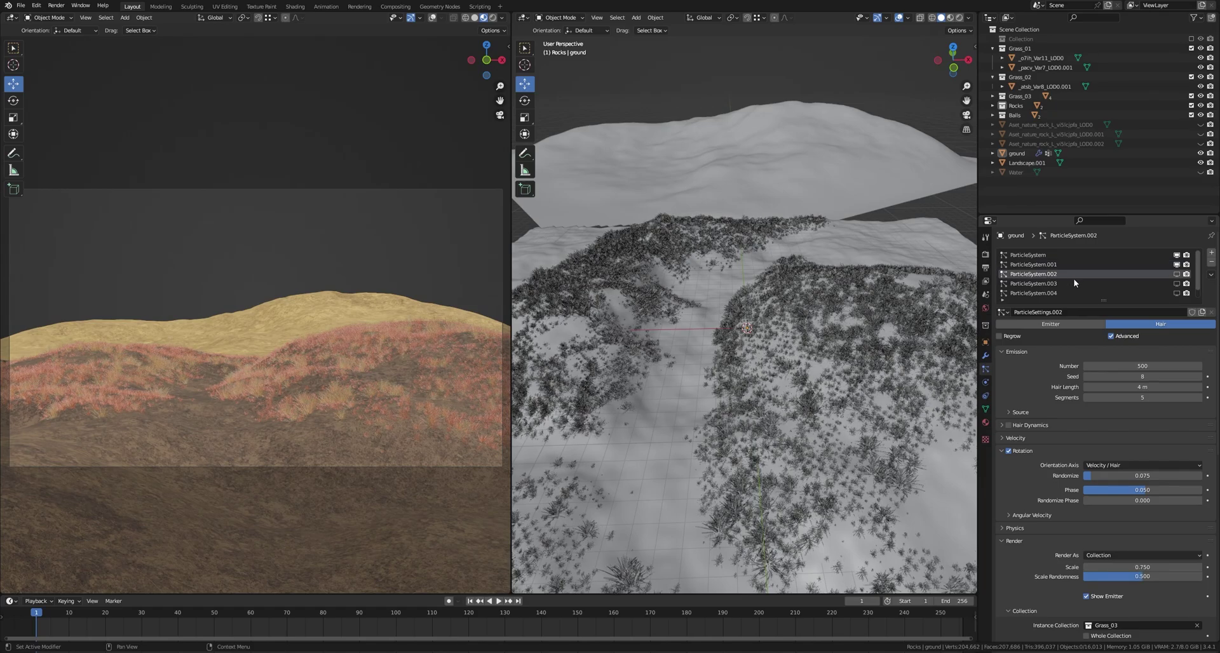
# Step: Review ParticleSystem.002's settings, show it in the viewport, and inspect the Grass_03 plants up close in the camera view
pyautogui.scroll(-1, 1087, 615)
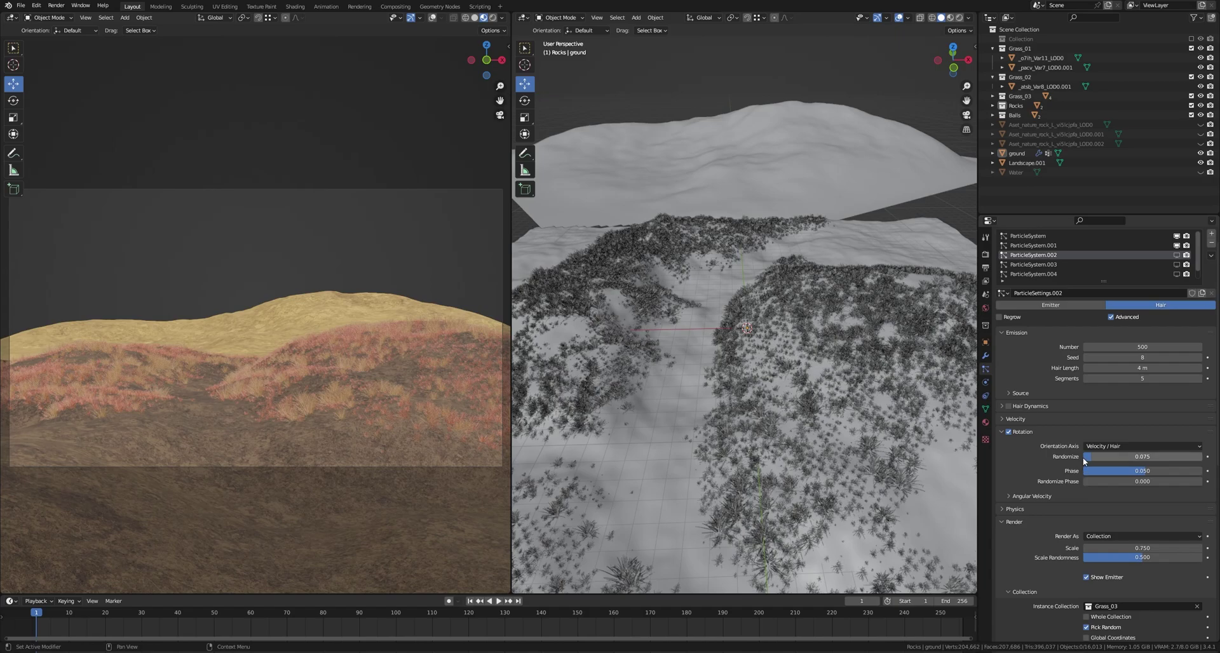
pyautogui.scroll(1, 1082, 456)
pyautogui.click(1175, 274)
pyautogui.moveTo(756, 458); pyautogui.dragTo(760, 387, button='middle')
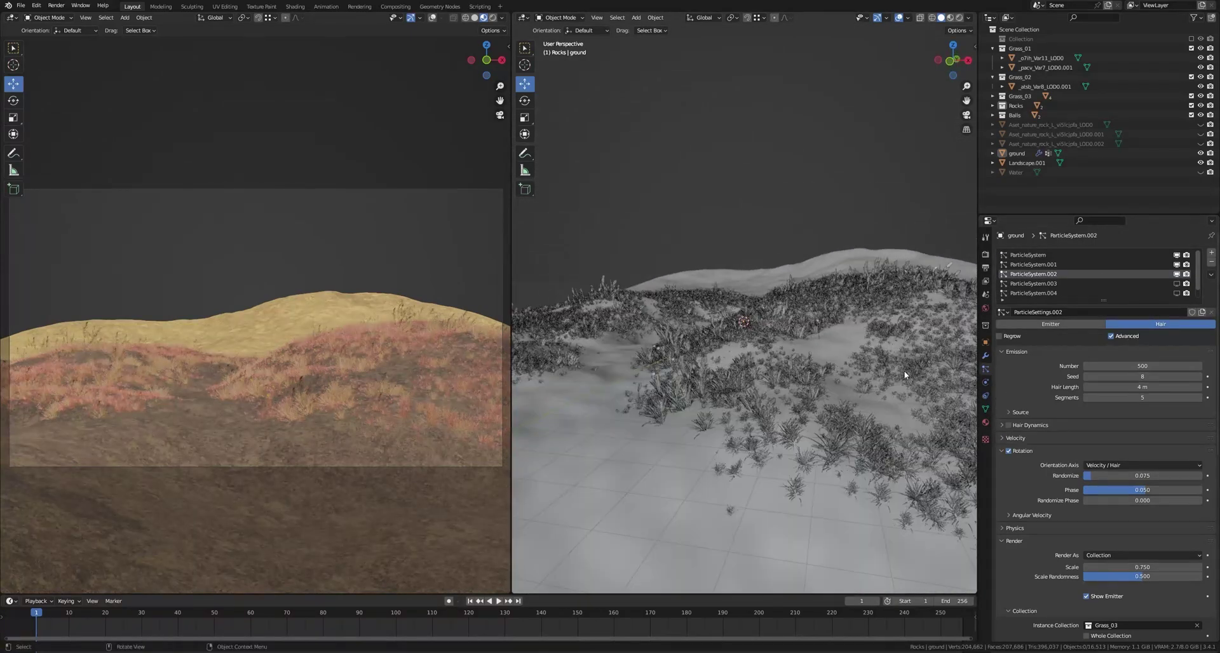
pyautogui.scroll(6, 355, 404)
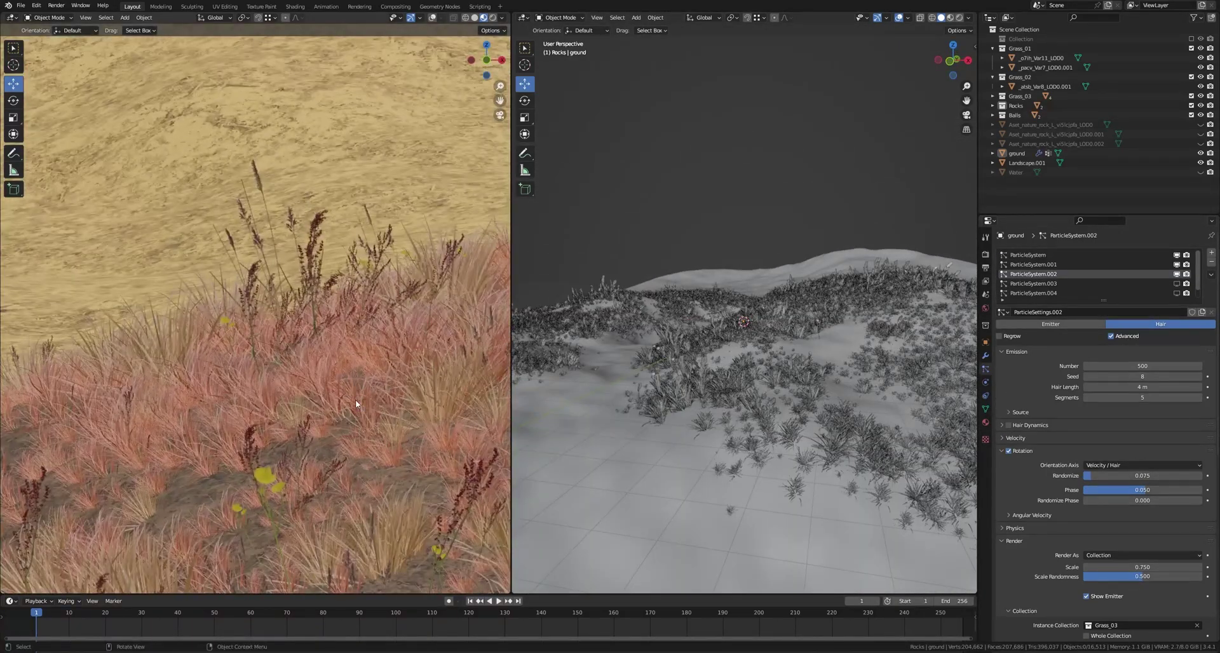
# Step: Select ParticleSystem.003 and toggle the muting of the Hue Saturation Value node in the Unakite rock's material
pyautogui.click(1032, 284)
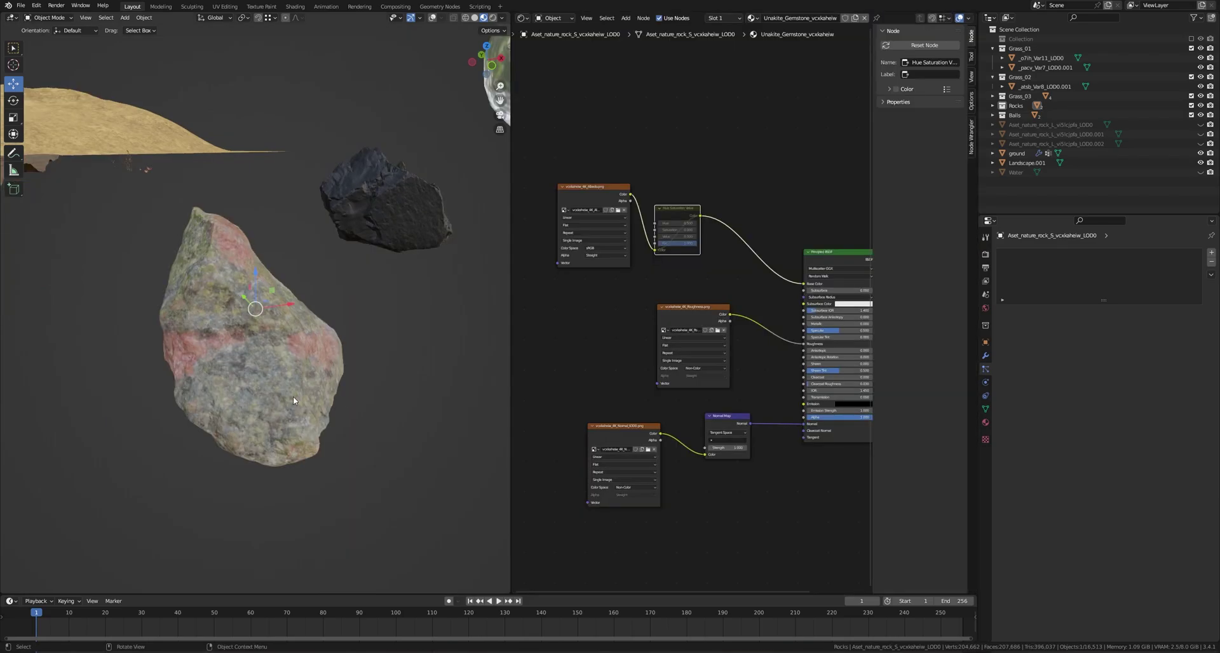
pyautogui.moveTo(243, 377); pyautogui.dragTo(238, 379, button='middle')
pyautogui.scroll(6, 619, 311)
pyautogui.scroll(5, 693, 354)
pyautogui.moveTo(624, 289); pyautogui.dragTo(634, 444, button='middle')
pyautogui.scroll(2, 635, 439)
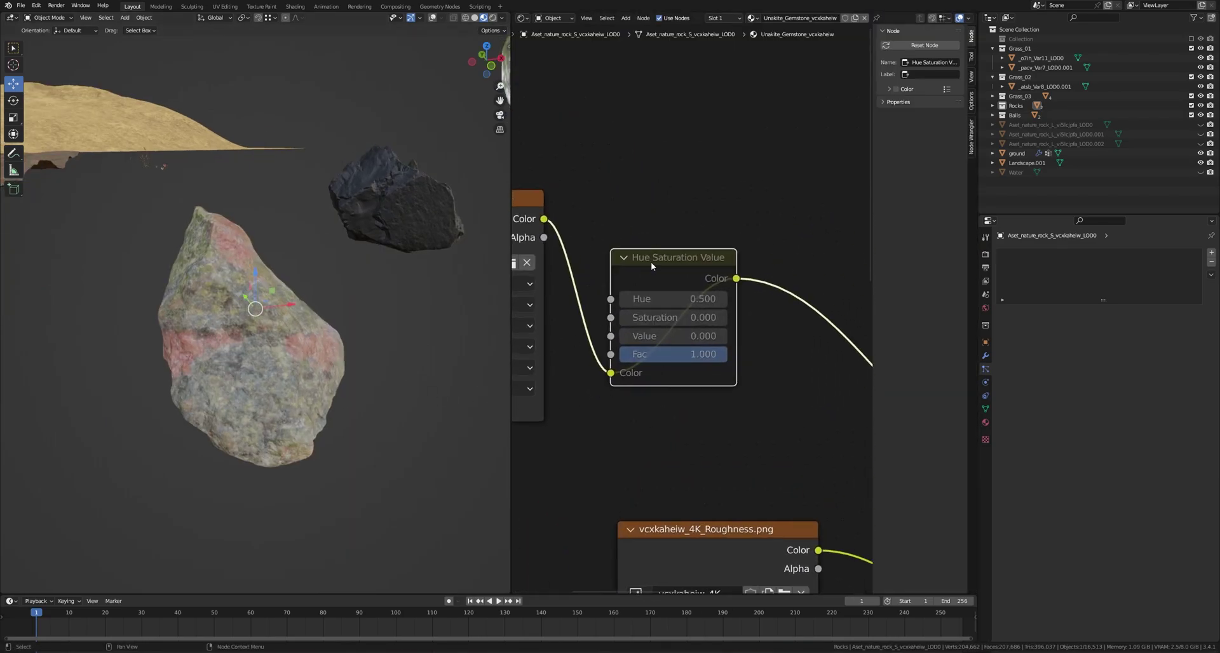
pyautogui.press('m')
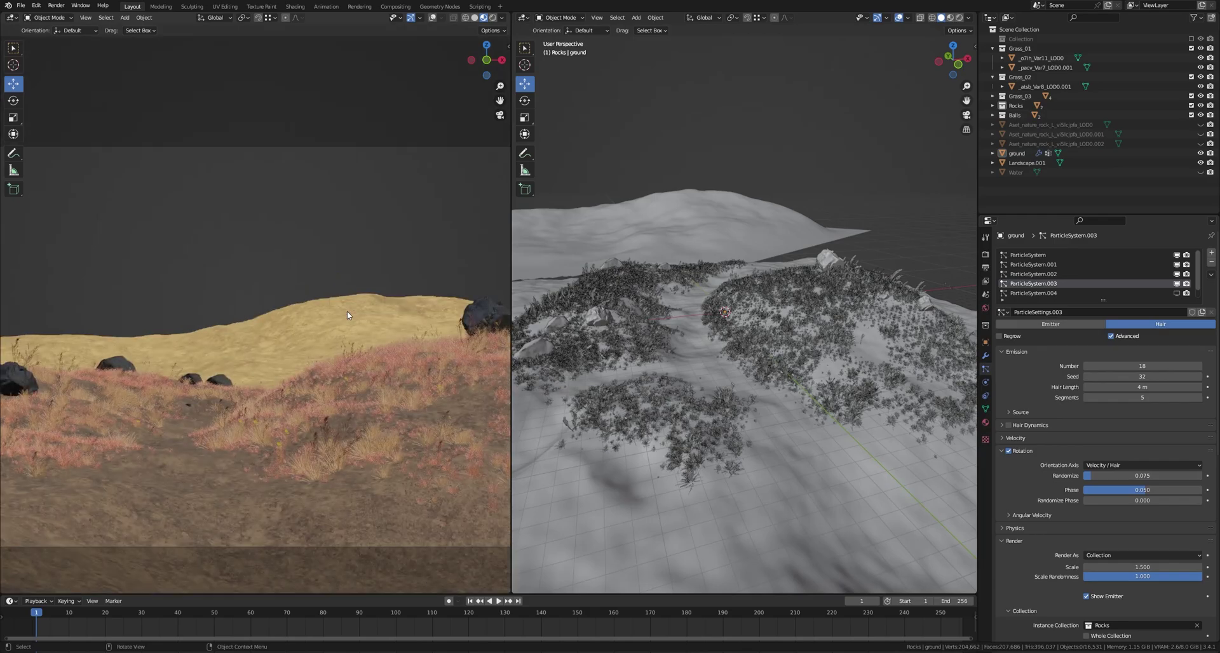
# Step: Frame the camera view and examine ParticleSystem.003's emission and render settings, rocks01 density vertex group, and Clouds texture
pyautogui.press('KP_0')
pyautogui.scroll(1, 355, 324)
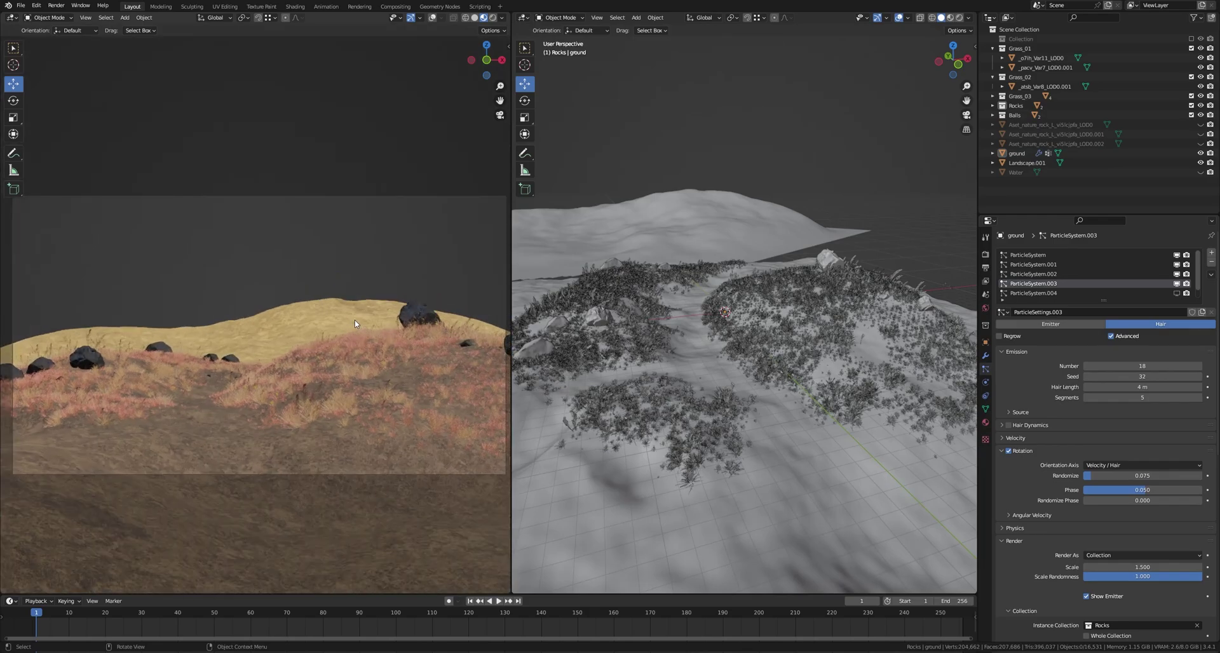
pyautogui.keyDown('shift'); pyautogui.moveTo(359, 322); pyautogui.dragTo(353, 322, button='middle'); pyautogui.keyUp('shift')
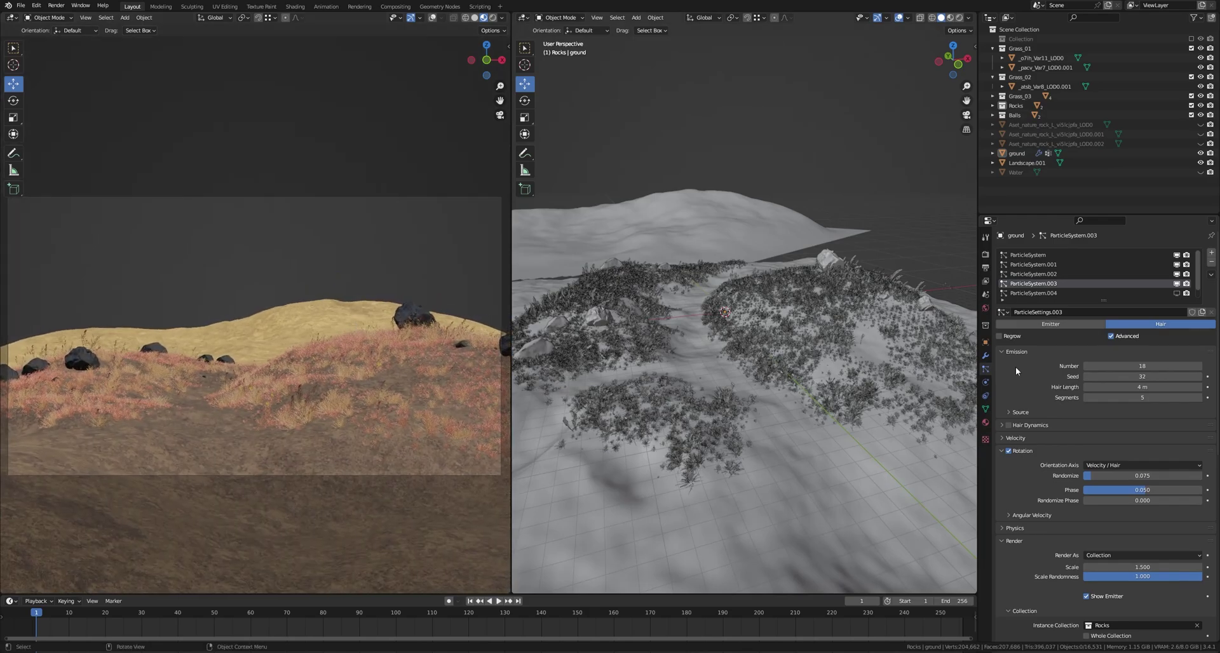
pyautogui.scroll(-1, 1057, 276)
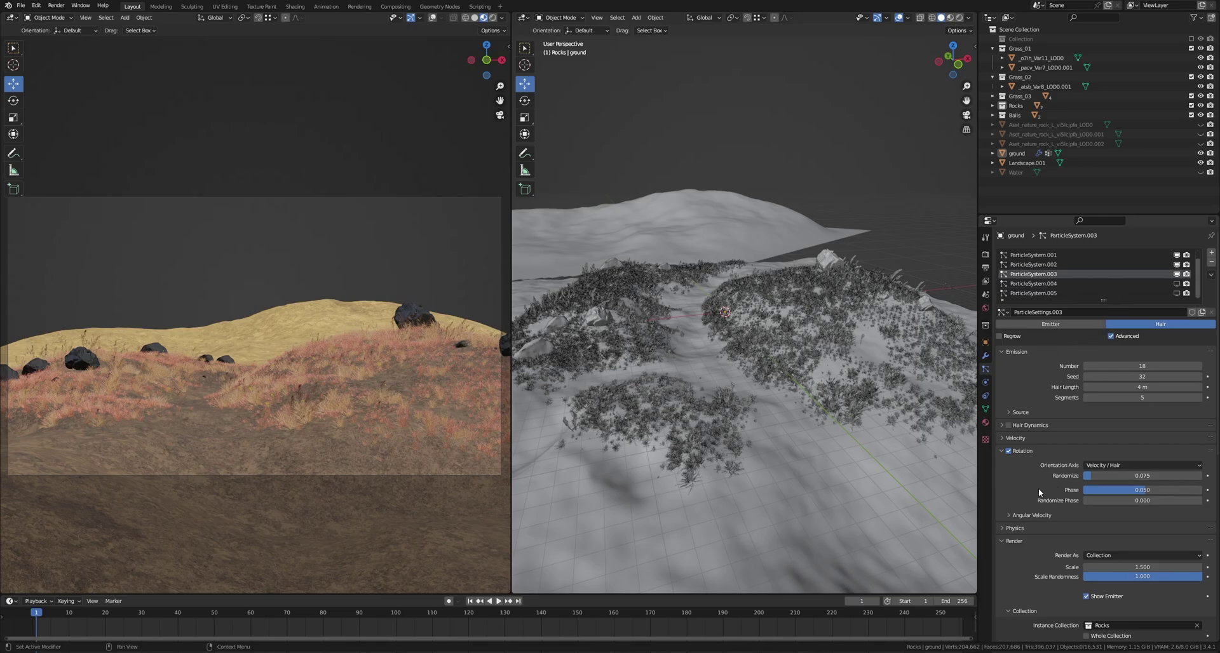
pyautogui.scroll(-5, 1027, 516)
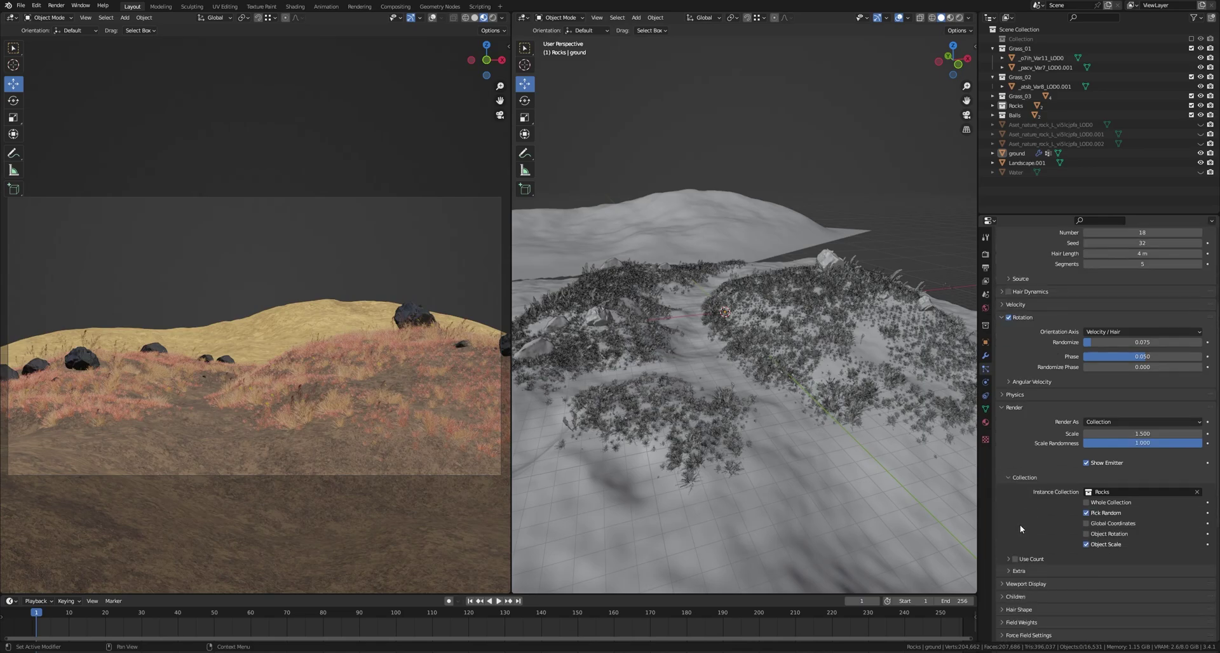
pyautogui.scroll(-5, 1019, 524)
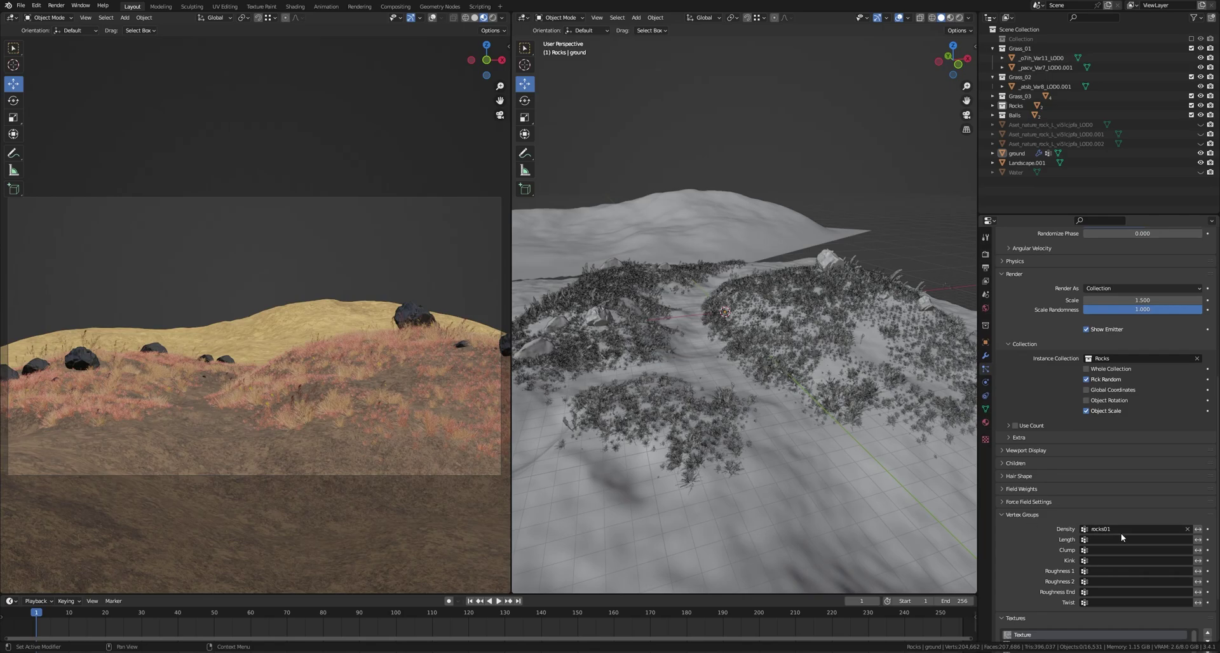
pyautogui.scroll(-3, 1017, 555)
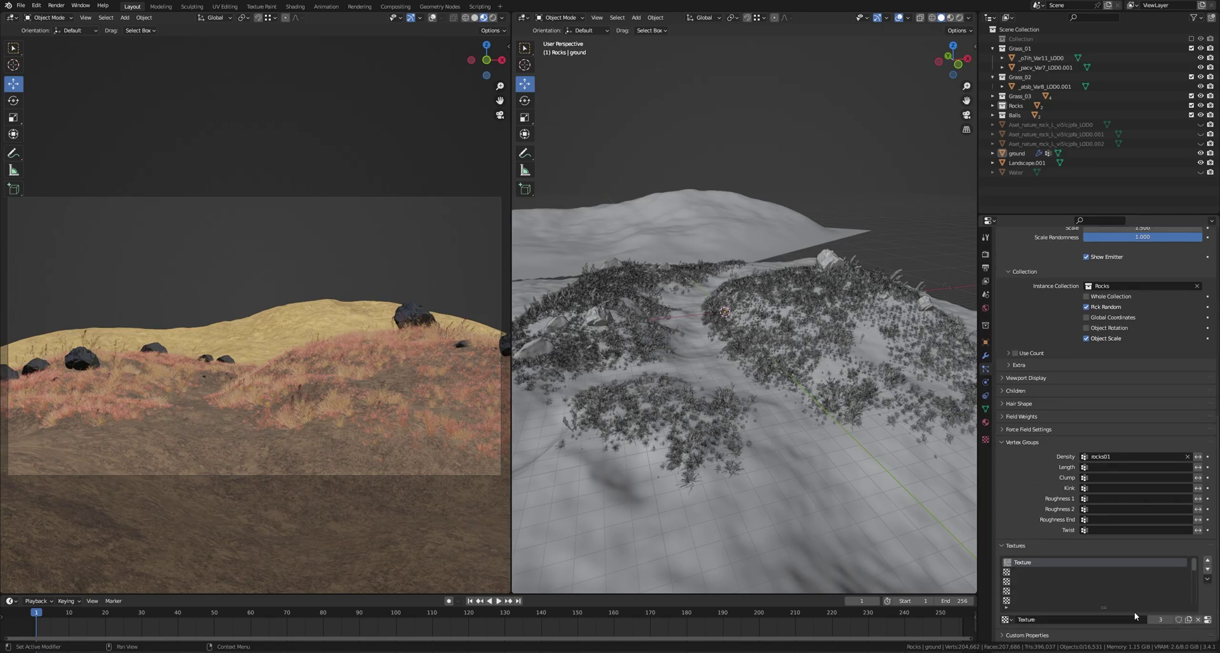
pyautogui.scroll(13, 1037, 367)
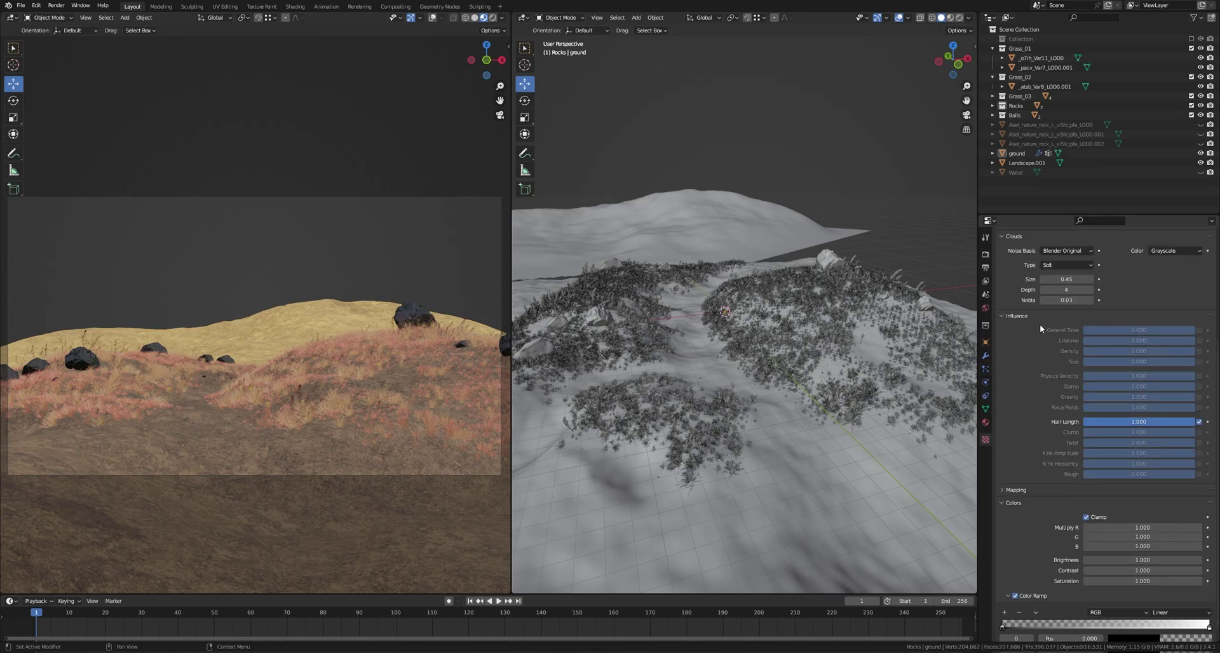
# Step: Show ParticleSystem.004 in the viewport and view the ground's Rocks vertex group in Weight Paint mode
pyautogui.click(1051, 284)
pyautogui.click(1176, 284)
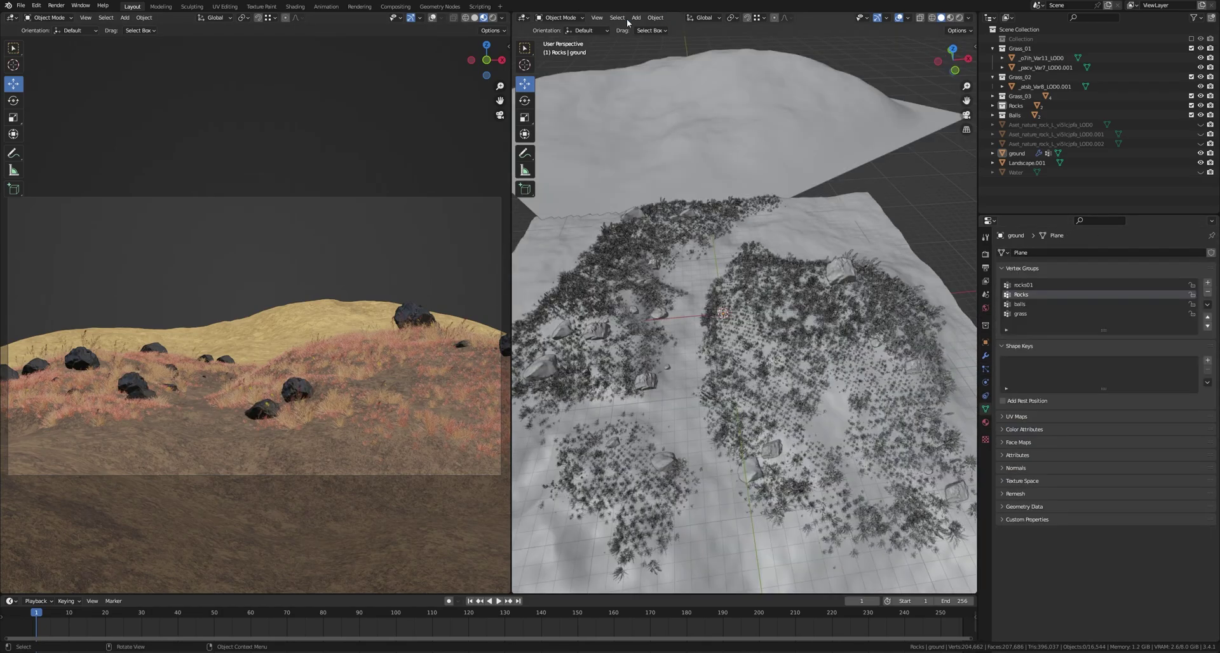
pyautogui.click(558, 17)
pyautogui.click(562, 70)
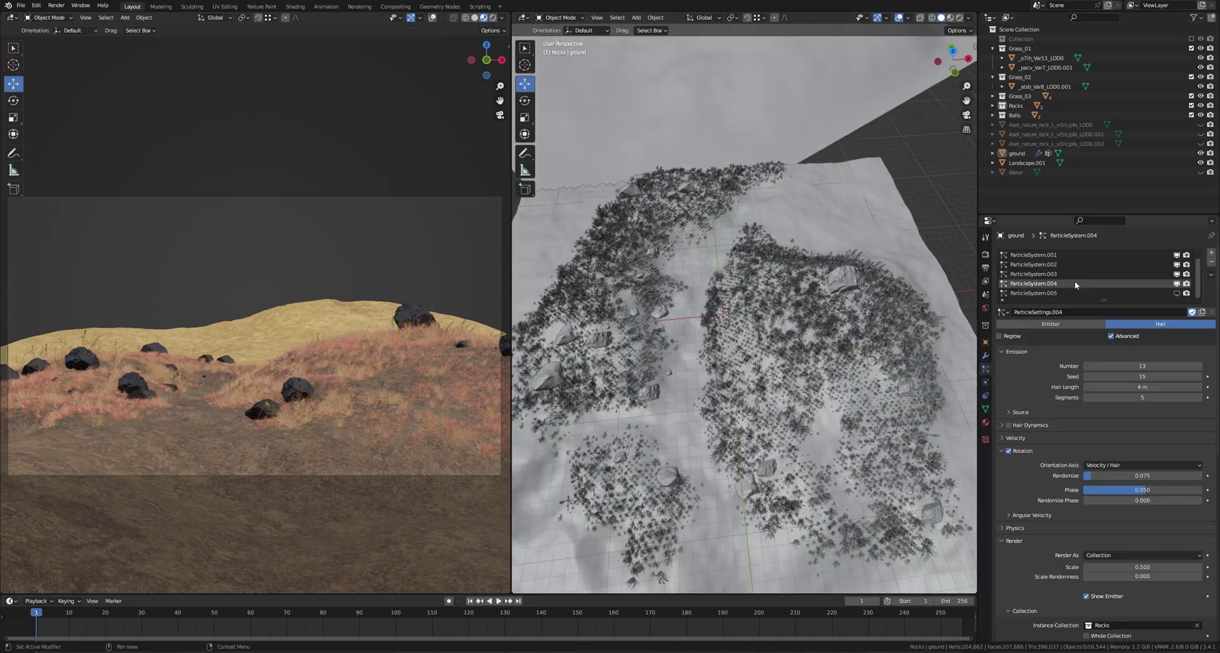
# Step: Show ParticleSystem.005 in the viewport
pyautogui.scroll(1, 1074, 285)
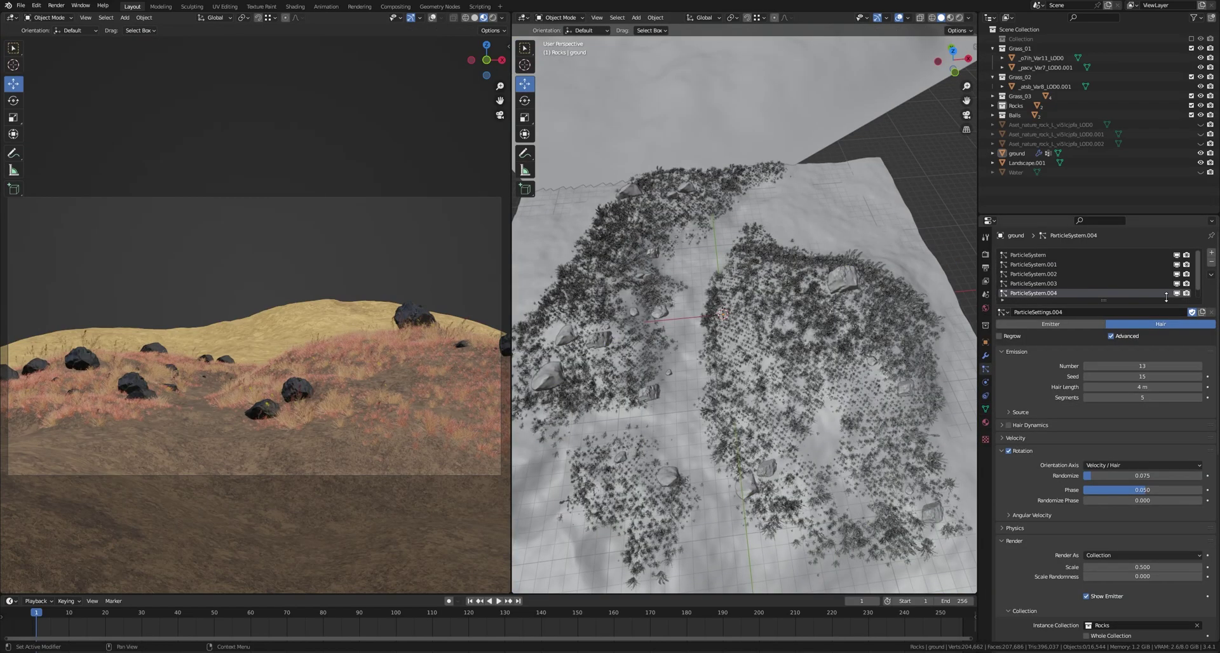
pyautogui.scroll(-1, 1102, 283)
pyautogui.click(1176, 292)
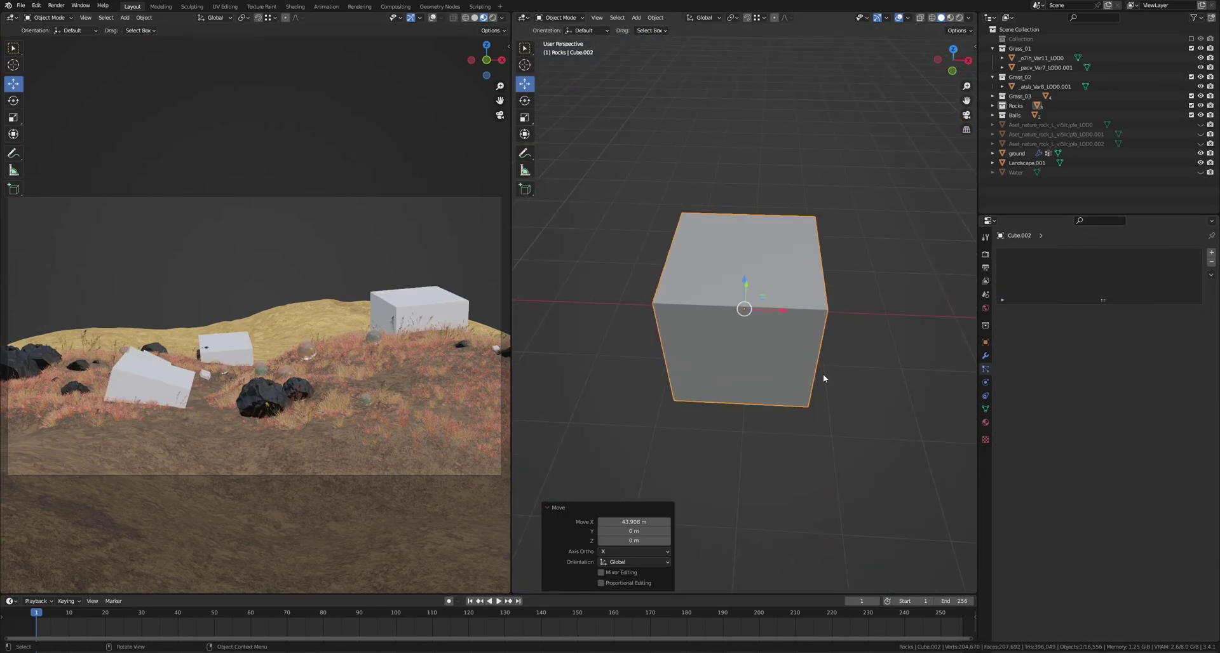
# Step: Add a Subdivision Surface modifier with 3 viewport levels to the cube and shade it smooth
pyautogui.scroll(-6, 764, 342)
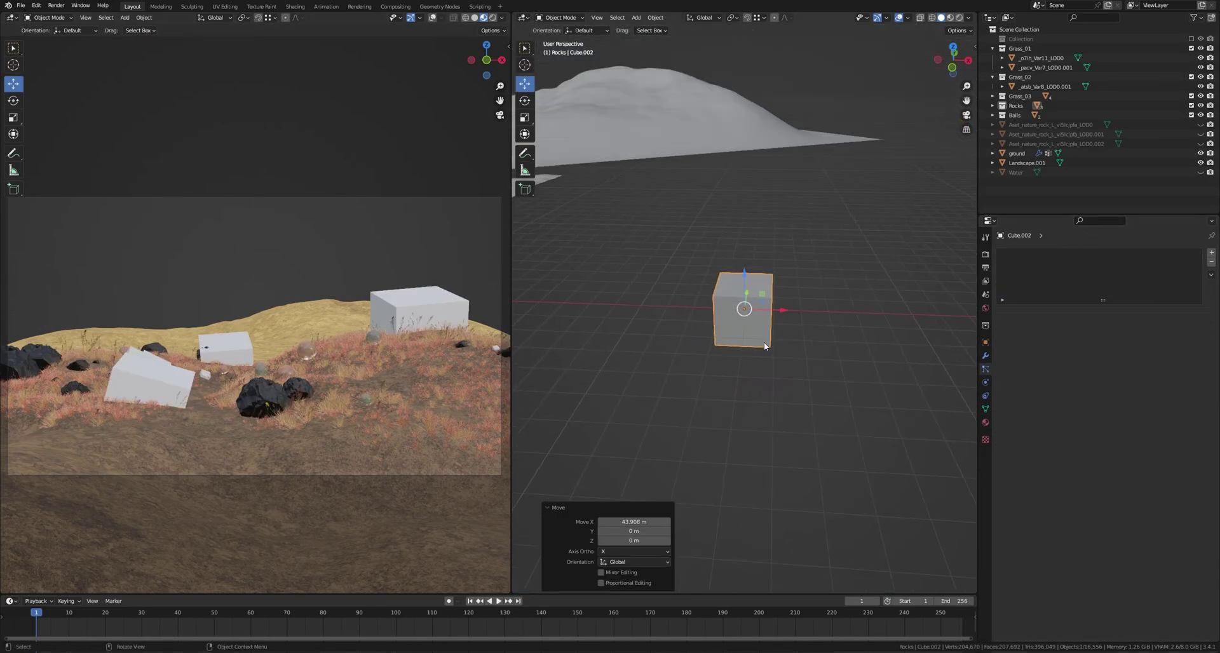
pyautogui.click(986, 356)
pyautogui.click(1038, 253)
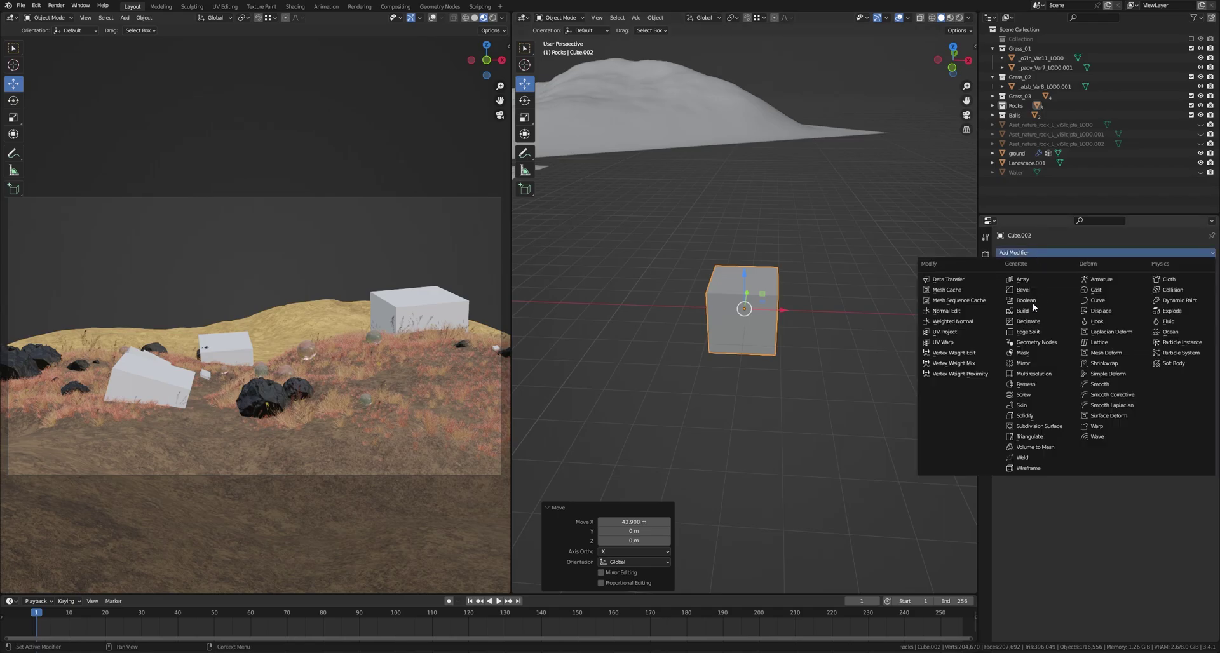
pyautogui.click(1042, 427)
pyautogui.scroll(4, 763, 325)
pyautogui.moveTo(763, 326); pyautogui.dragTo(757, 299, button='middle')
pyautogui.click(1199, 295)
pyautogui.click(1198, 295)
pyautogui.rightClick(758, 298)
pyautogui.click(755, 298)
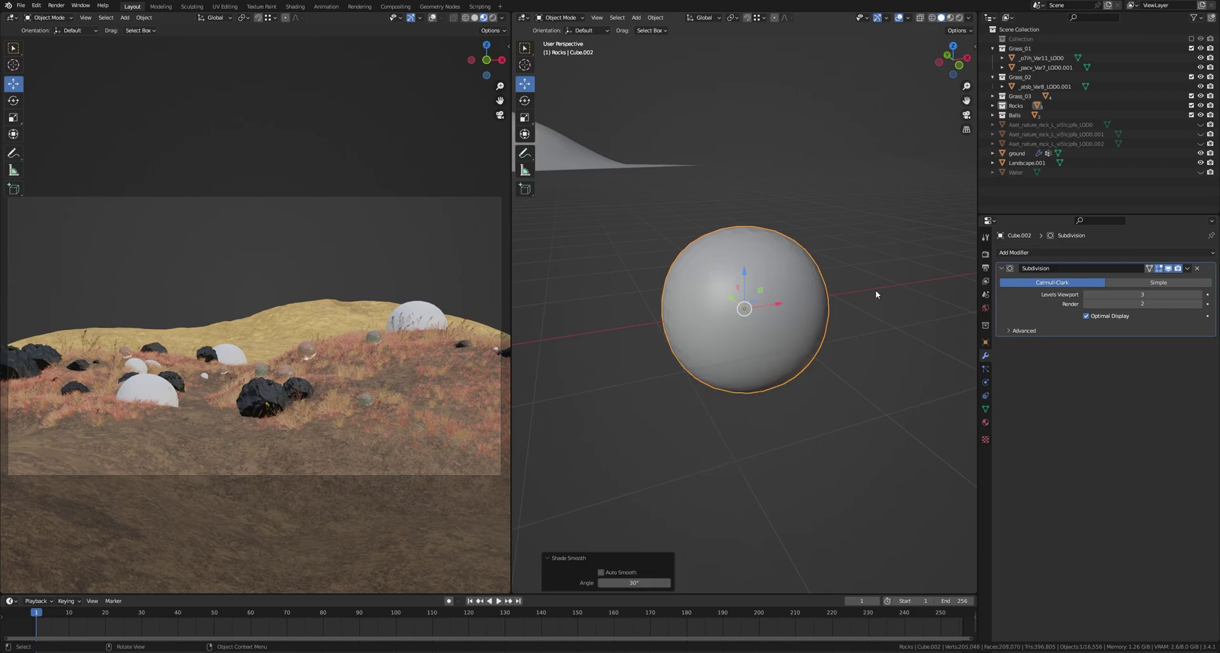
# Step: Add a Displace modifier with a new texture to the rounded cube and open the texture's settings
pyautogui.click(1042, 252)
pyautogui.click(1100, 311)
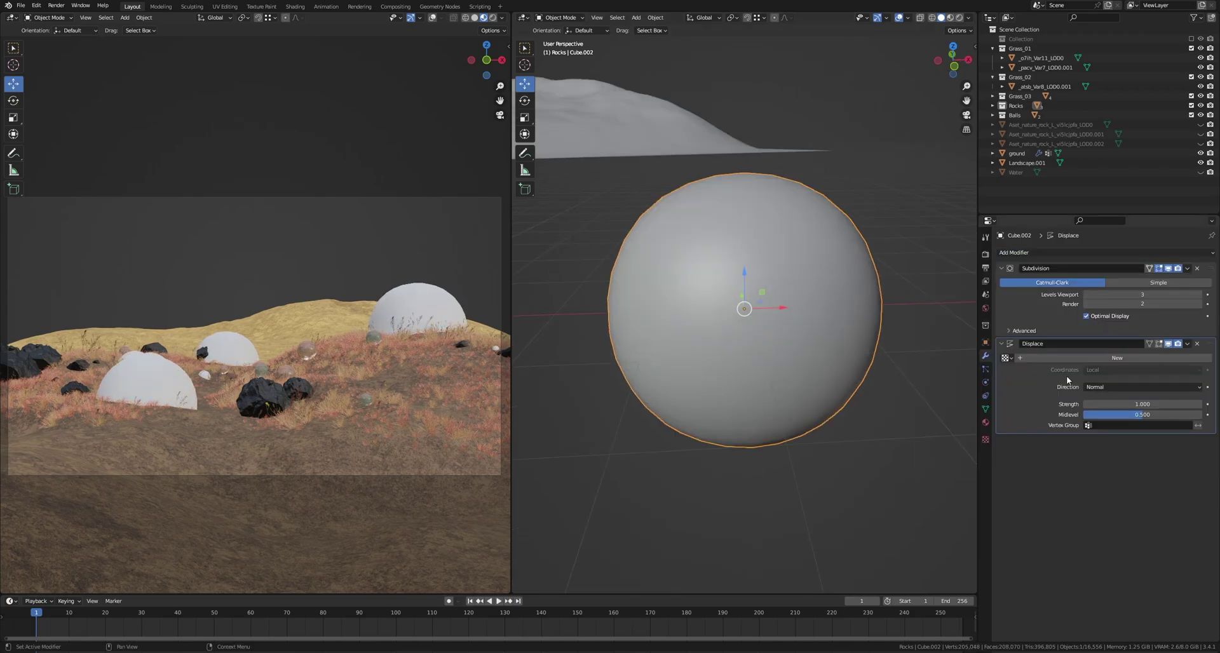
pyautogui.click(1086, 357)
pyautogui.click(1205, 357)
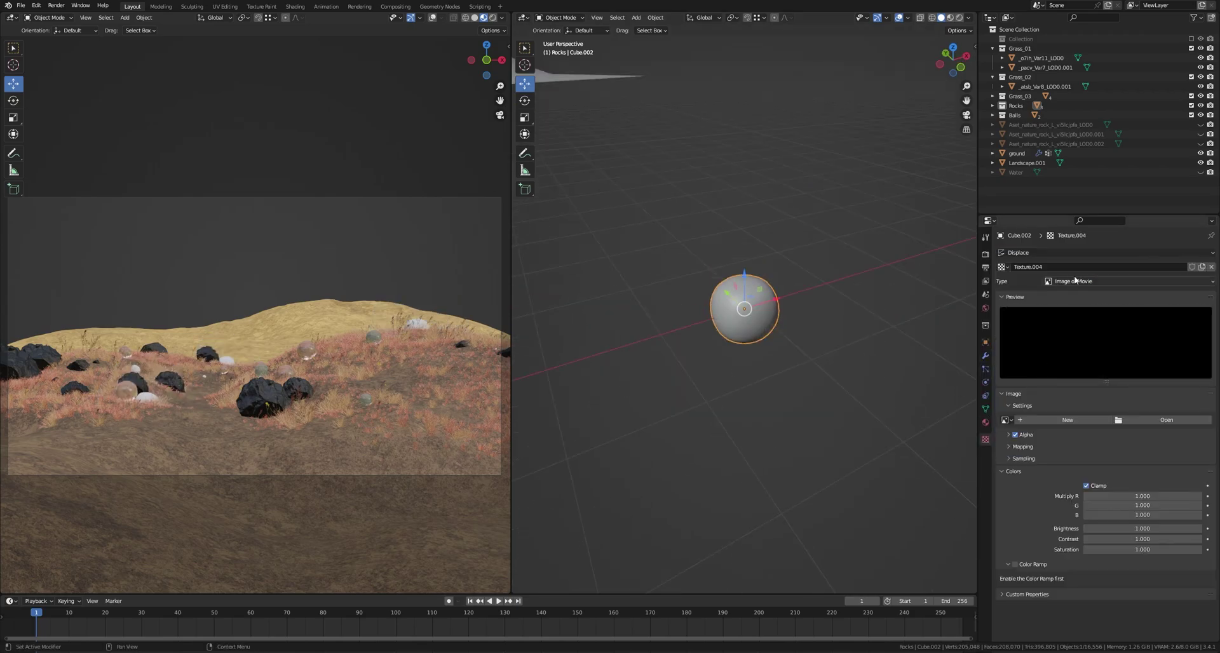
# Step: Set the displacement texture's type to Clouds, try out its size, and check the surface bumps
pyautogui.click(1093, 280)
pyautogui.click(1079, 297)
pyautogui.scroll(3, 794, 355)
pyautogui.moveTo(1066, 437); pyautogui.dragTo(1084, 437)
pyautogui.scroll(-3, 756, 383)
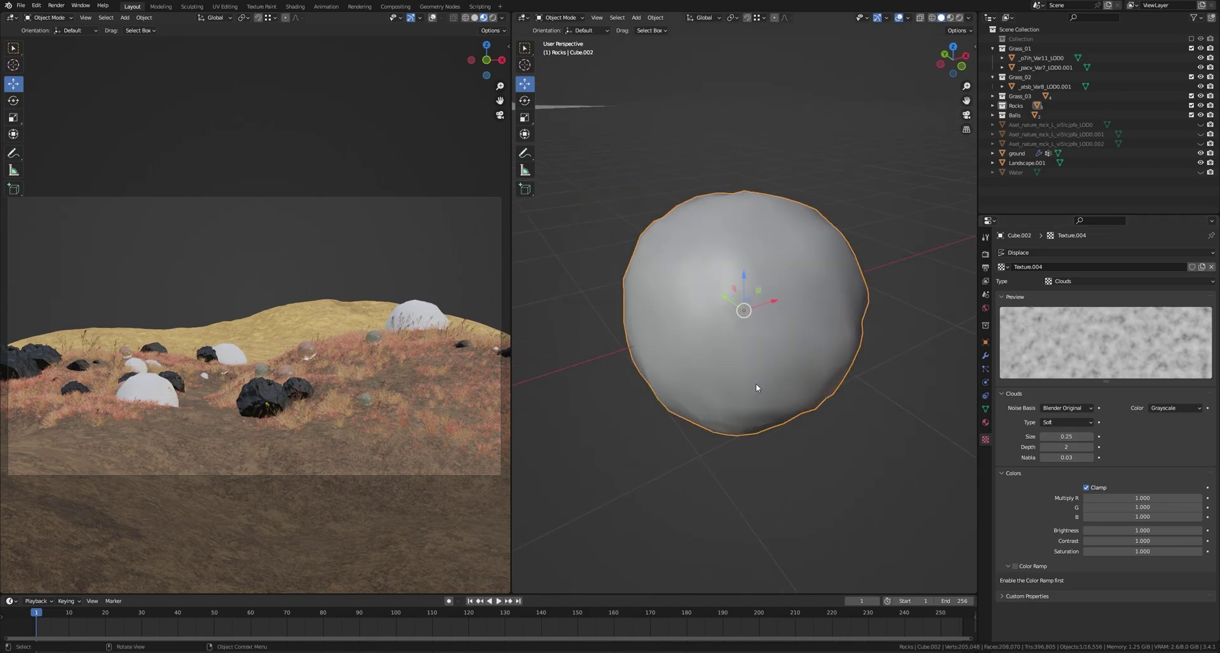
pyautogui.moveTo(756, 383)
pyautogui.mouseDown(button='middle')
pyautogui.moveTo(678, 350)
pyautogui.moveTo(750, 384)
pyautogui.mouseUp(button='middle')
# Step: Set the Displace strength to 0.08 and the Subdivision levels to 2 in the viewport and 5 for render
pyautogui.click(985, 356)
pyautogui.doubleClick(1166, 405)
pyautogui.write('.08')
pyautogui.press('Return')
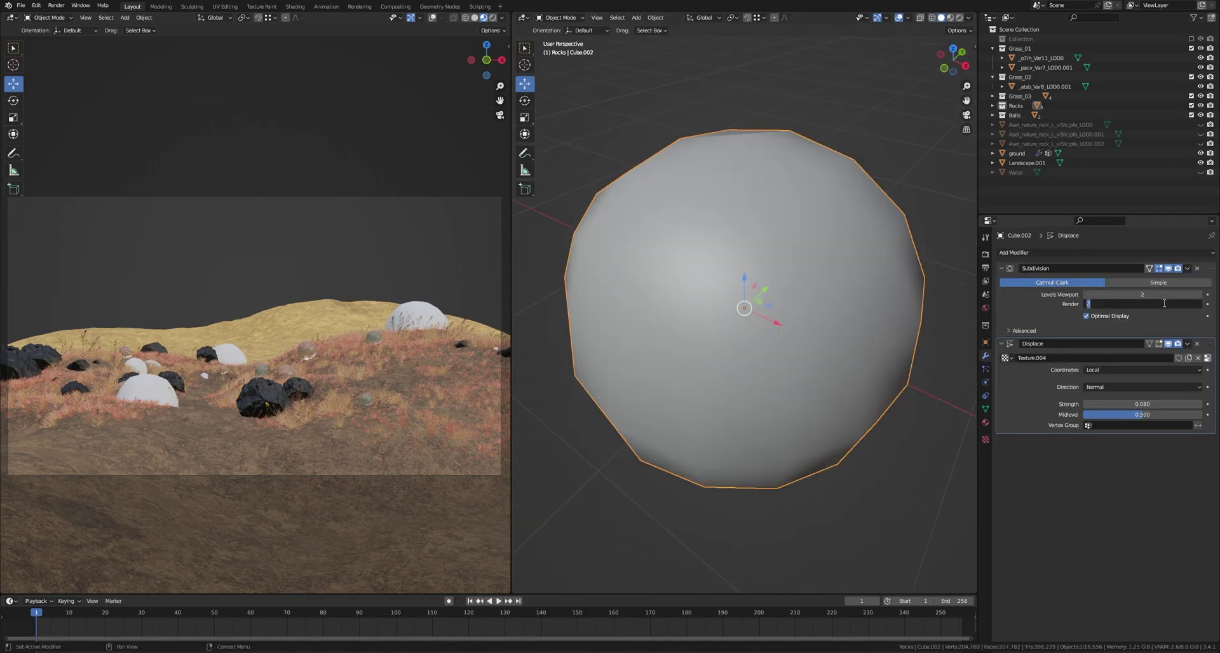
pyautogui.write('5')
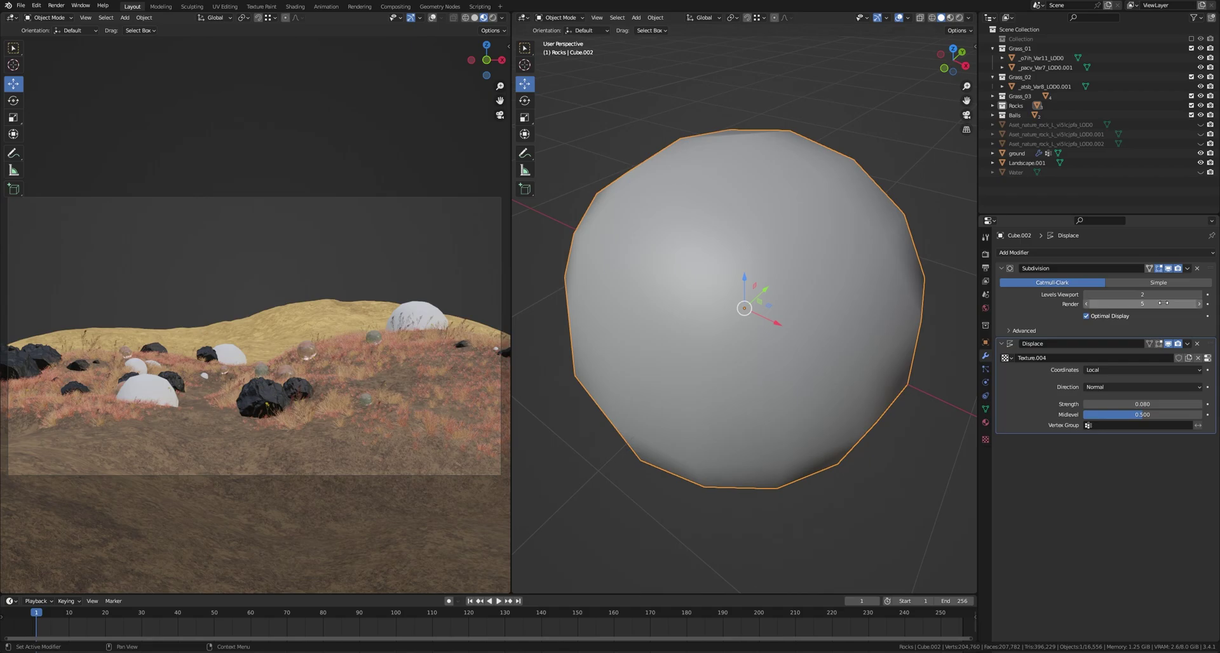
pyautogui.press('Return')
pyautogui.scroll(-2, 627, 388)
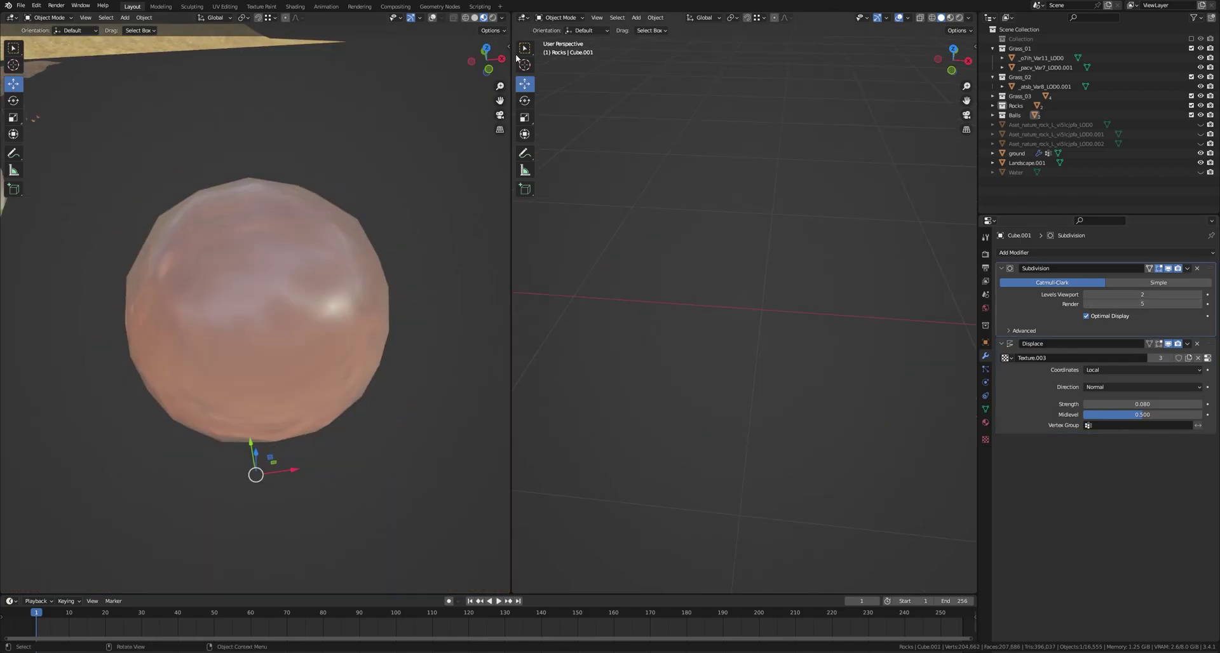
# Step: Show the ball's material nodes in the Shader Editor and check the Principled BSDF's base colour values
pyautogui.click(522, 18)
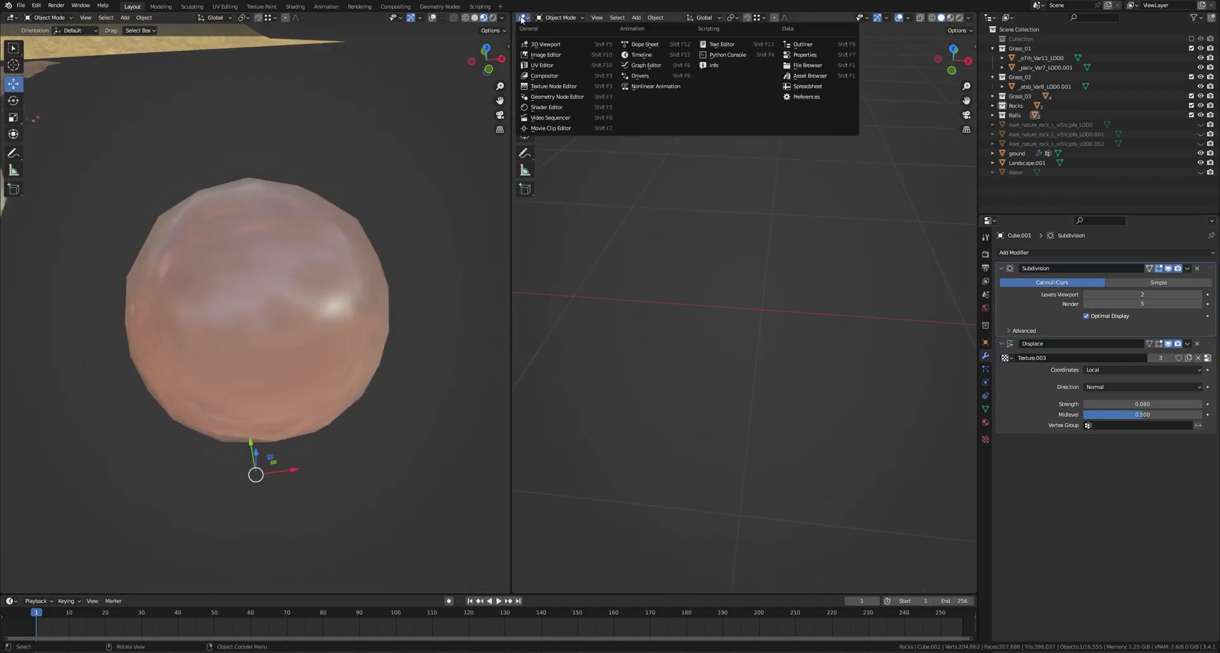
pyautogui.click(565, 110)
pyautogui.click(752, 292)
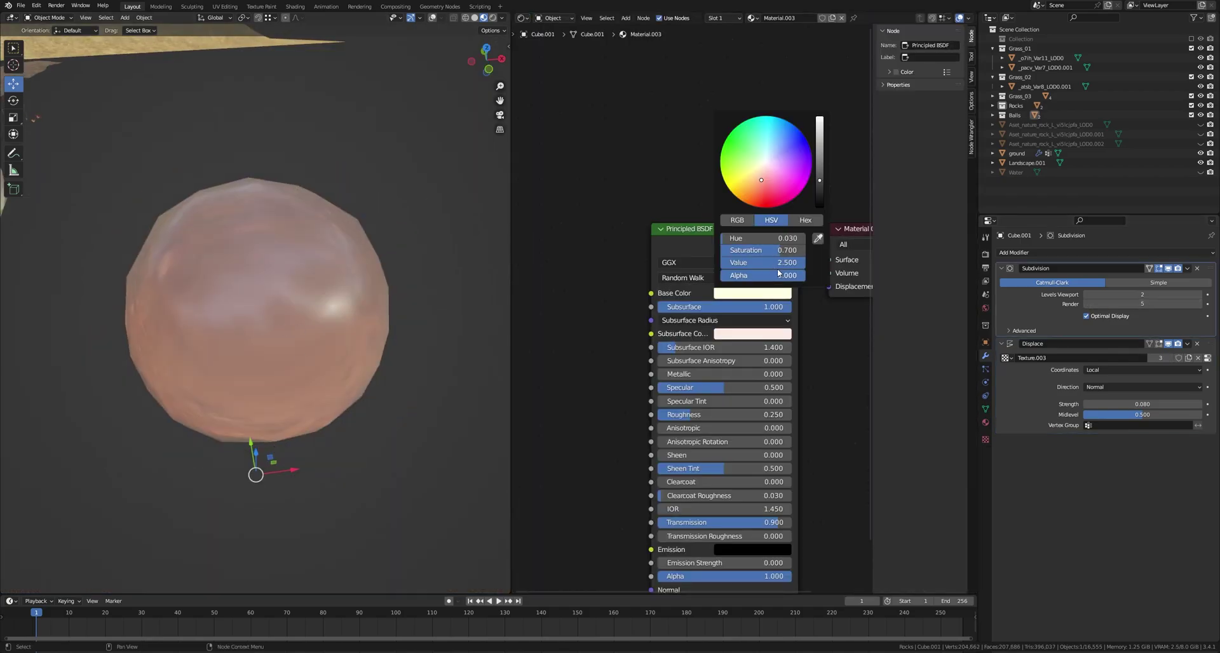
# Step: Try a lower Subsurface amount on the ball's material, return it to 1.000, and check the subsurface colour
pyautogui.moveTo(809, 348); pyautogui.dragTo(808, 337, button='middle')
pyautogui.moveTo(727, 296); pyautogui.dragTo(646, 296)
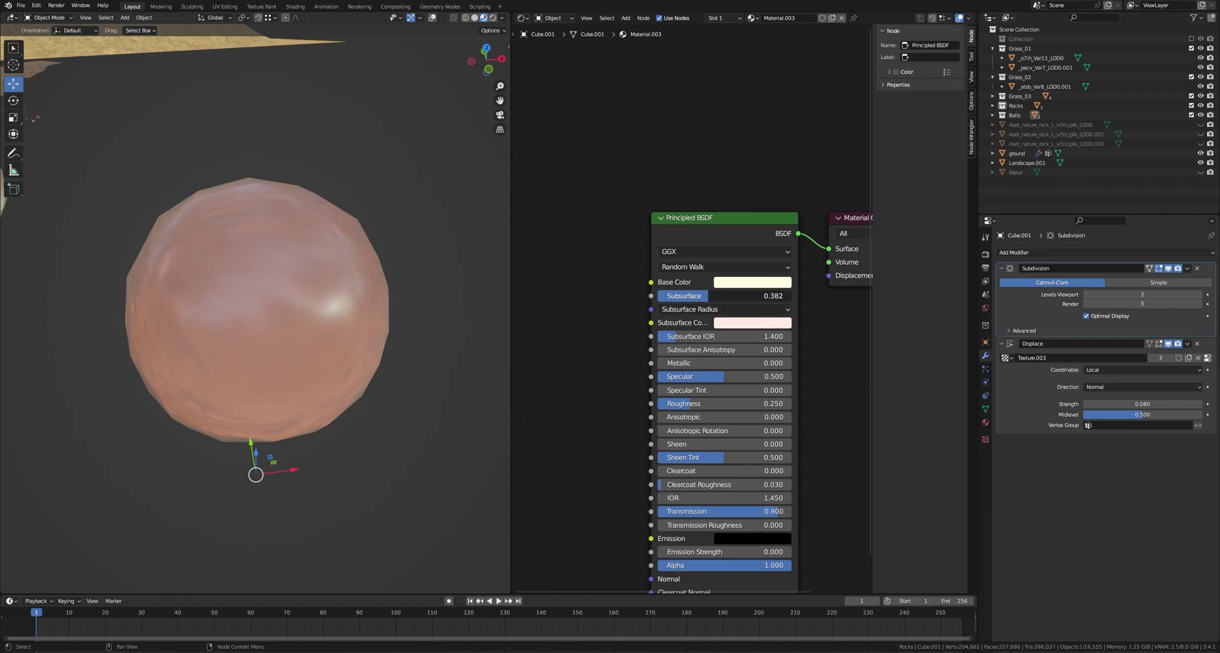
pyautogui.moveTo(728, 296); pyautogui.dragTo(788, 296)
pyautogui.click(752, 324)
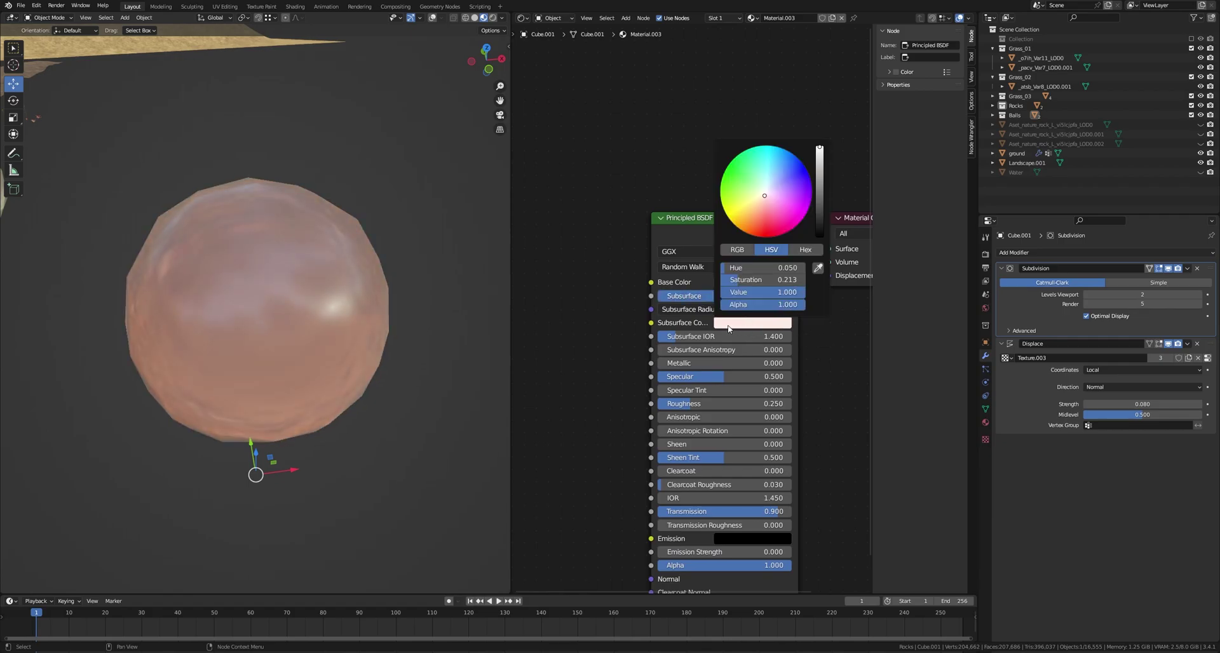
pyautogui.click(728, 329)
pyautogui.click(729, 328)
pyautogui.moveTo(773, 409); pyautogui.dragTo(760, 359, button='middle')
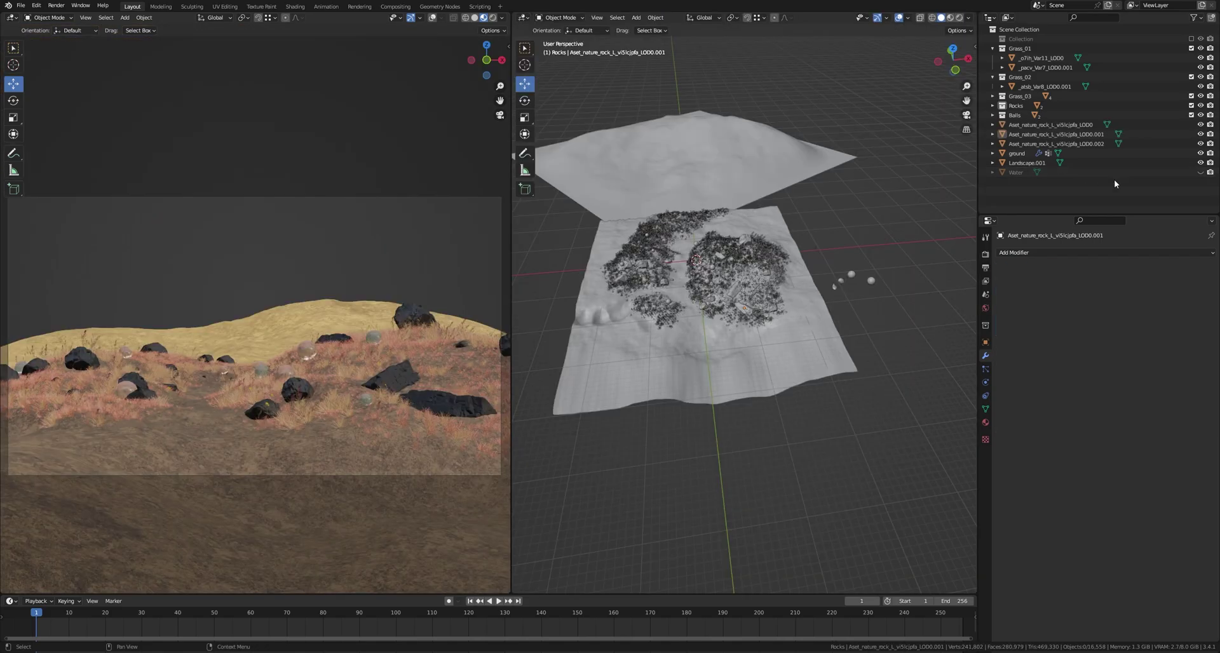
# Step: Unhide the Water plane and examine the Principled BSDF settings of its material
pyautogui.click(1200, 172)
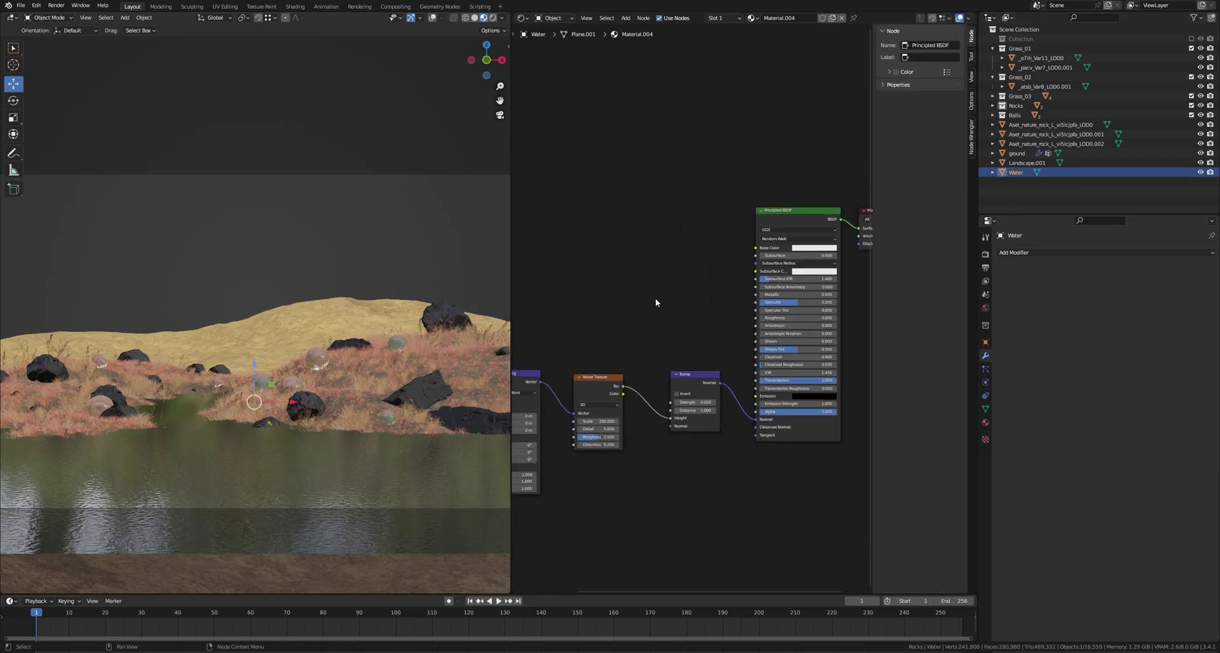
pyautogui.scroll(5, 654, 298)
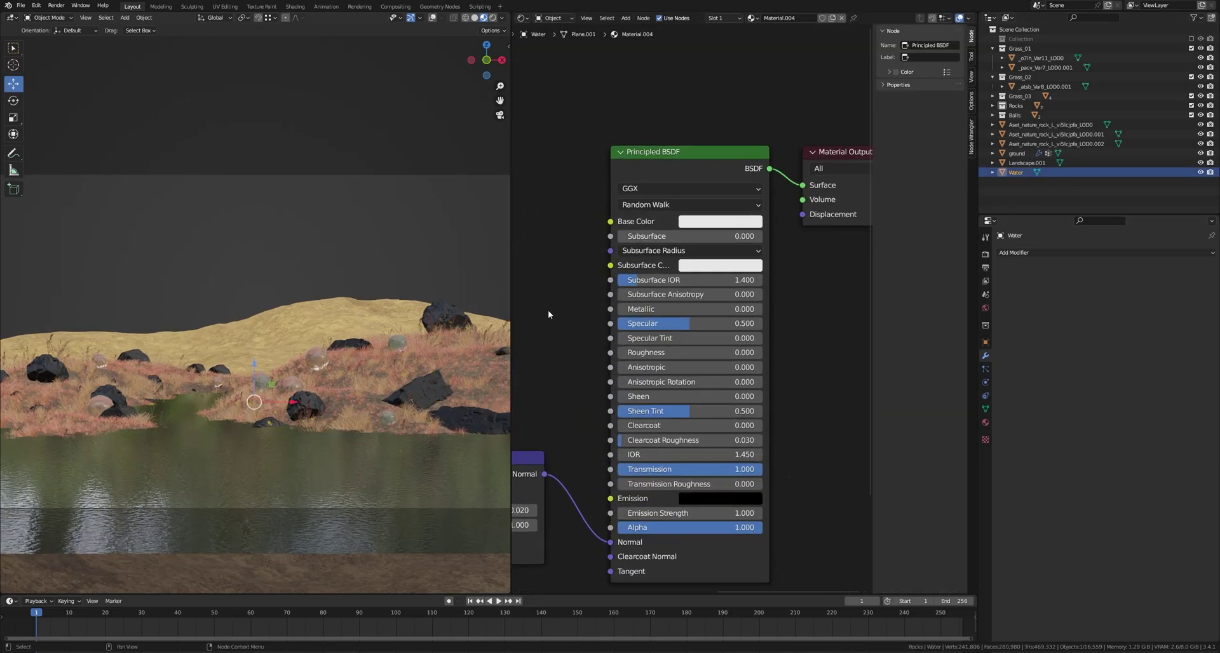
pyautogui.click(726, 256)
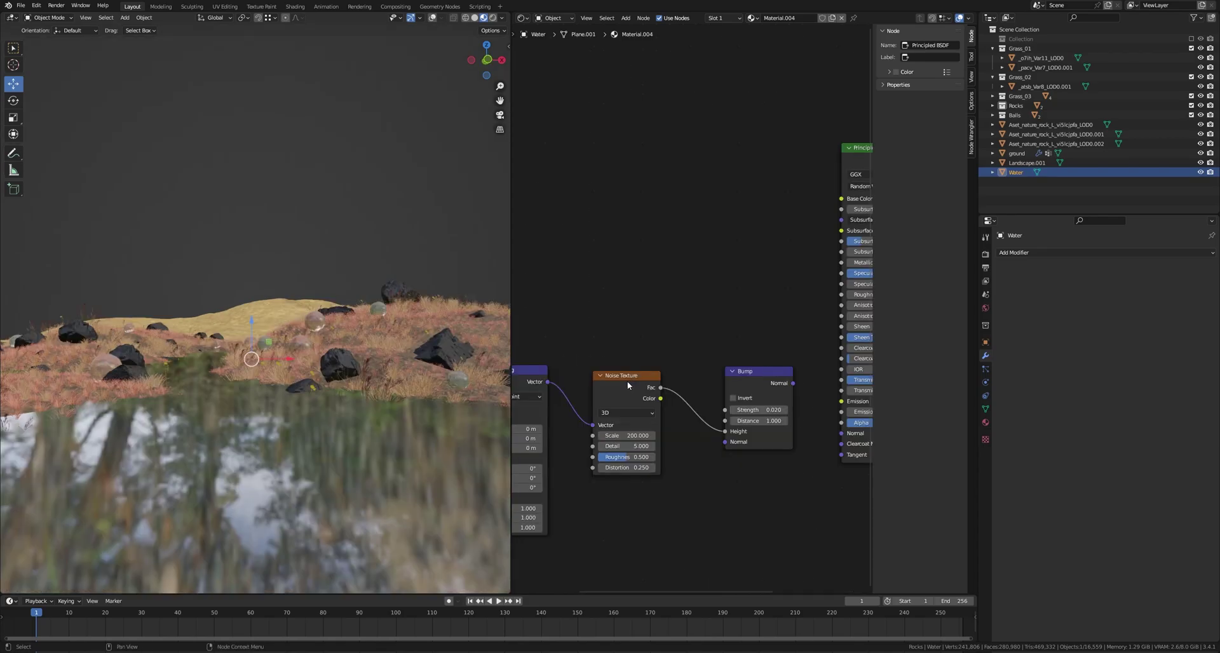
# Step: Preview the water material's Noise Texture on the surface and check its scale, detail, roughness and distortion settings
pyautogui.scroll(2, 682, 496)
pyautogui.click(645, 379)
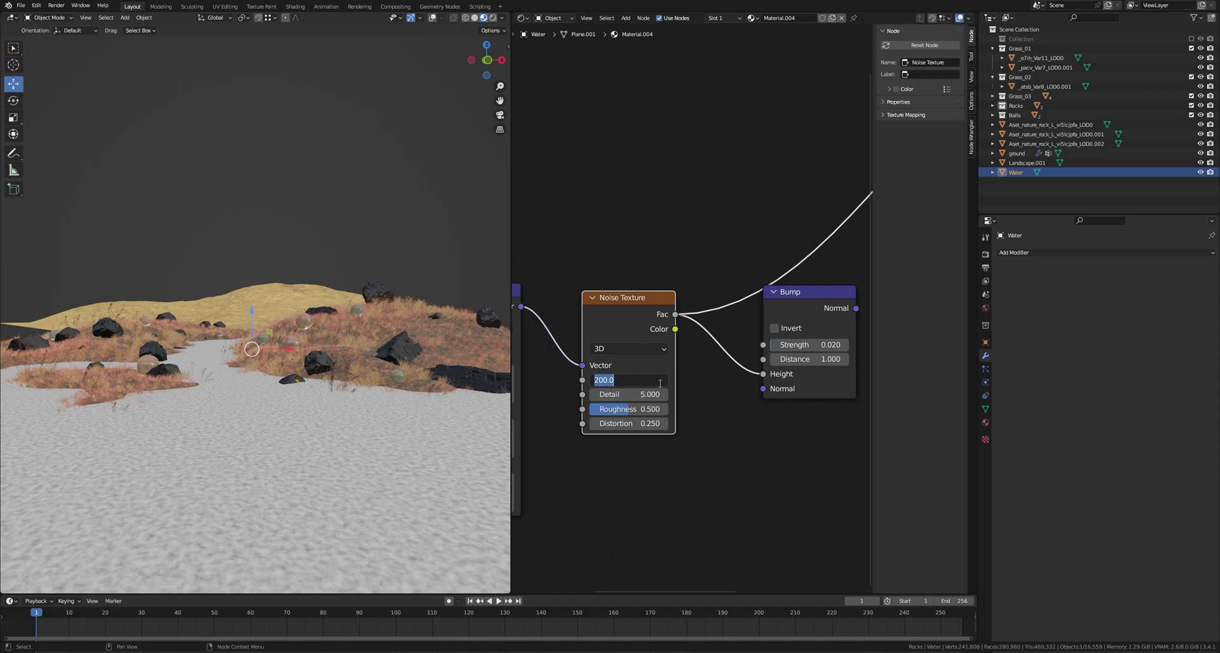
pyautogui.press('Return')
pyautogui.moveTo(672, 414); pyautogui.dragTo(678, 396, button='middle')
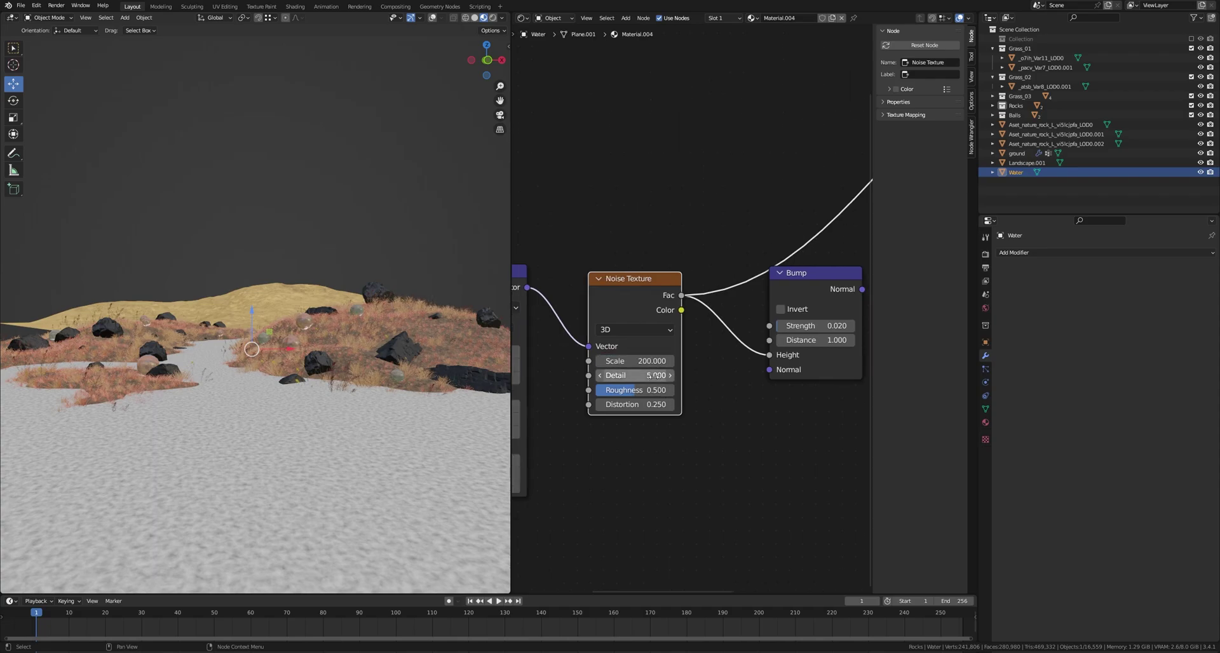
pyautogui.scroll(-1, 701, 436)
pyautogui.scroll(1, 660, 378)
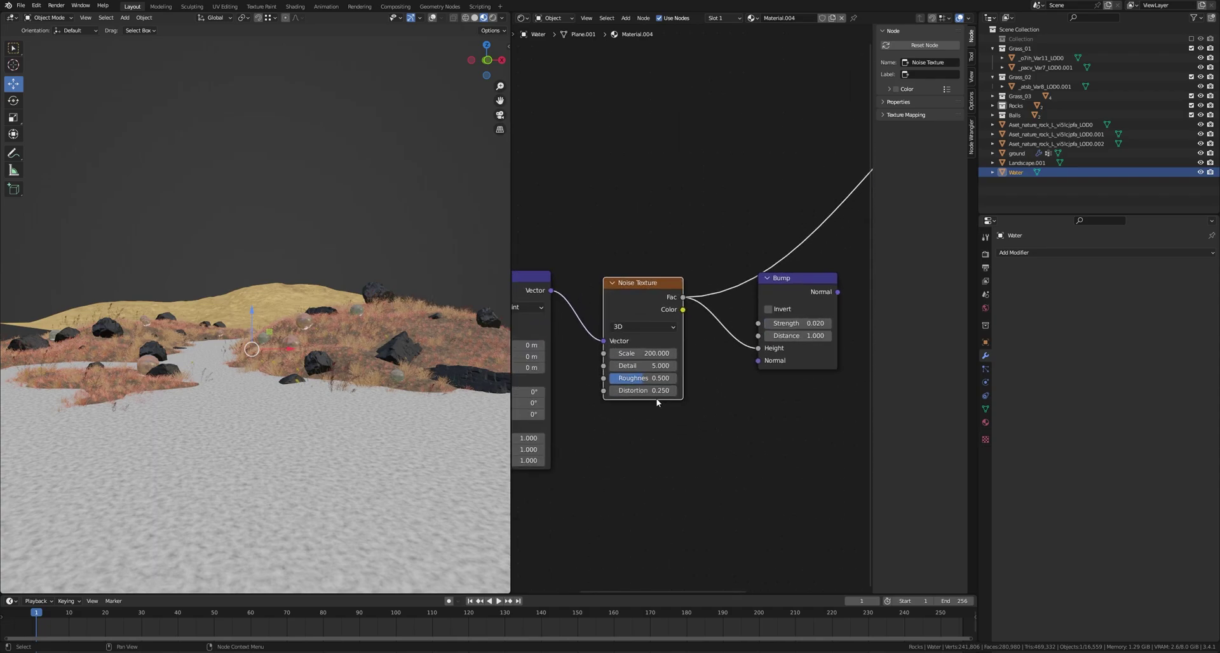
pyautogui.scroll(-2, 667, 438)
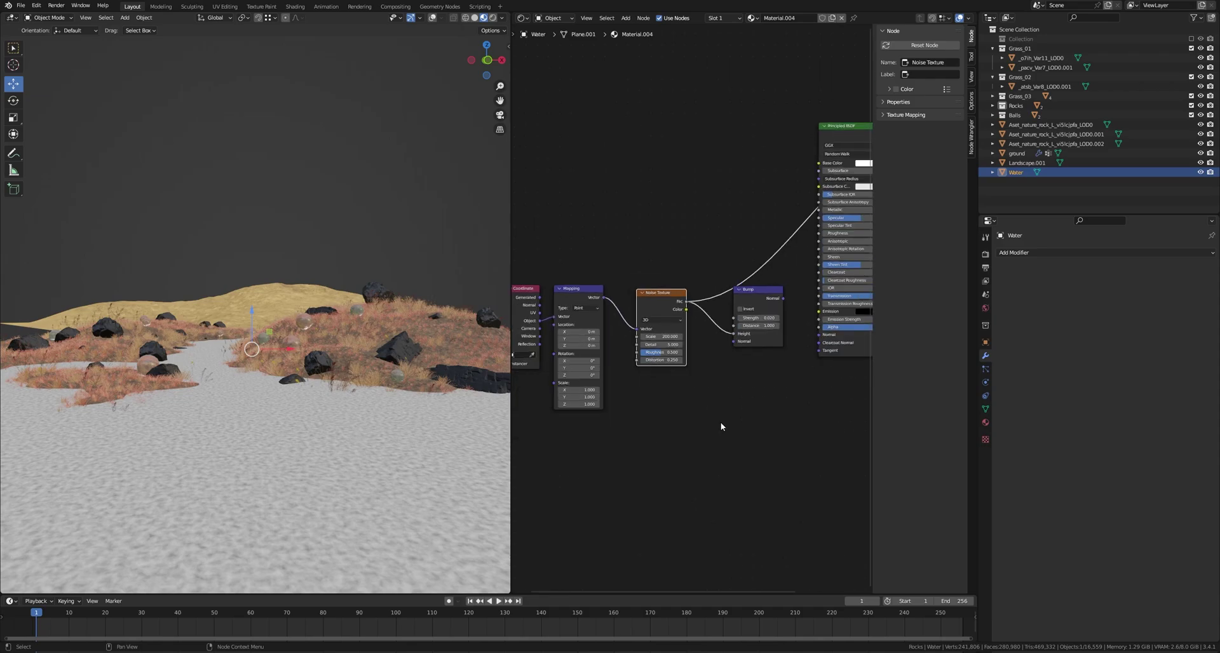
# Step: Connect the water material's Bump Normal output to the Normal input of the Principled BSDF
pyautogui.moveTo(721, 426); pyautogui.dragTo(640, 447, button='middle')
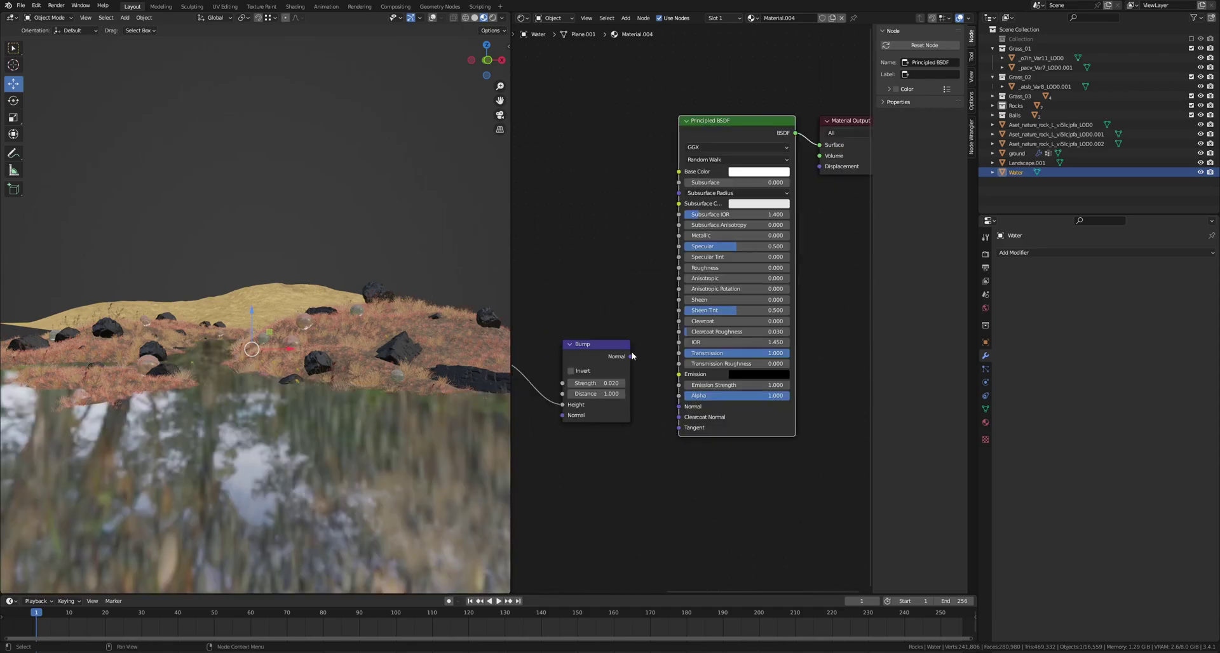
pyautogui.moveTo(631, 357); pyautogui.dragTo(679, 406)
pyautogui.scroll(3, 656, 319)
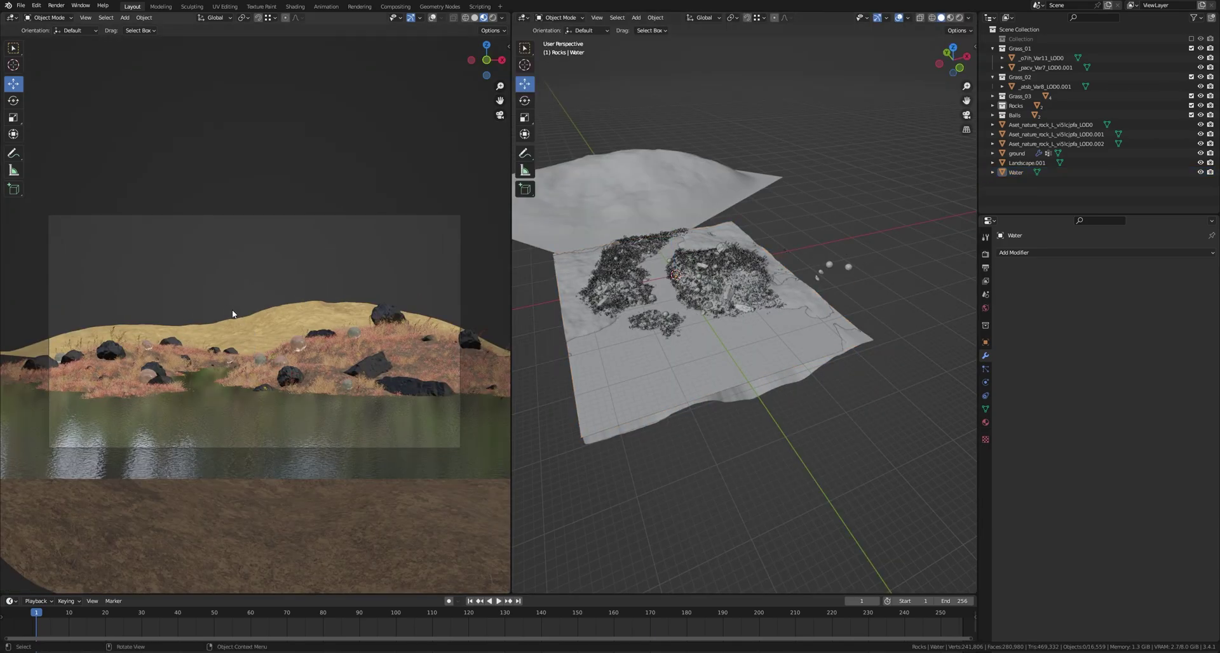
# Step: Switch the camera view to rendered shading and orbit the second viewport to see the sun above the terrain
pyautogui.click(492, 17)
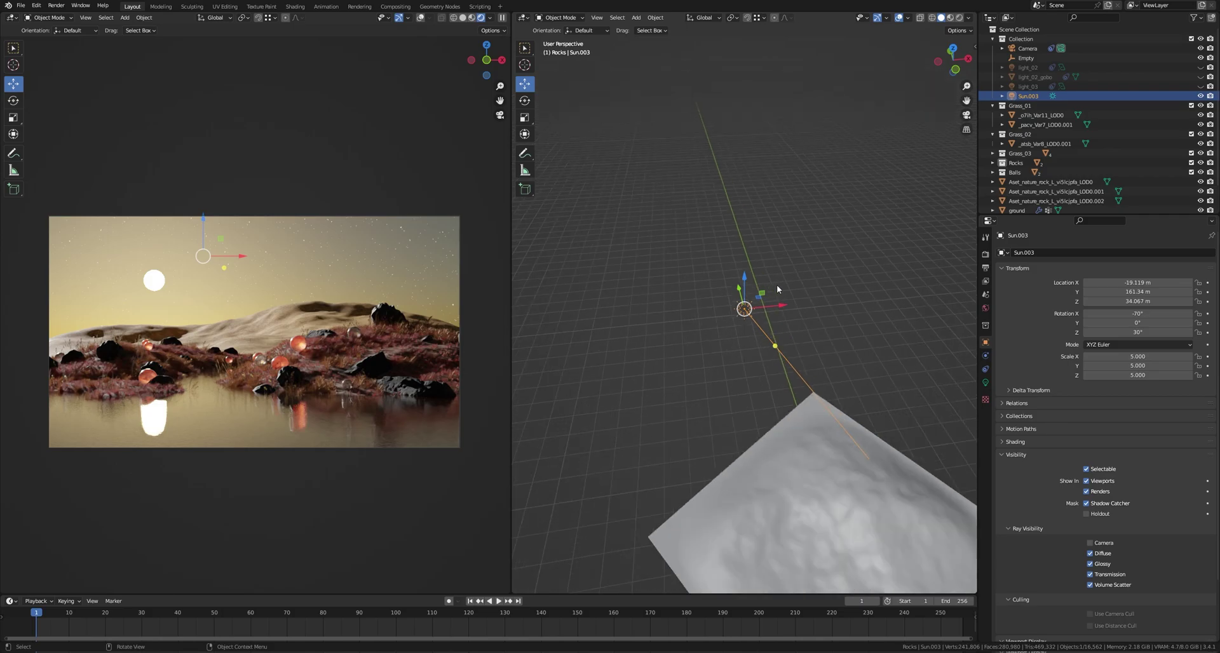
pyautogui.moveTo(777, 284); pyautogui.dragTo(937, 343, button='middle')
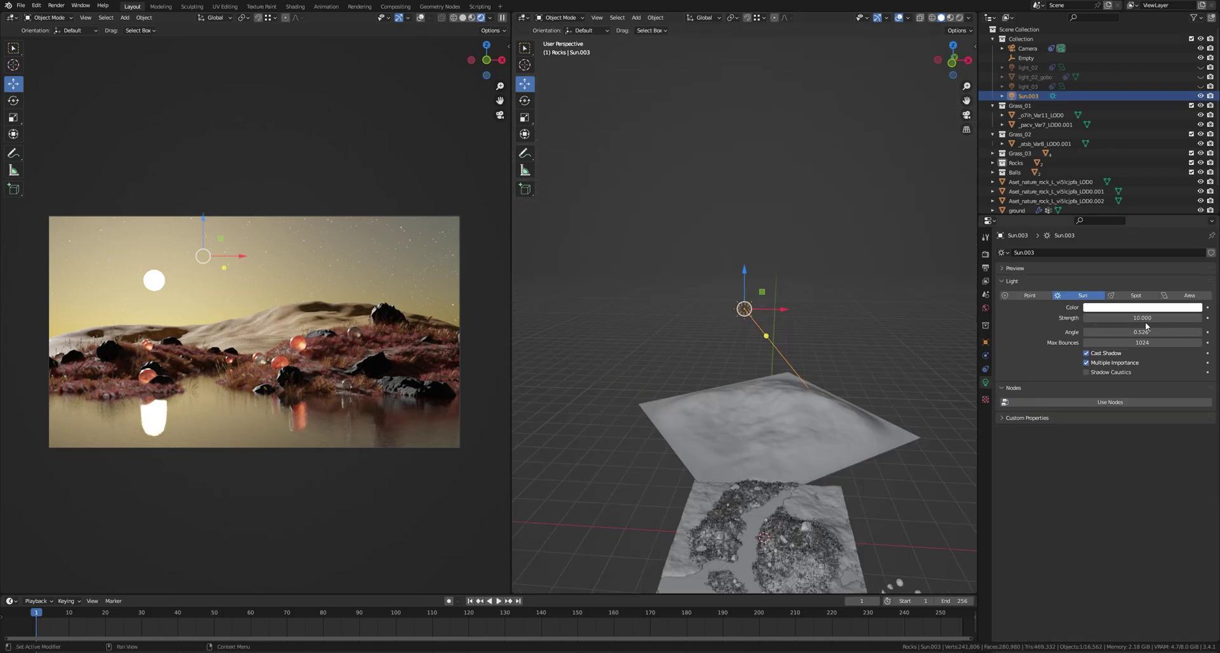
# Step: Try a more saturated colour for the Sun.003 light and undo it
pyautogui.click(1146, 307)
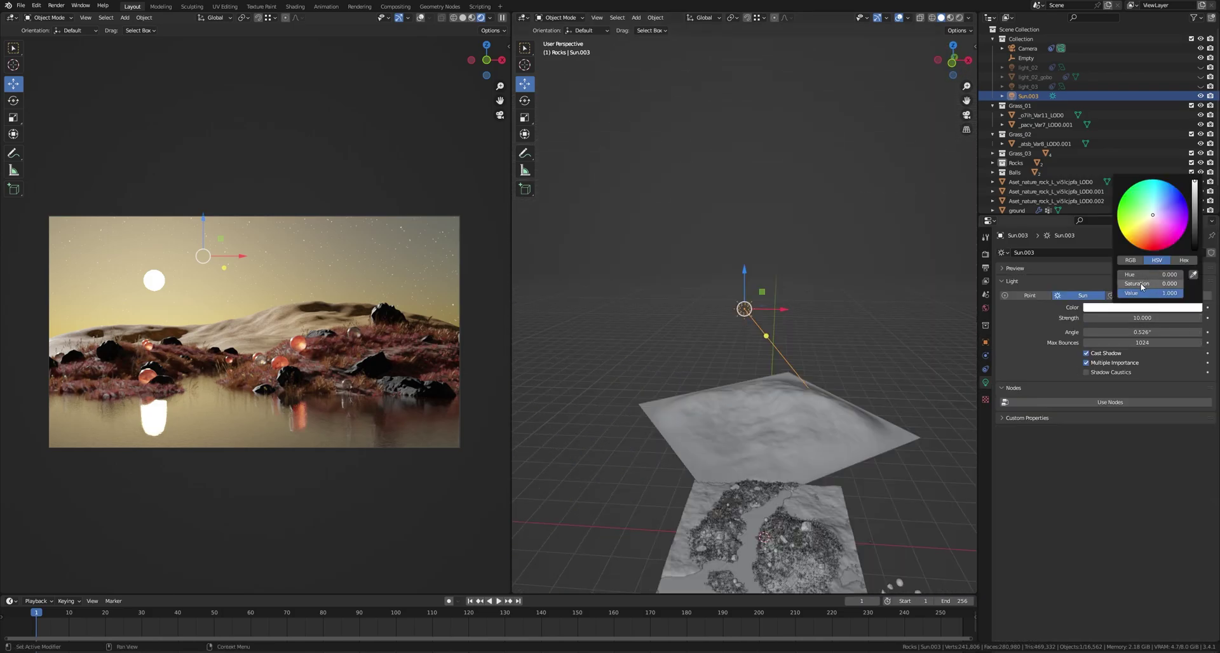
pyautogui.moveTo(1141, 285); pyautogui.dragTo(1153, 286)
pyautogui.hotkey('ctrl', 'z')
pyautogui.hotkey('ctrl', 'z')
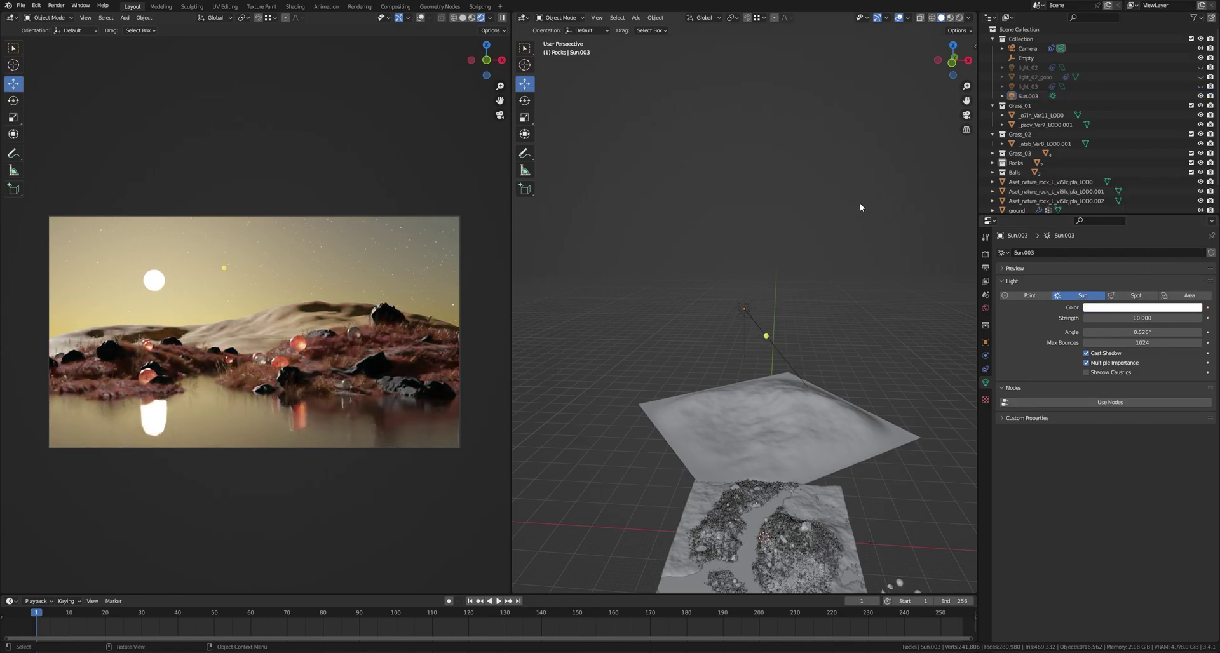
# Step: Show the transform values of the Sun.003 light to check its location and rotation
pyautogui.press('n')
pyautogui.click(745, 309)
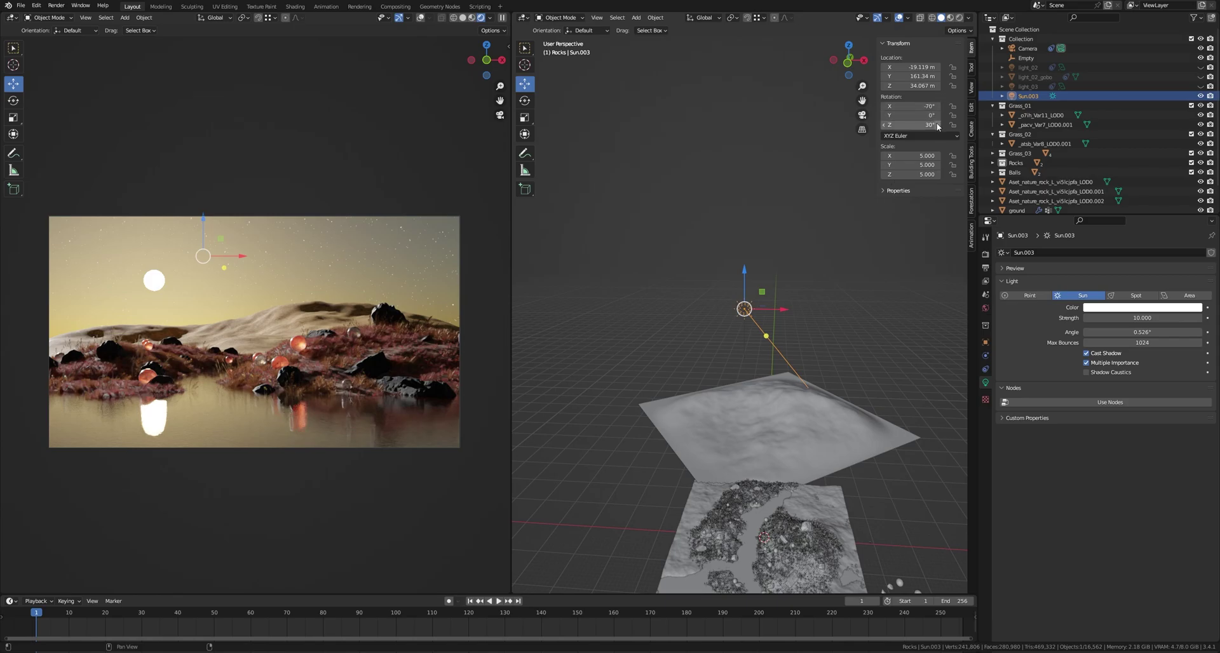
# Step: Unhide the light_03 area light, select it, and frame it in the viewport to inspect its placement
pyautogui.click(1127, 88)
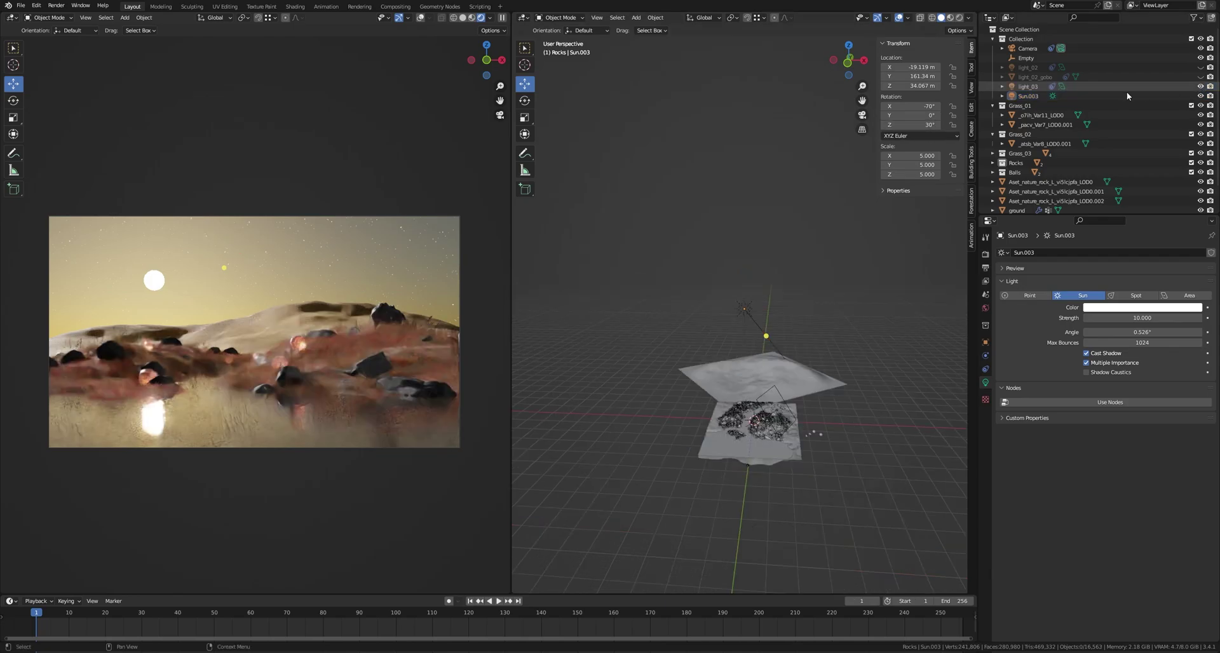
pyautogui.press('KP_Decimal')
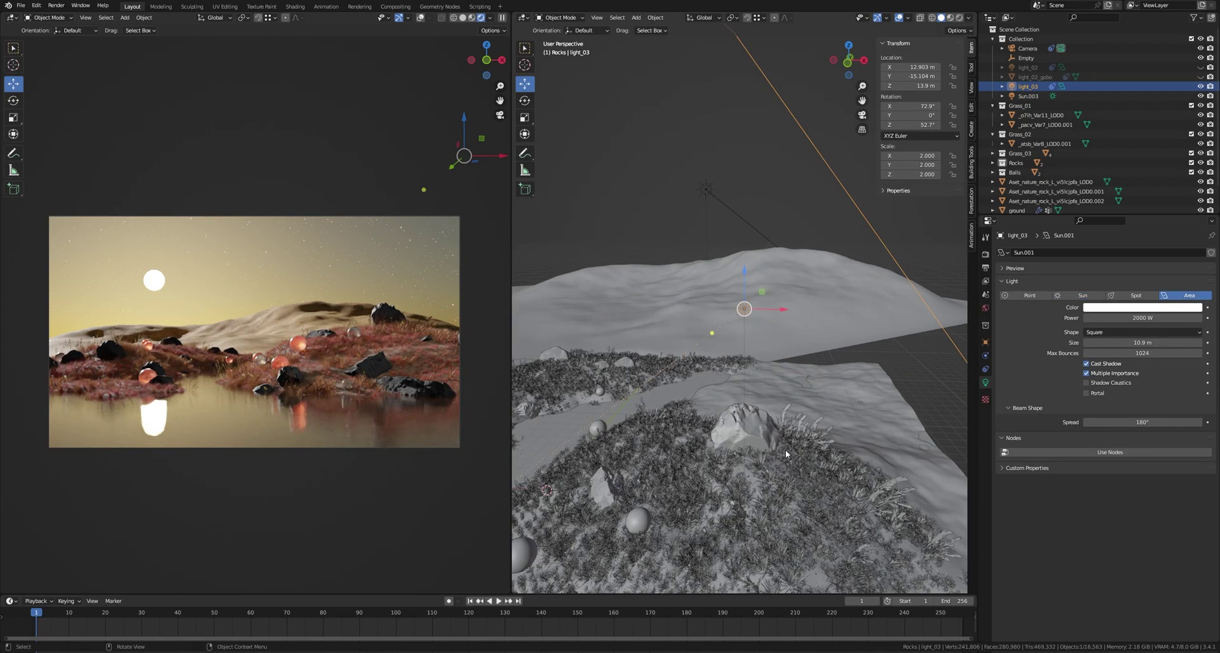
pyautogui.moveTo(785, 450); pyautogui.dragTo(796, 432, button='middle')
pyautogui.scroll(-6, 795, 428)
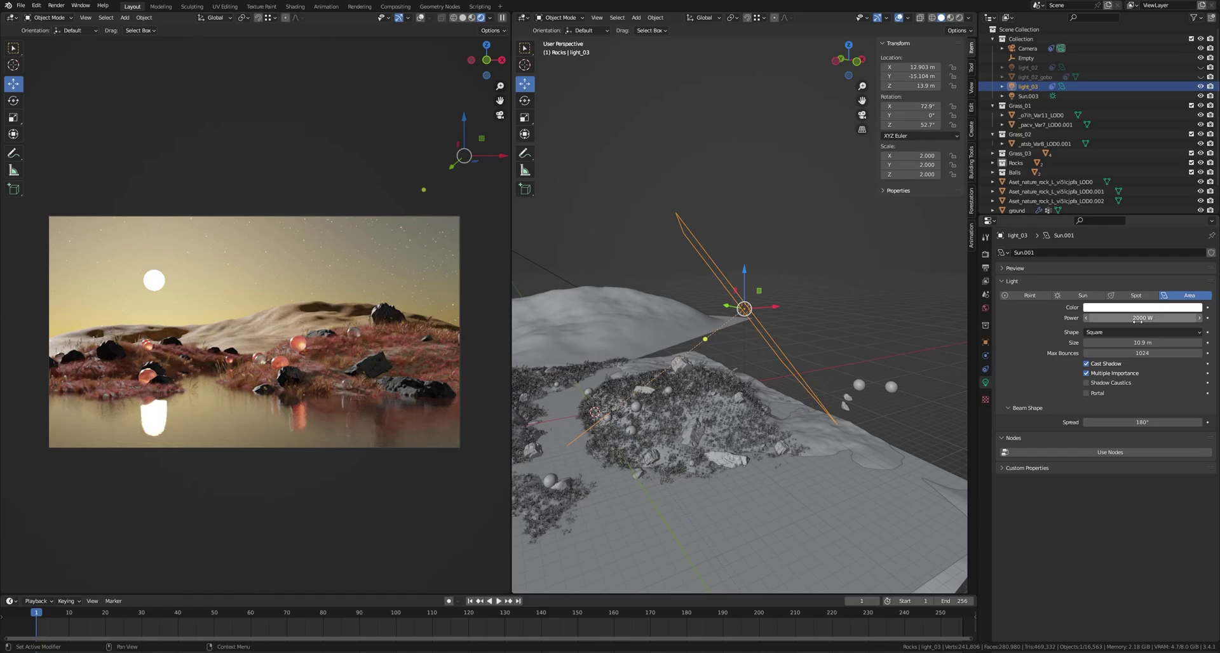
# Step: Look closely at the rocks in the render and compare the lighting with light_03 hidden and shown
pyautogui.hotkey('alt', 'a')
pyautogui.scroll(4, 408, 393)
pyautogui.keyDown('shift'); pyautogui.moveTo(408, 393); pyautogui.dragTo(354, 356, button='middle'); pyautogui.keyUp('shift')
pyautogui.scroll(3, 352, 350)
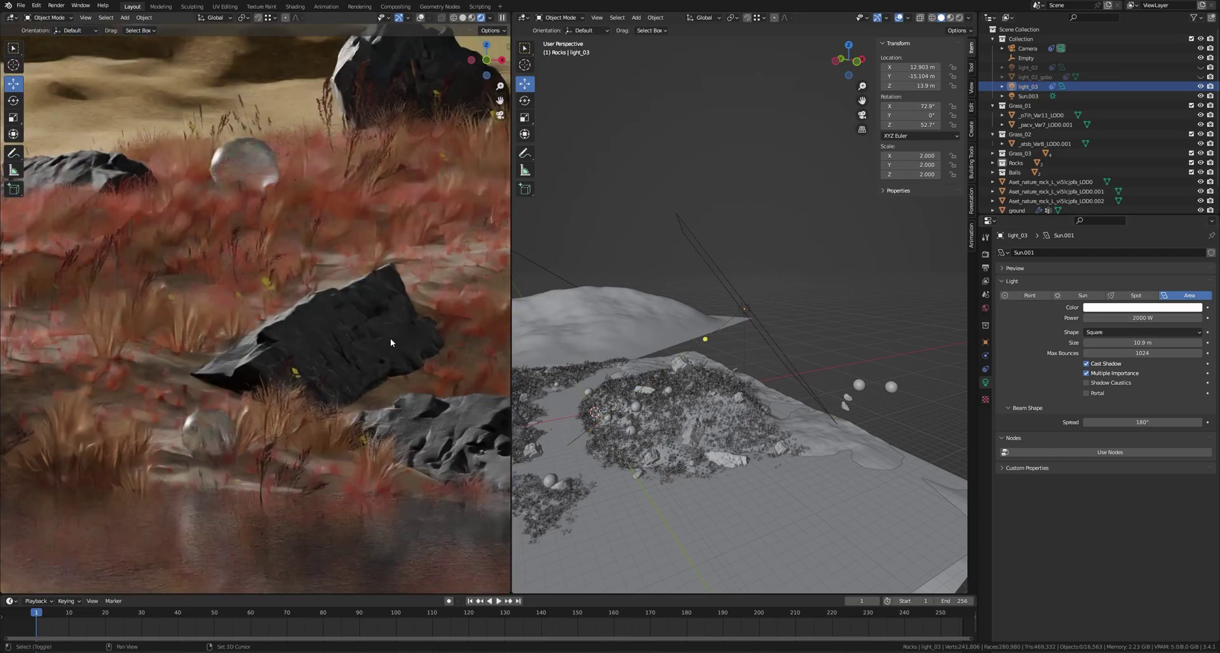
pyautogui.click(1199, 87)
pyautogui.click(1199, 87)
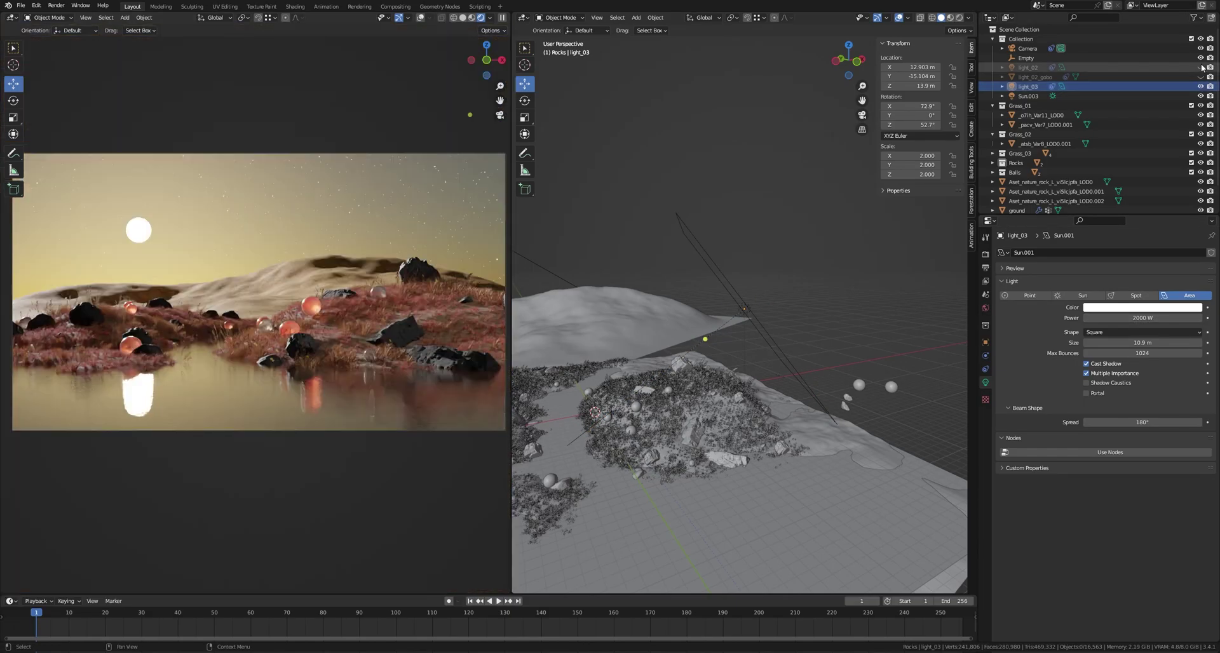
# Step: Unhide the light_02 area light, select it, and frame it in the viewport
pyautogui.click(1200, 68)
pyautogui.click(1028, 68)
pyautogui.press('KP_Decimal')
pyautogui.scroll(6, 309, 289)
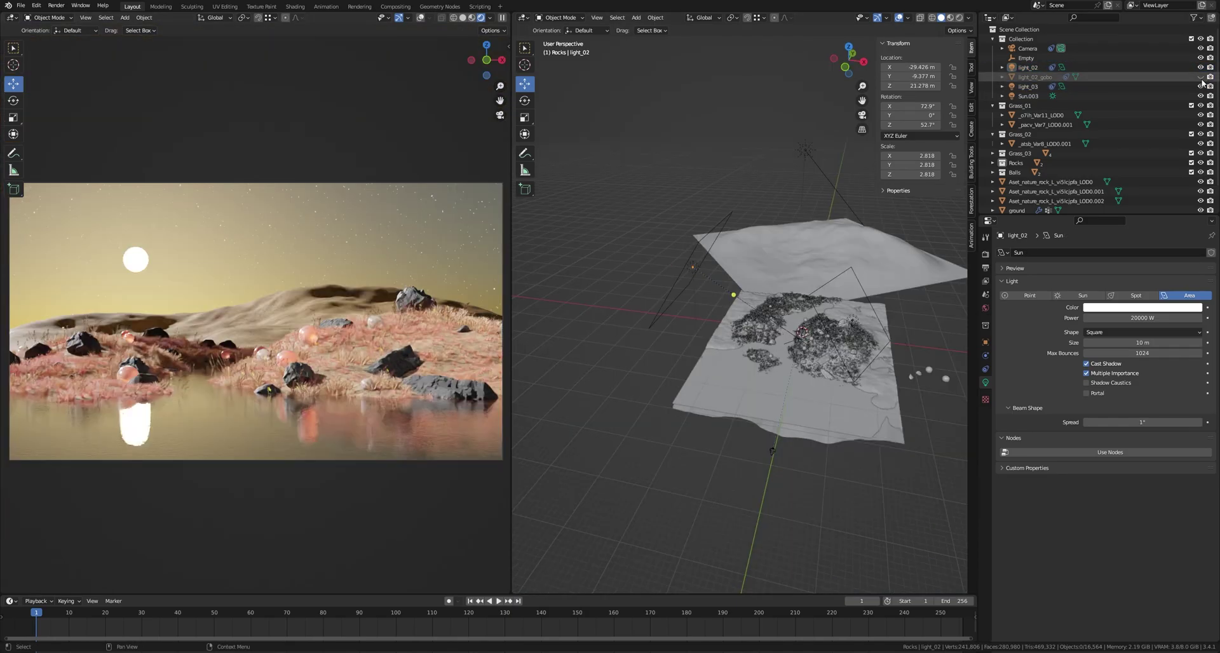
# Step: Unhide the light_02_gobo plane, select it, and frame it in the viewport
pyautogui.click(1200, 76)
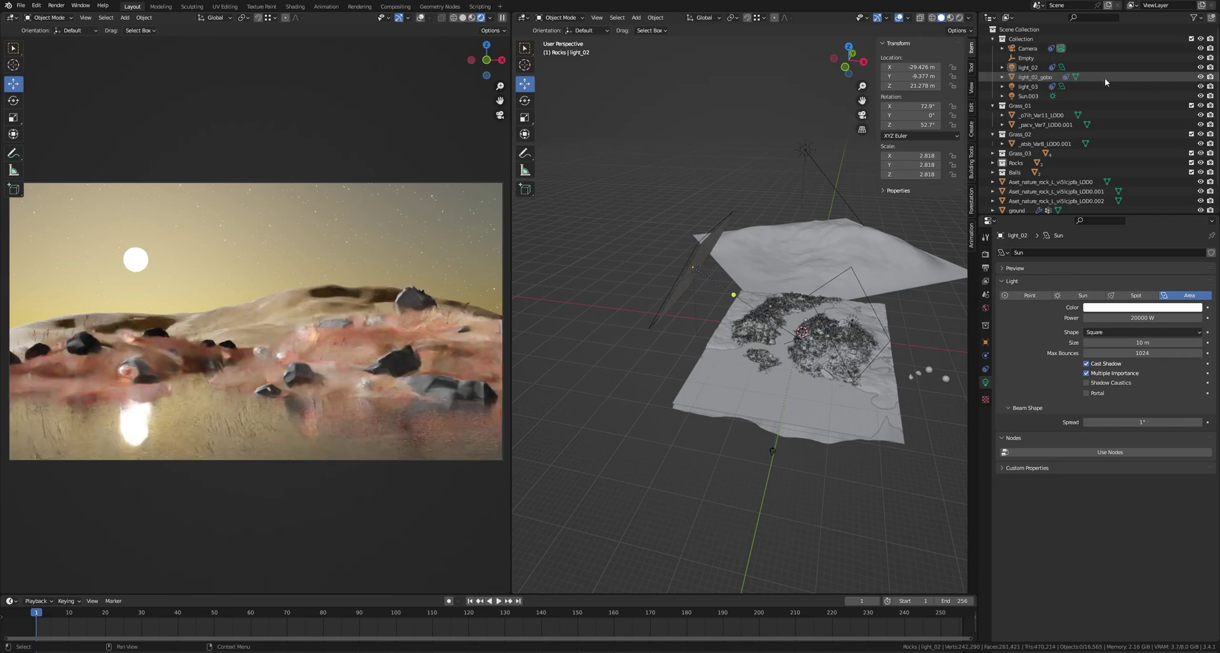
pyautogui.click(1042, 77)
pyautogui.press('KP_Decimal')
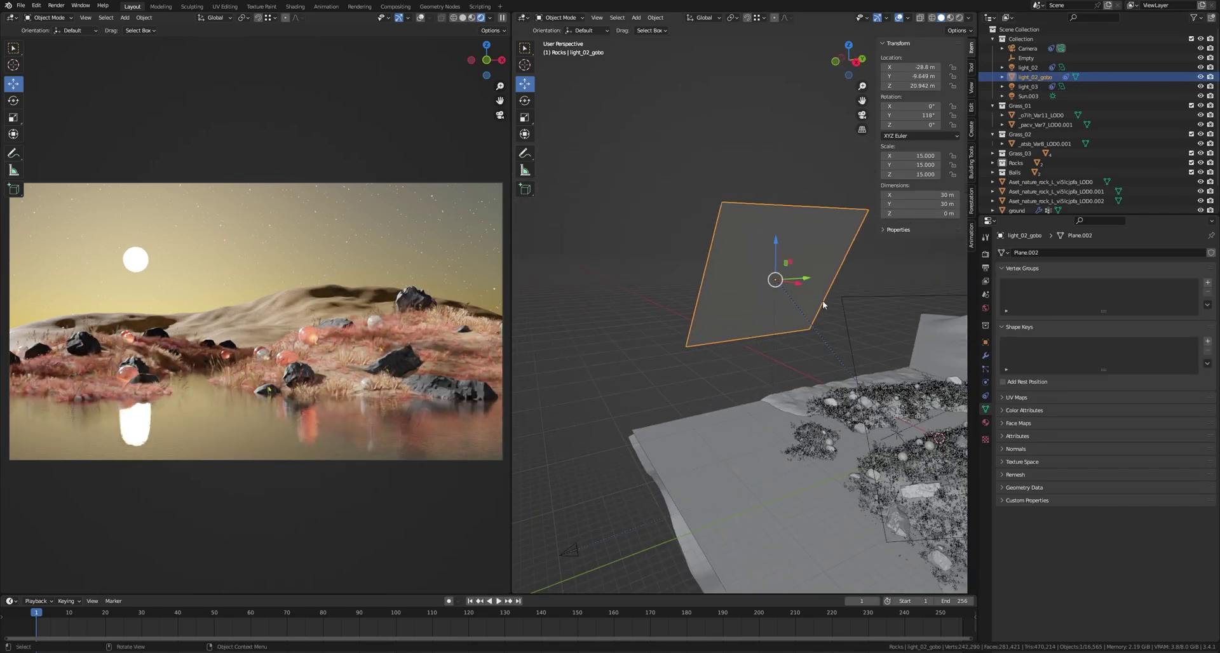
pyautogui.moveTo(754, 261); pyautogui.dragTo(710, 290, button='middle')
# Step: Show the light_02_gobo material's nodes in the Shader Editor and preview its Noise Texture on the plane
pyautogui.click(523, 18)
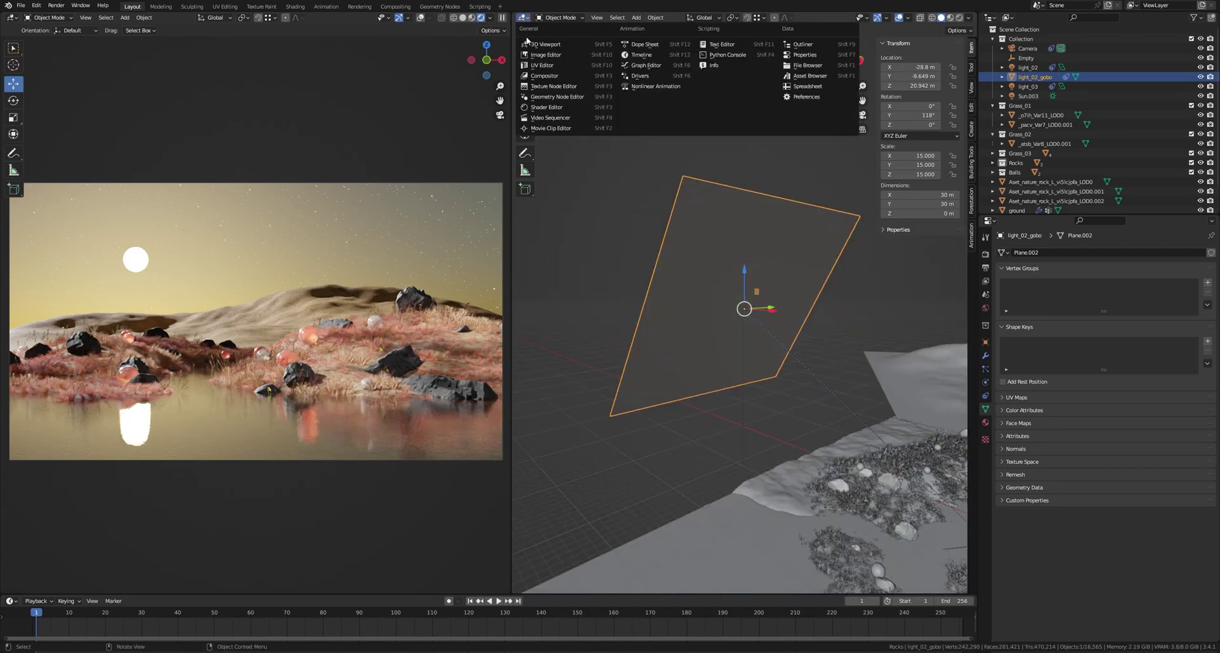
pyautogui.click(553, 110)
pyautogui.scroll(-5, 648, 232)
pyautogui.scroll(-3, 680, 407)
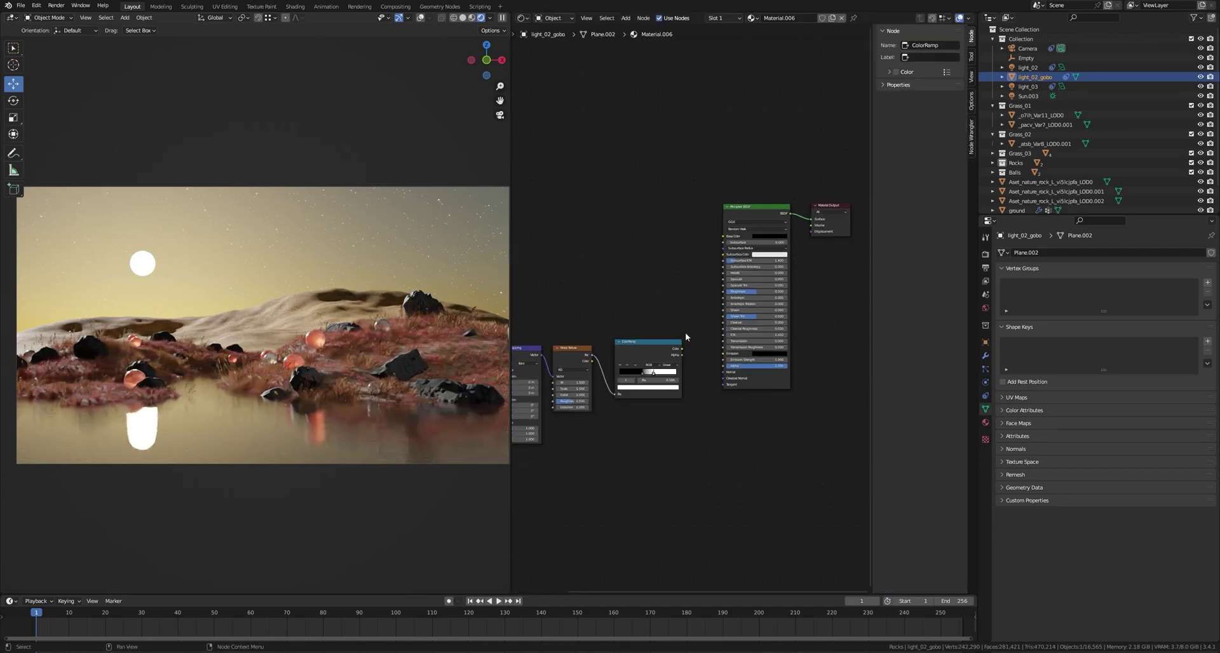
pyautogui.moveTo(643, 282); pyautogui.dragTo(608, 299, button='middle')
pyautogui.keyDown('ctrl'); pyautogui.keyDown('shift'); pyautogui.click(642, 317); pyautogui.keyUp('shift'); pyautogui.keyUp('ctrl')
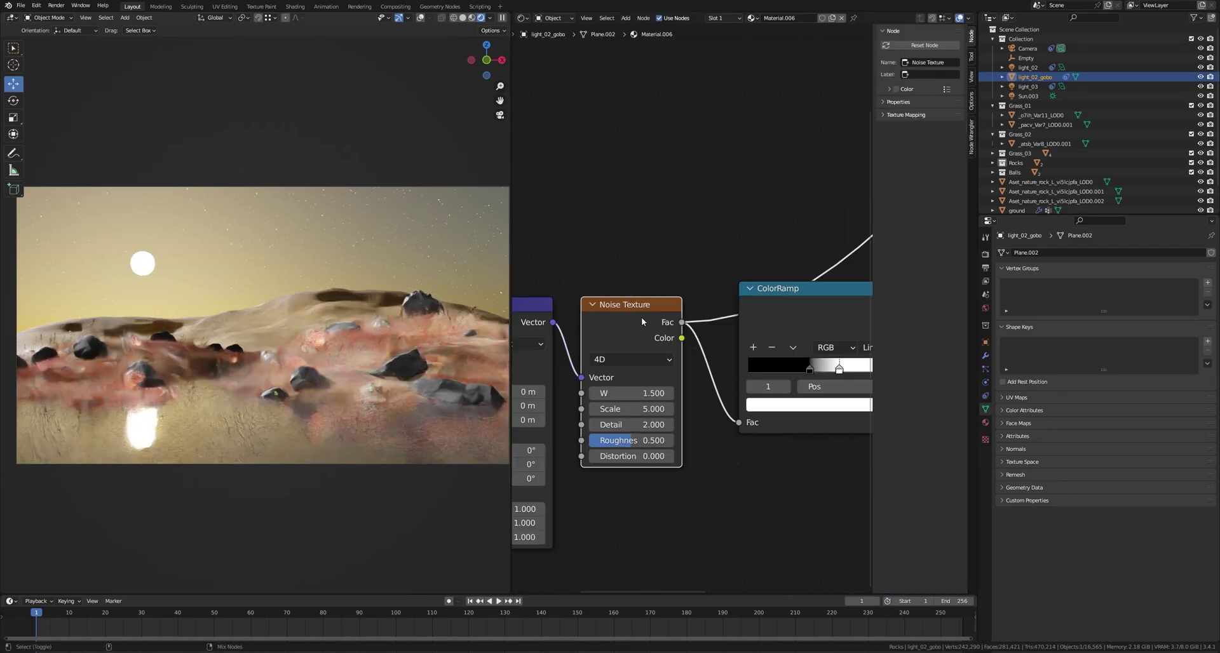
pyautogui.scroll(-1, 376, 352)
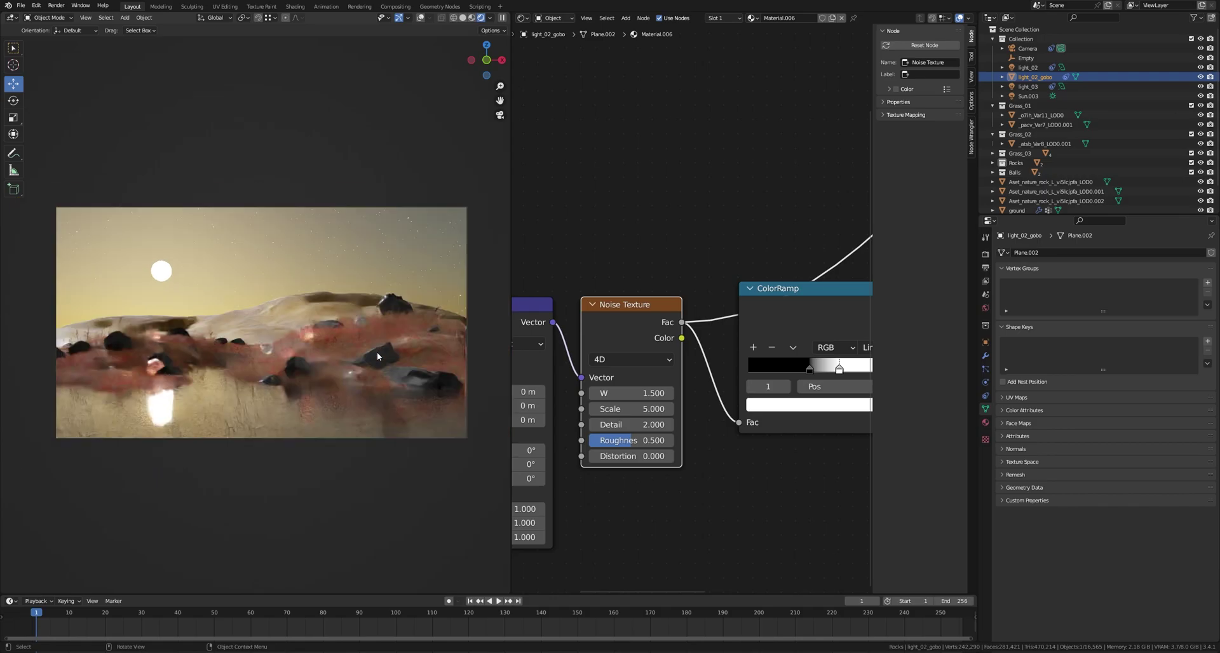
pyautogui.moveTo(376, 352); pyautogui.dragTo(279, 360, button='middle')
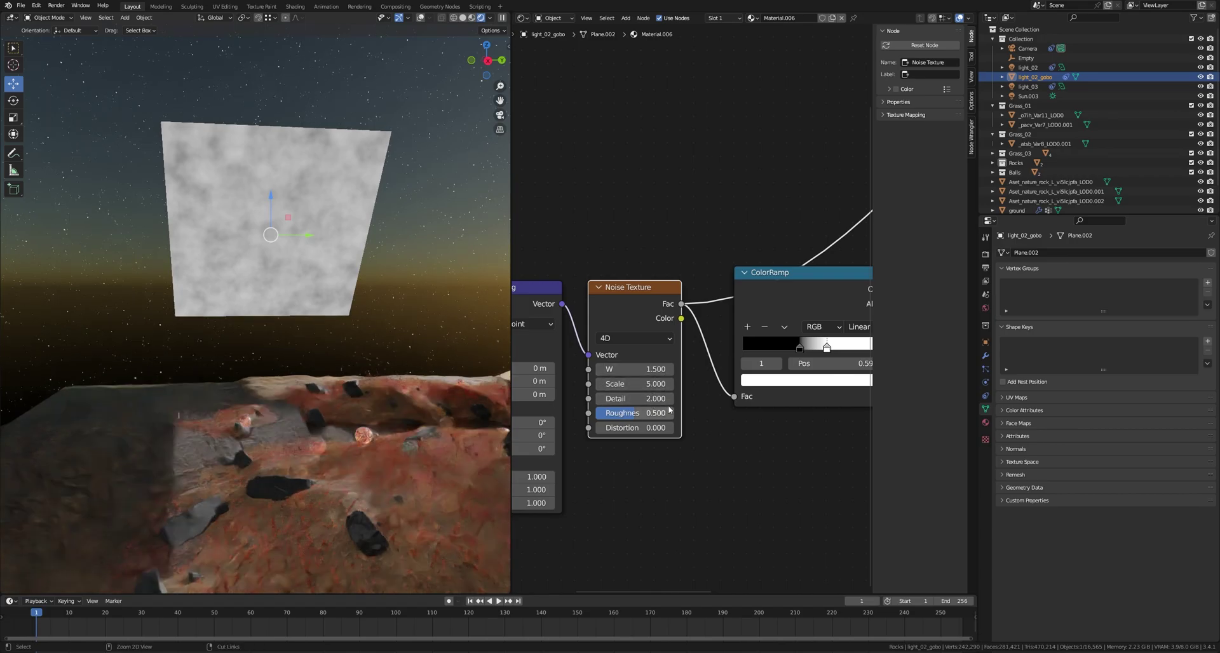
# Step: Preview the gobo material's ColorRamp on the plane and try shifting its black stop to vary the pattern
pyautogui.scroll(-2, 716, 450)
pyautogui.moveTo(793, 448); pyautogui.dragTo(687, 449, button='middle')
pyautogui.scroll(-2, 688, 449)
pyautogui.keyDown('ctrl'); pyautogui.keyDown('shift'); pyautogui.click(690, 332); pyautogui.keyUp('shift'); pyautogui.keyUp('ctrl')
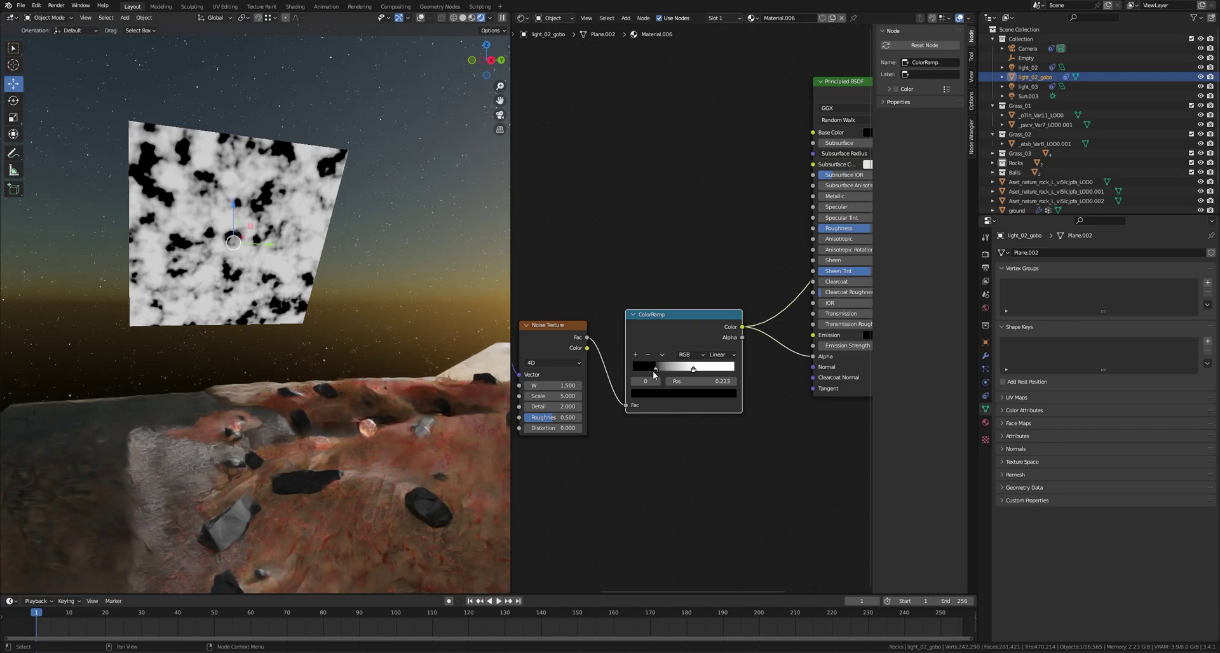
pyautogui.moveTo(674, 370)
pyautogui.mouseDown()
pyautogui.moveTo(664, 377)
pyautogui.moveTo(689, 381)
pyautogui.mouseUp()
pyautogui.moveTo(381, 311); pyautogui.dragTo(337, 322, button='middle')
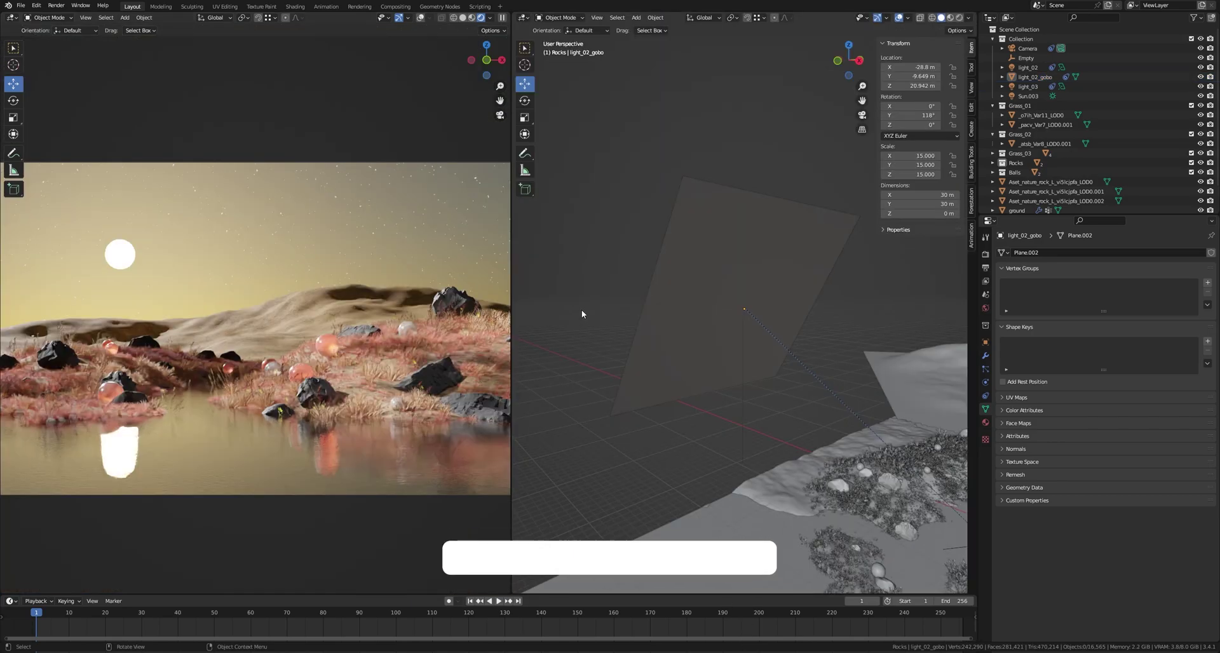
pyautogui.scroll(-8, 581, 310)
pyautogui.moveTo(664, 332); pyautogui.dragTo(740, 345, button='middle')
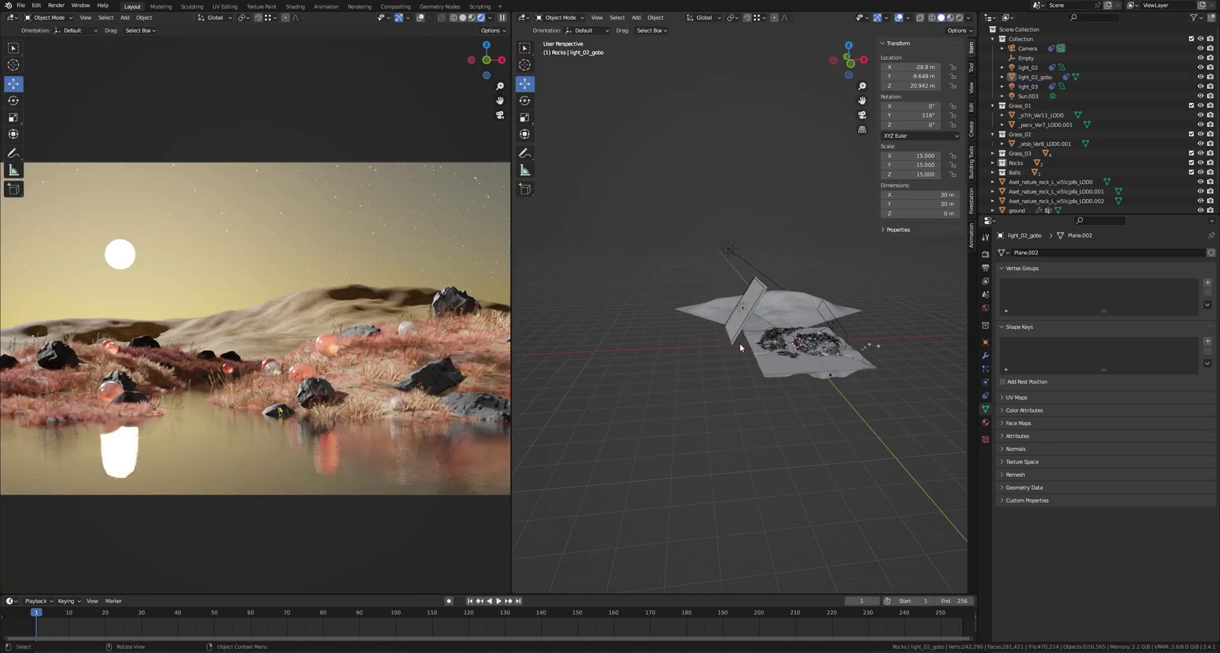